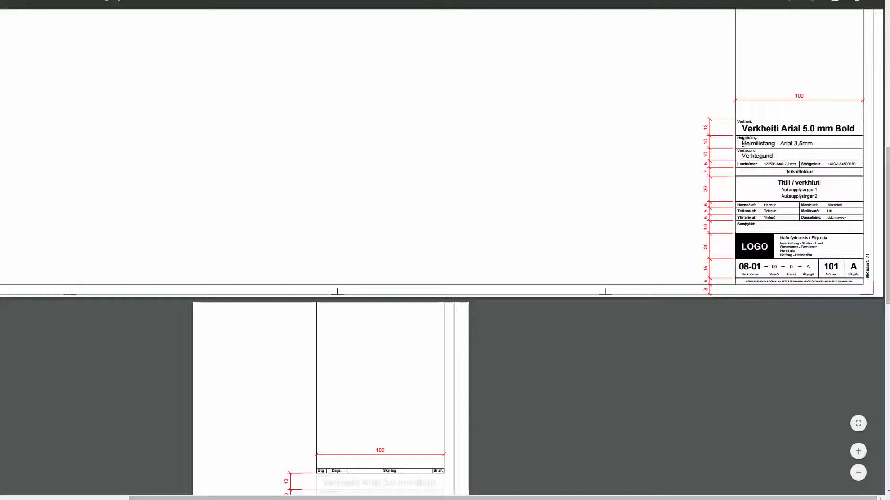
- Examine the text sizes, fields and row heights of the title block on the A1 sheet
left_click_drag(743, 143, 814, 144)
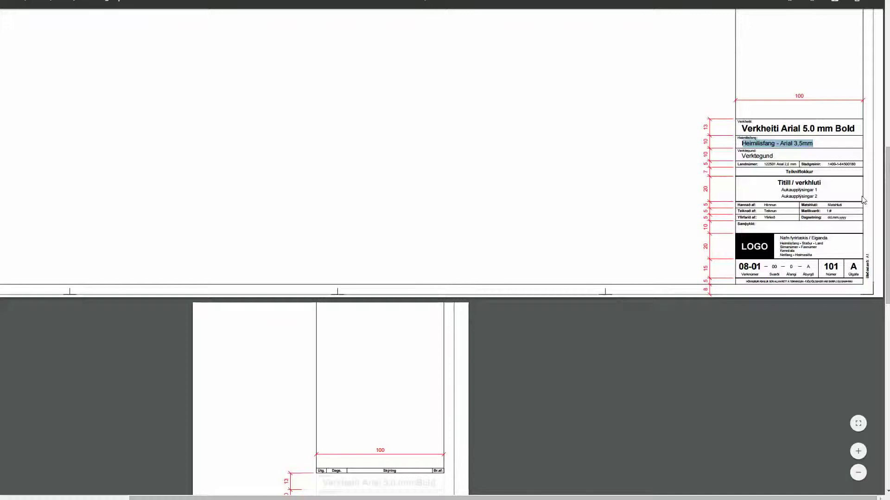
left_click(859, 457)
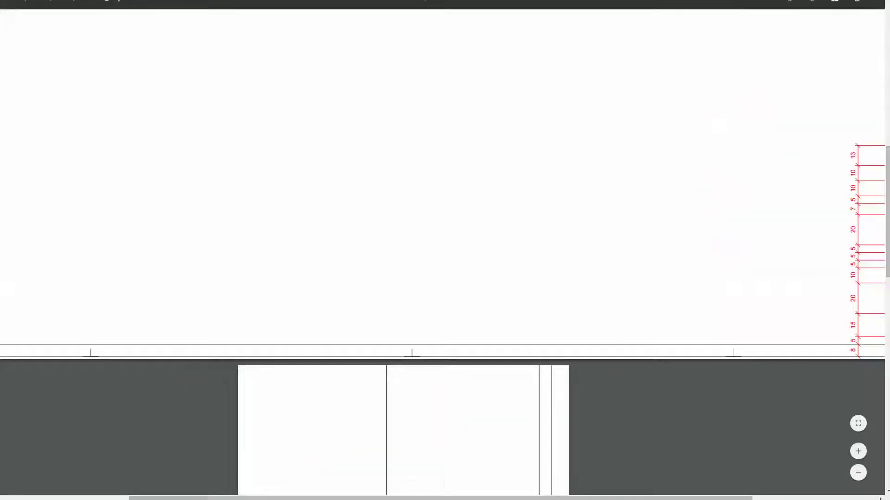
left_click_drag(709, 498, 837, 498)
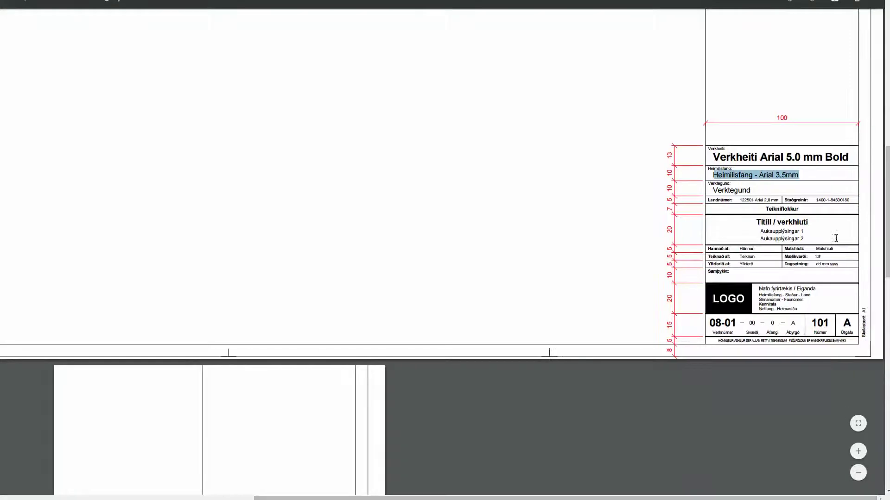
left_click(802, 132)
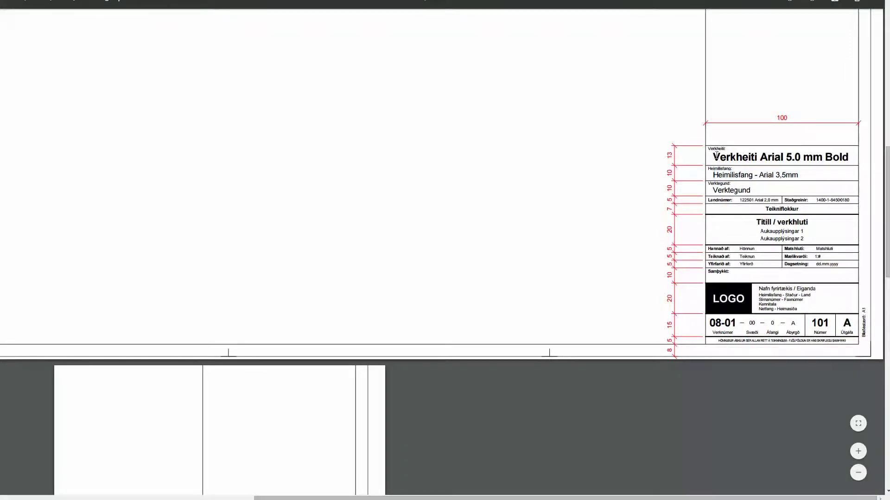
left_click_drag(714, 157, 769, 157)
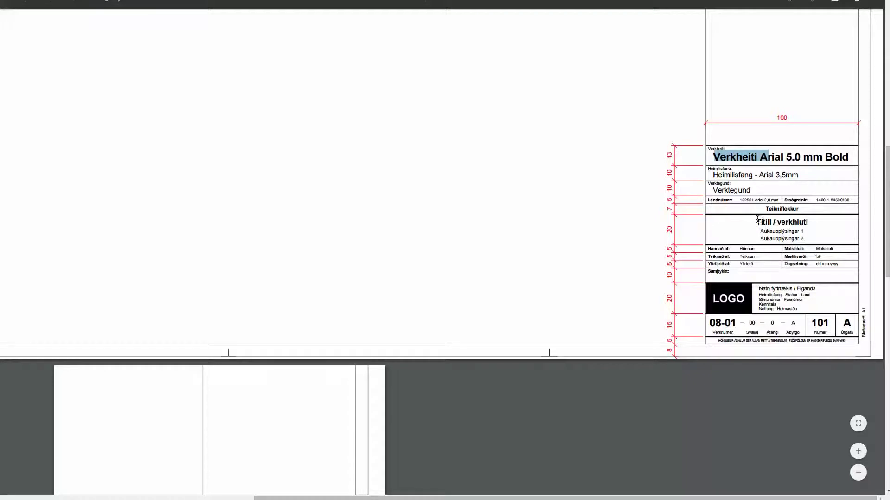
left_click(727, 220)
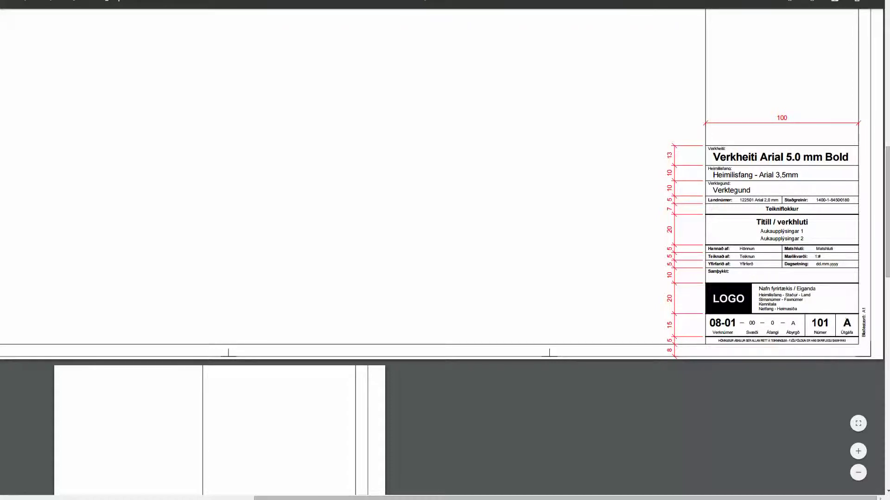
- Examine the A1 sheet's border offsets, fold mark spacing and overall width and height dimensions
scroll(885, 274, "up", 3)
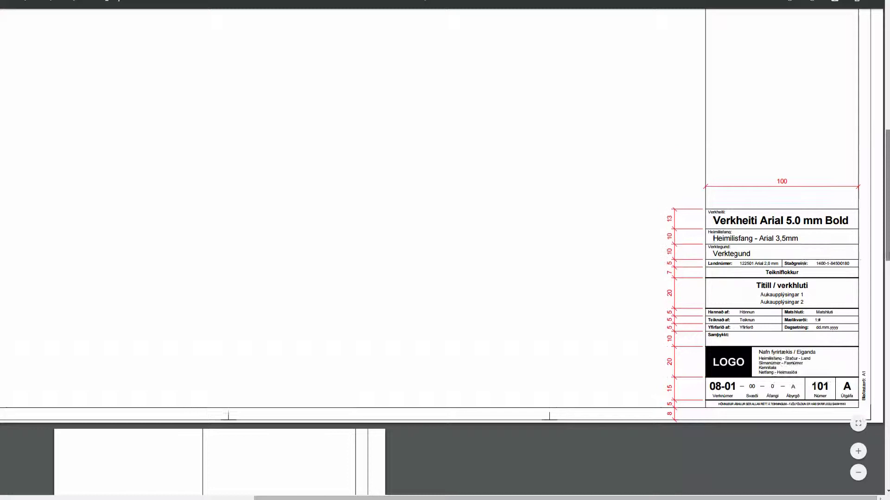
scroll(445, 250, "up", 10)
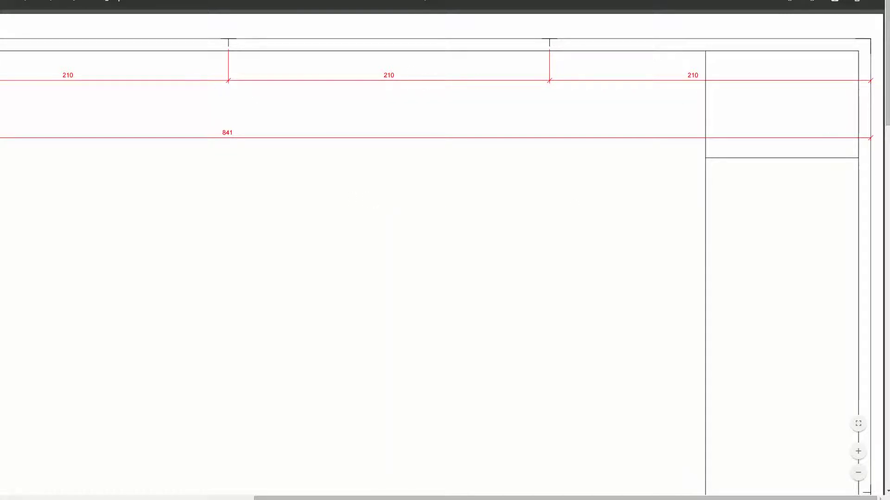
left_click_drag(888, 110, 887, 143)
scroll(830, 282, "up", 2)
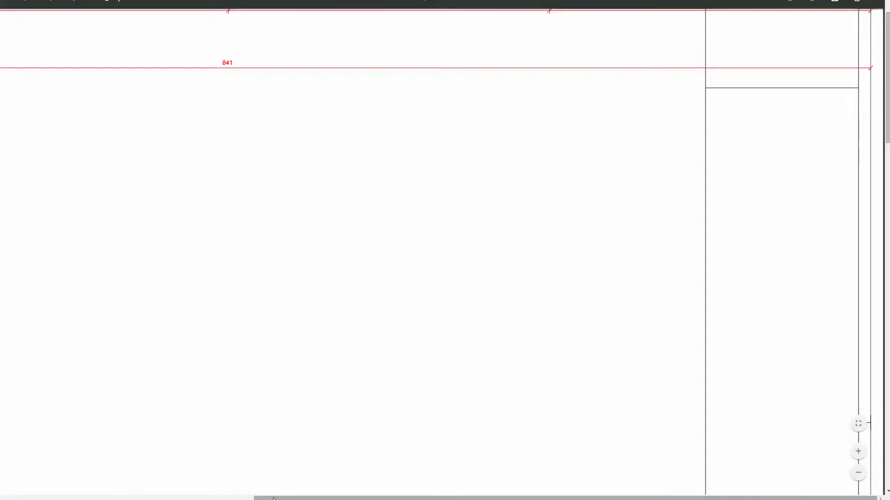
left_click_drag(273, 499, 18, 499)
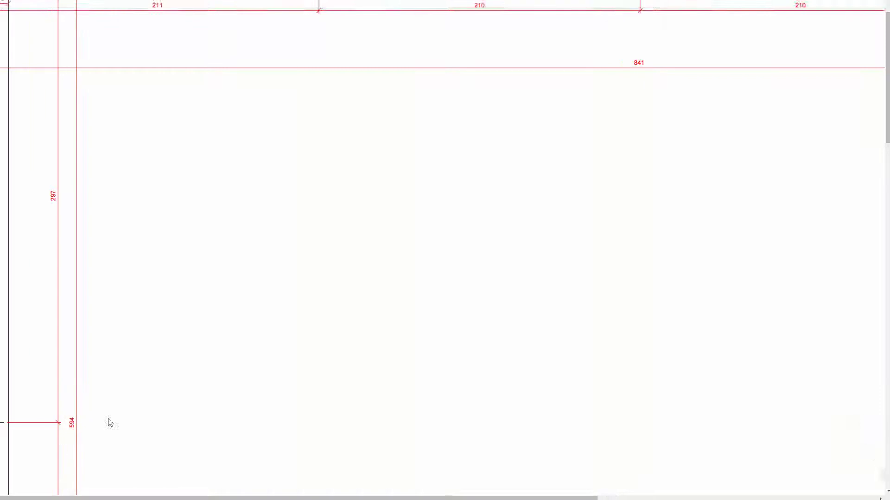
scroll(110, 423, "up", 3)
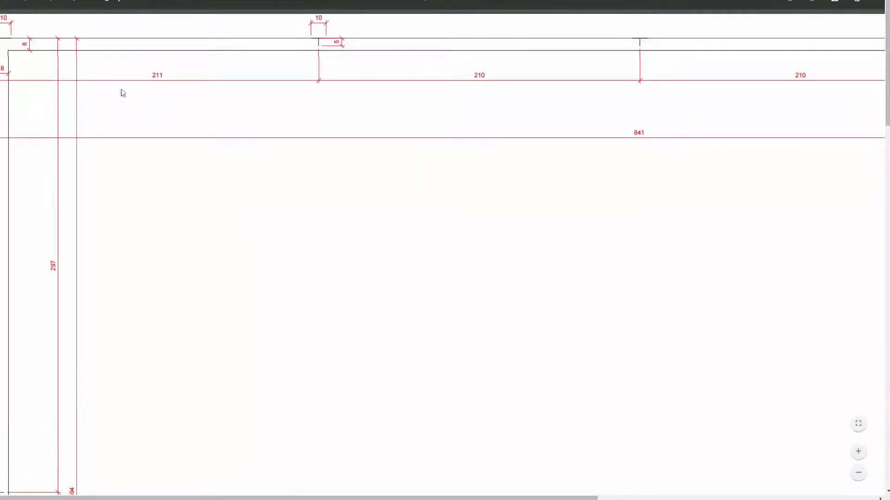
scroll(91, 91, "down", 4)
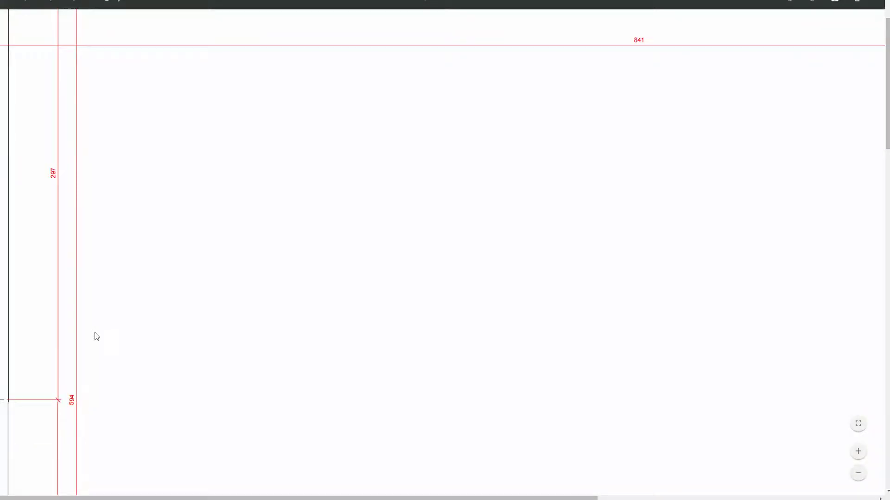
scroll(95, 336, "down", 8)
scroll(88, 352, "up", 10)
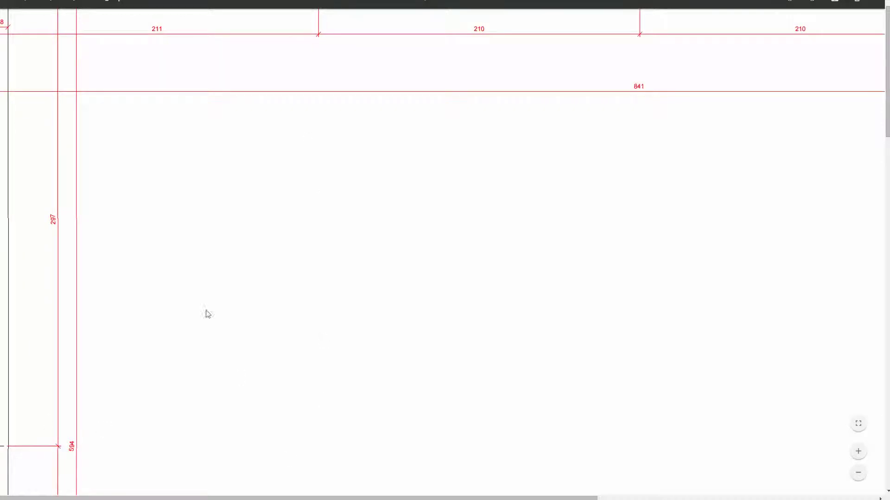
scroll(195, 304, "up", 2)
- Examine the revision table above the title block on the second page, including its column headings and width
scroll(286, 328, "down", 12)
scroll(757, 312, "down", 20)
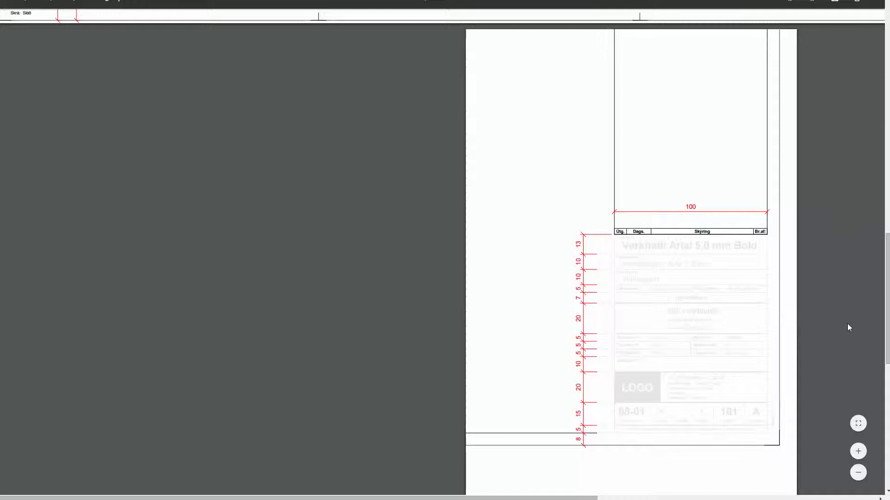
left_click(858, 454)
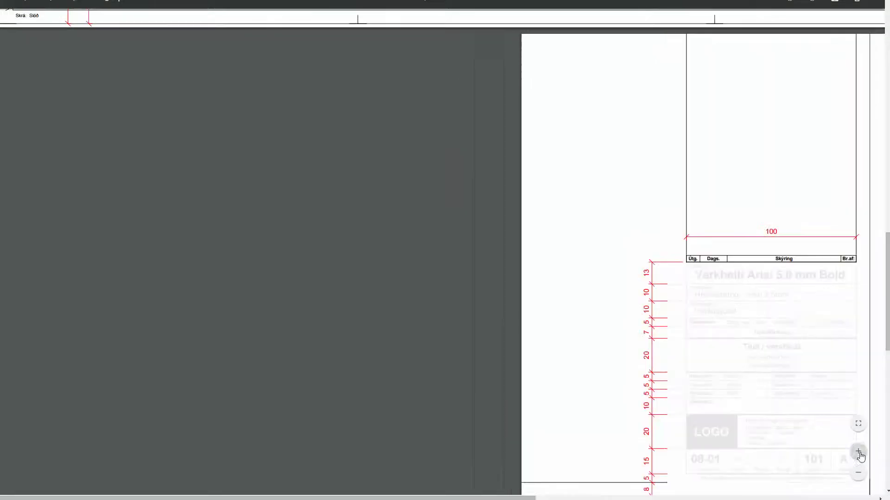
scroll(612, 352, "right", 3)
scroll(653, 357, "right", 1)
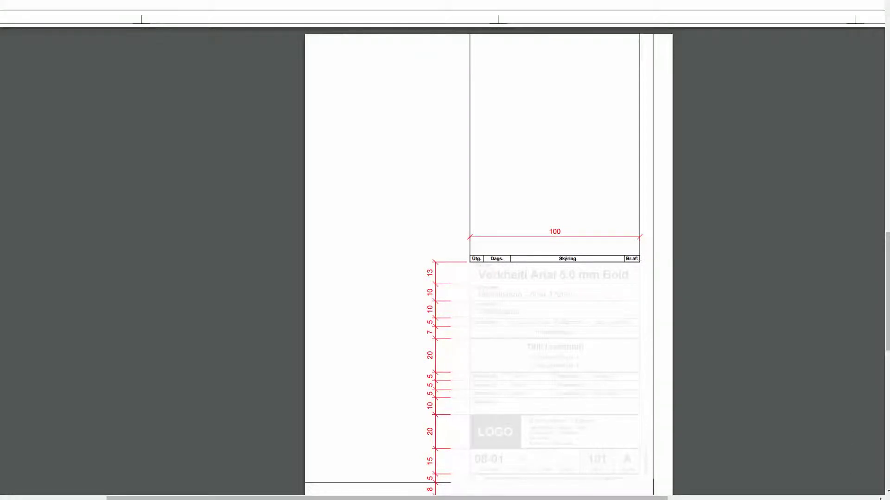
left_click_drag(625, 259, 471, 257)
left_click(410, 225)
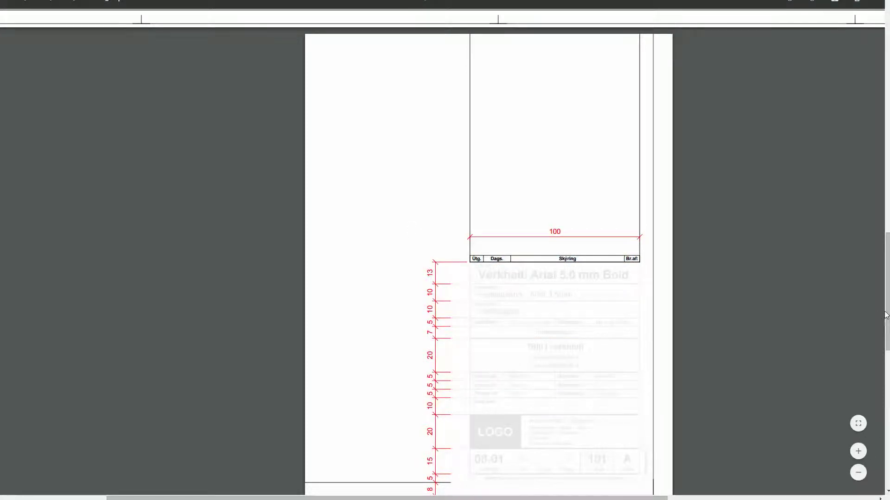
left_click_drag(888, 323, 887, 331)
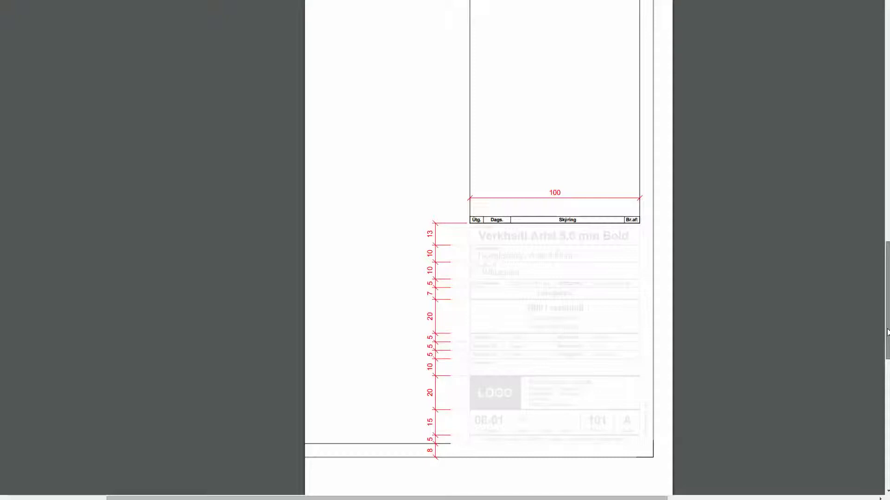
- Examine the A3 sheet's overall dimensions and the layout of its horizontal title block
left_click_drag(887, 329, 887, 468)
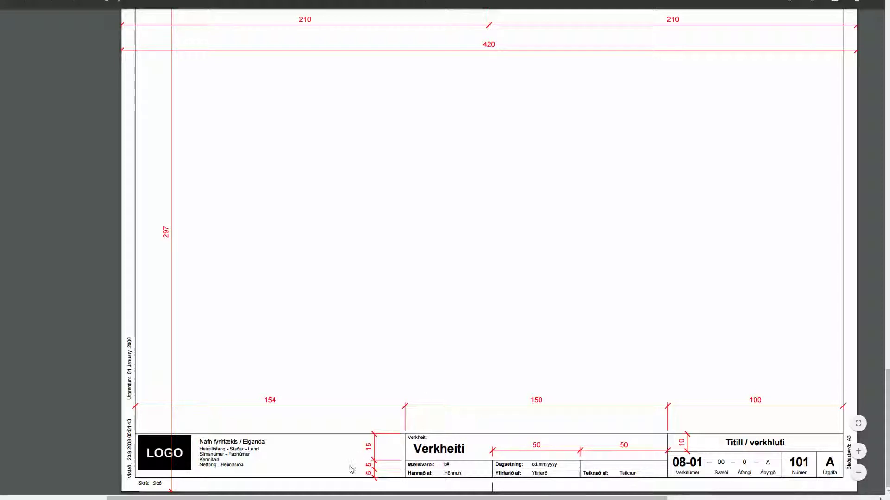
left_click_drag(342, 499, 388, 499)
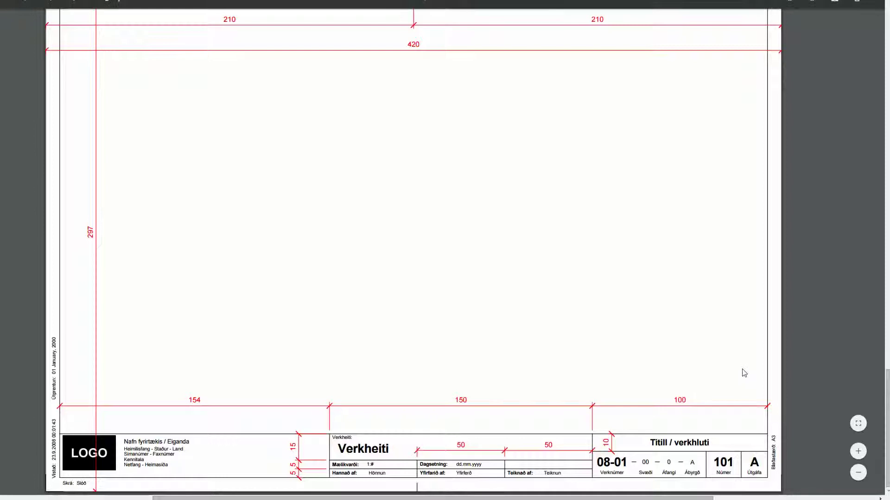
scroll(744, 373, "up", 1)
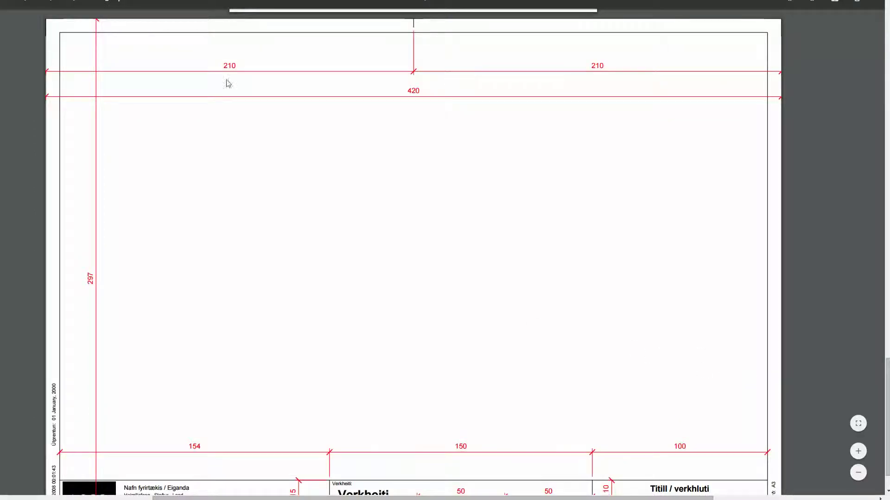
scroll(68, 56, "down", 1)
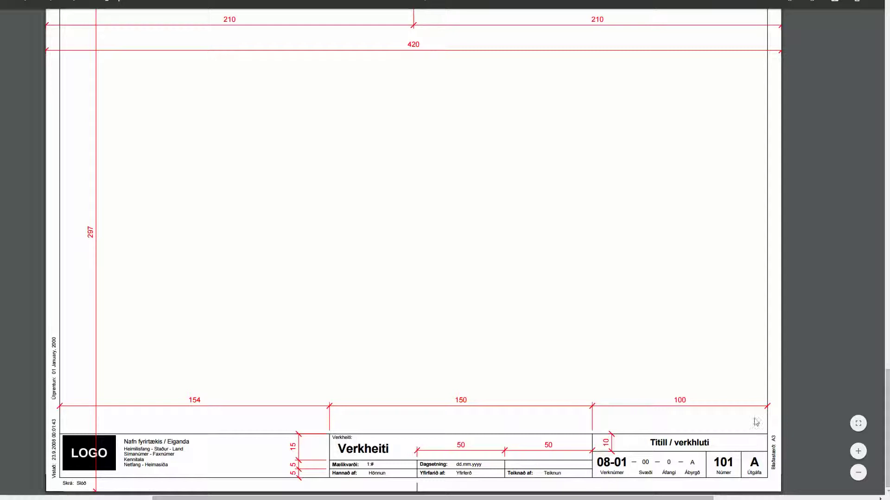
scroll(687, 377, "up", 1)
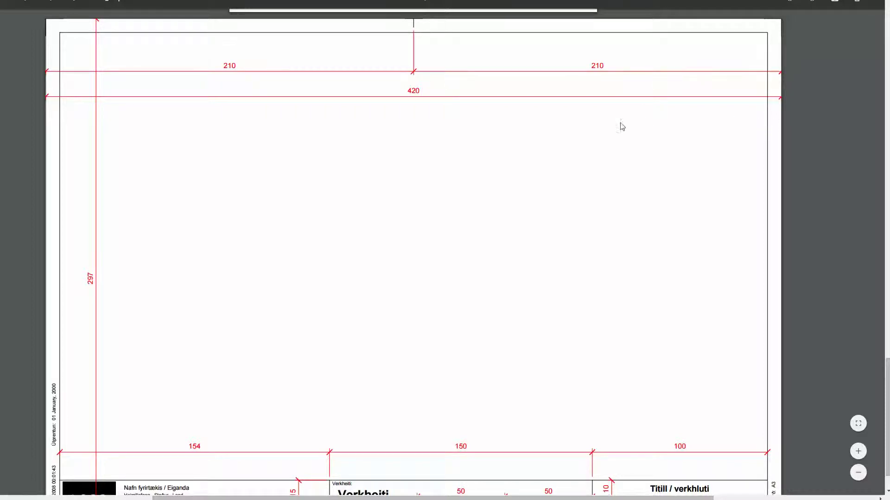
scroll(508, 289, "down", 1)
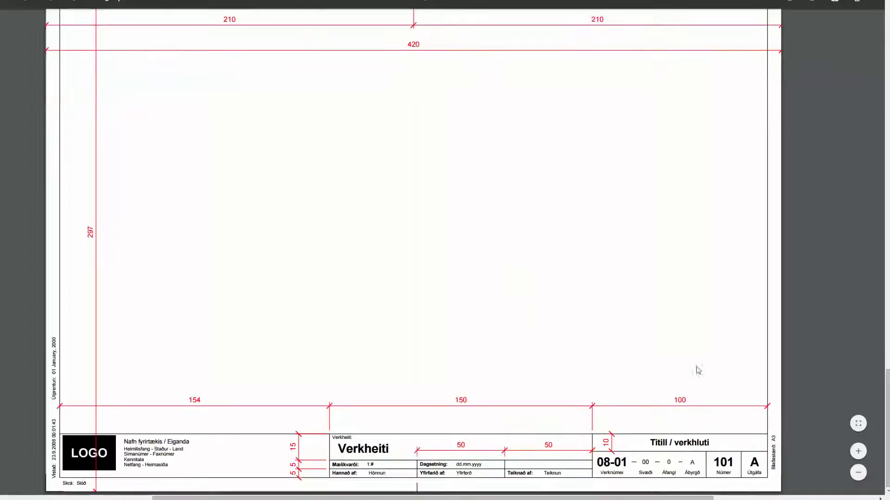
- Review the A1 sheet's overall layout, from the column beside the drawing area down to the title block
scroll(673, 381, "up", 10)
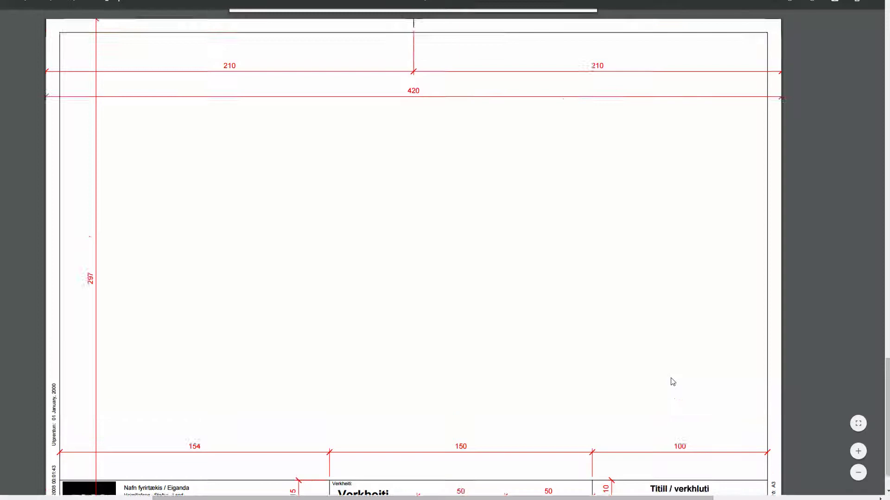
scroll(673, 380, "up", 10)
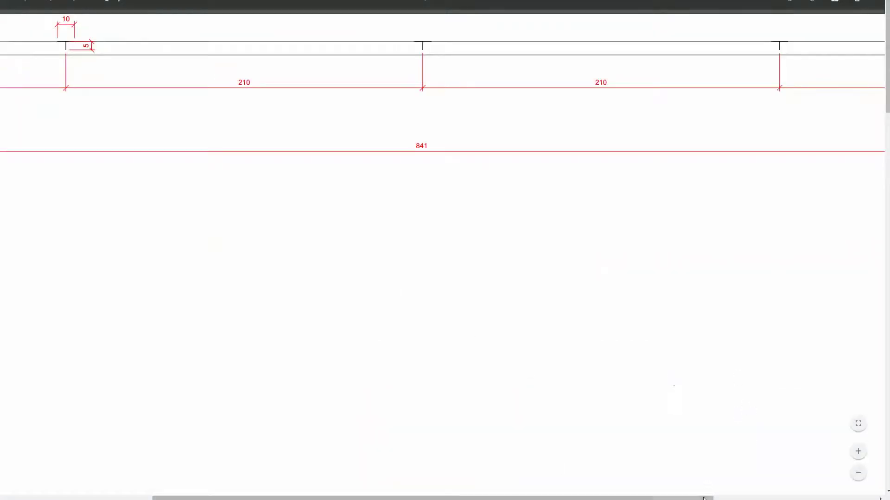
left_click_drag(704, 498, 824, 118)
left_click_drag(710, 498, 875, 499)
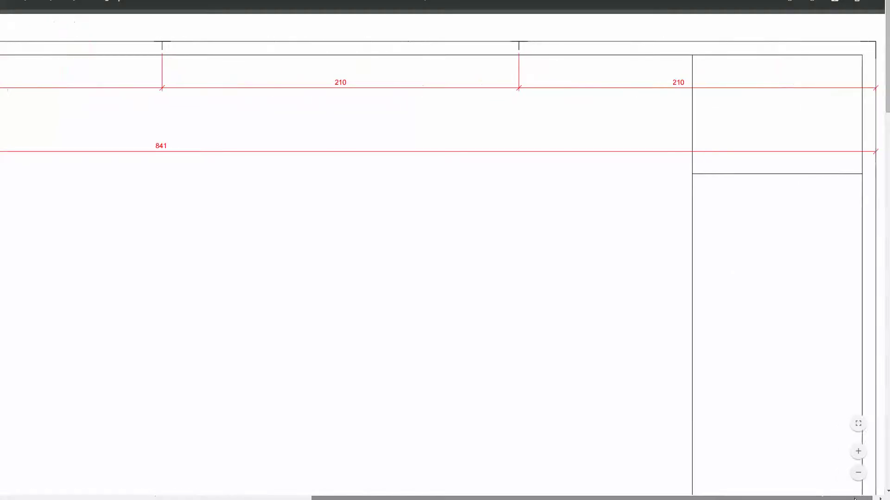
left_click(859, 472)
scroll(815, 404, "down", 2)
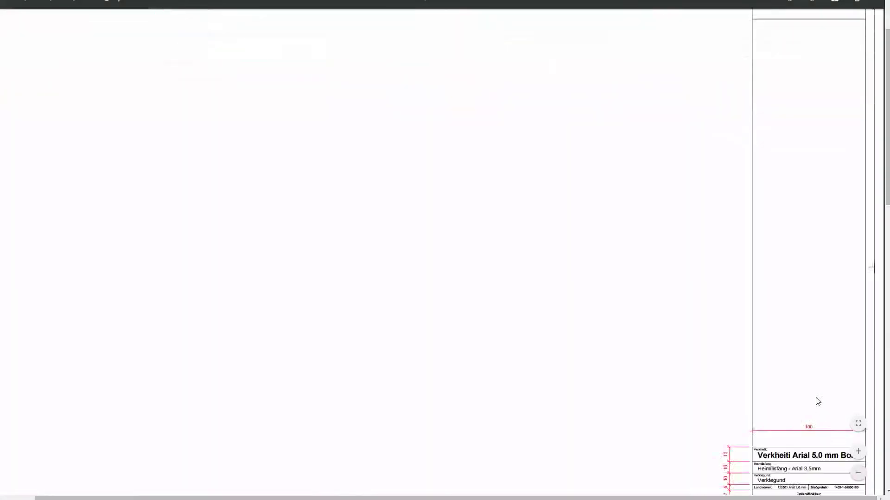
scroll(810, 383, "up", 2)
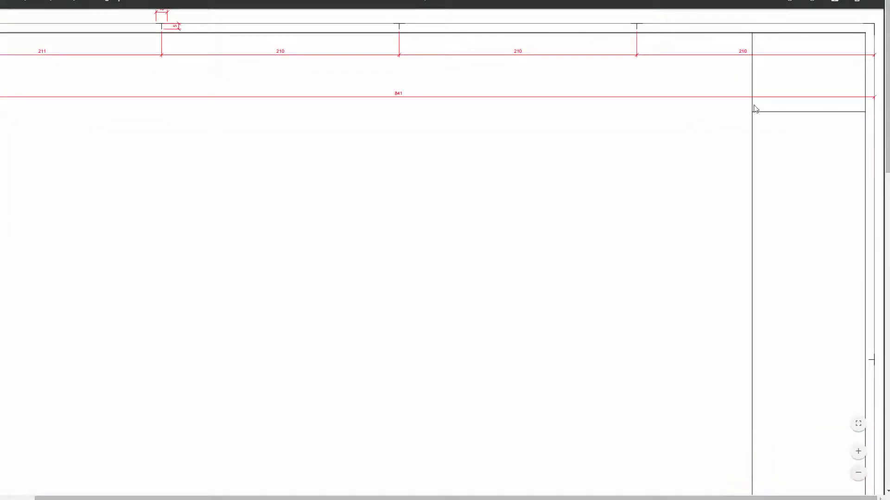
scroll(667, 266, "down", 4)
scroll(742, 339, "down", 2)
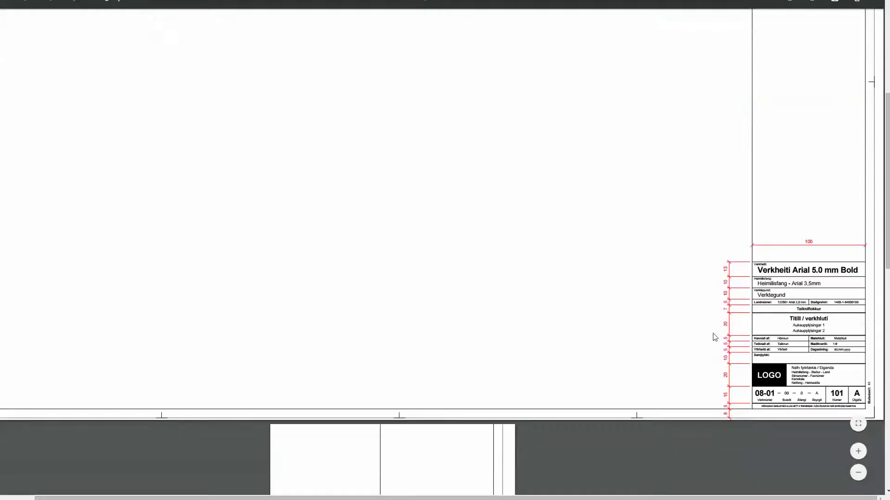
scroll(716, 336, "up", 10)
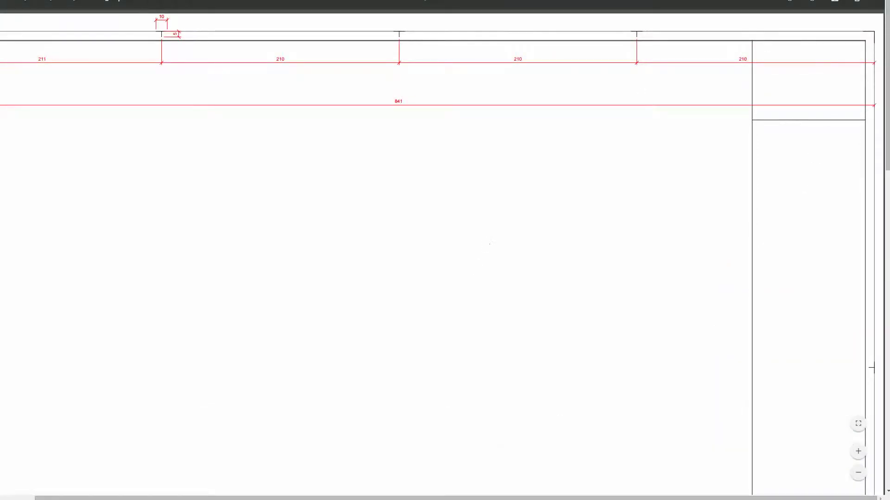
left_click(861, 476)
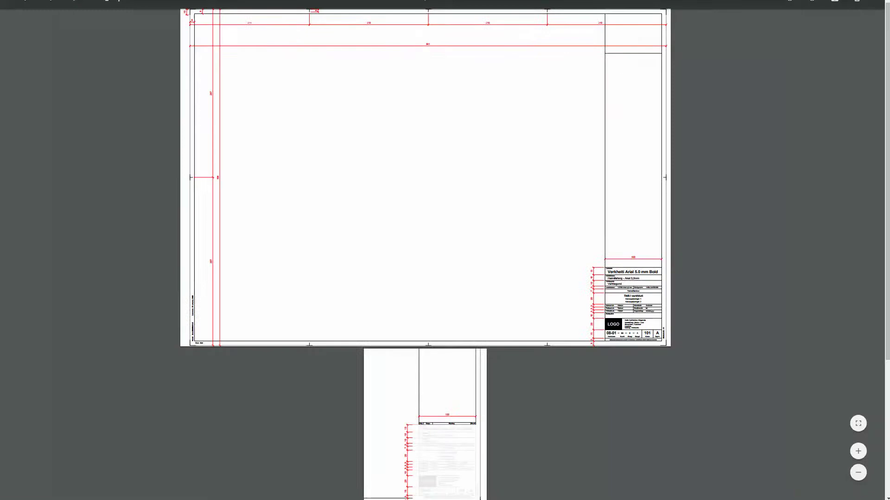
left_click(858, 451)
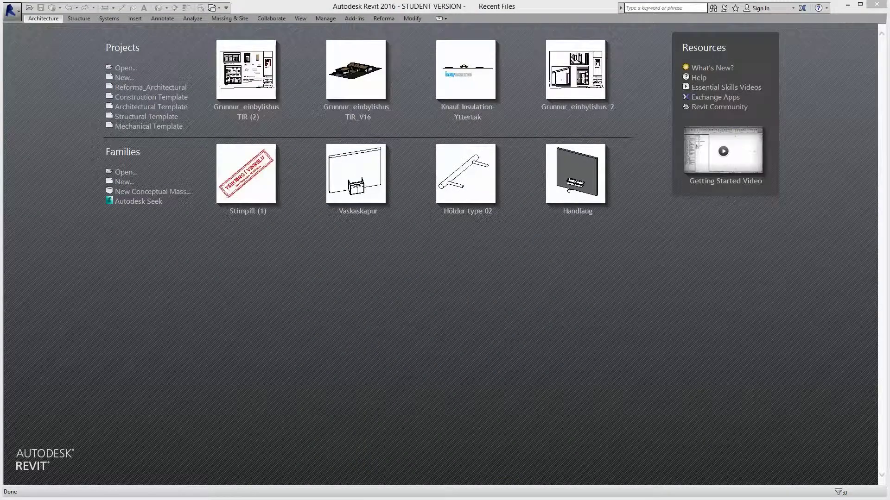
- Create a new title block family from the A1 metric template in the Titleblocks folder
left_click(131, 183)
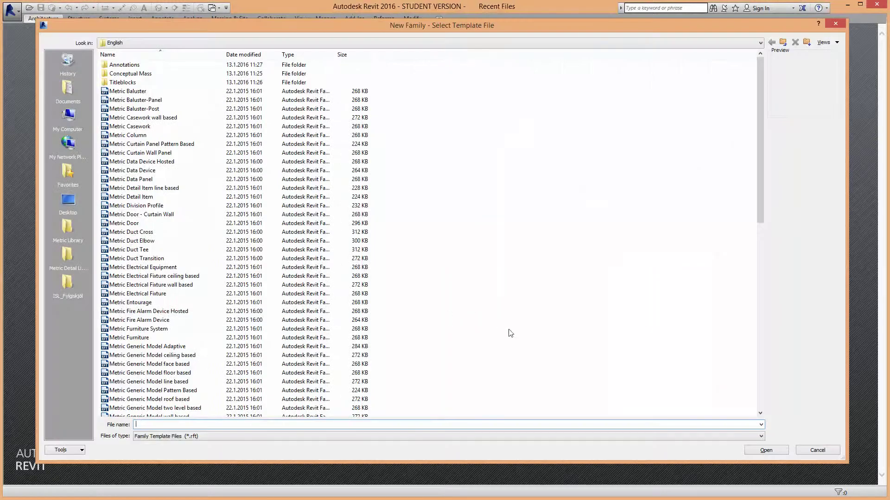
left_click(124, 85)
double_click(108, 83)
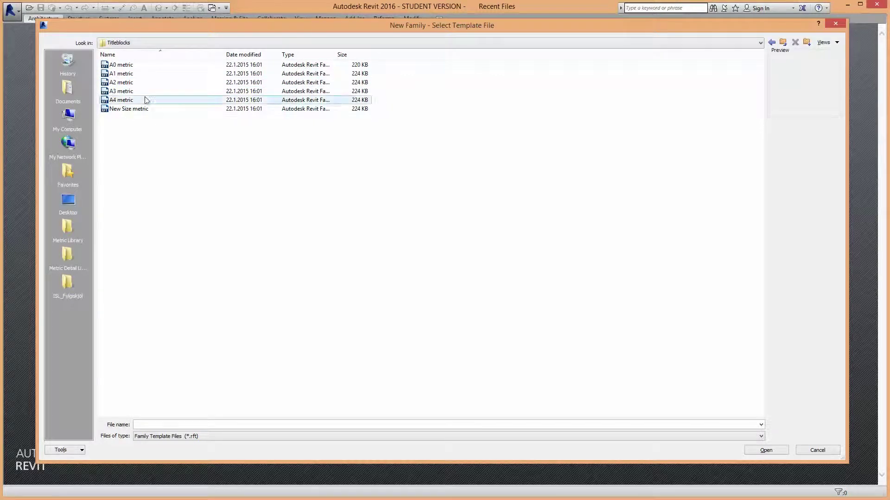
left_click(123, 73)
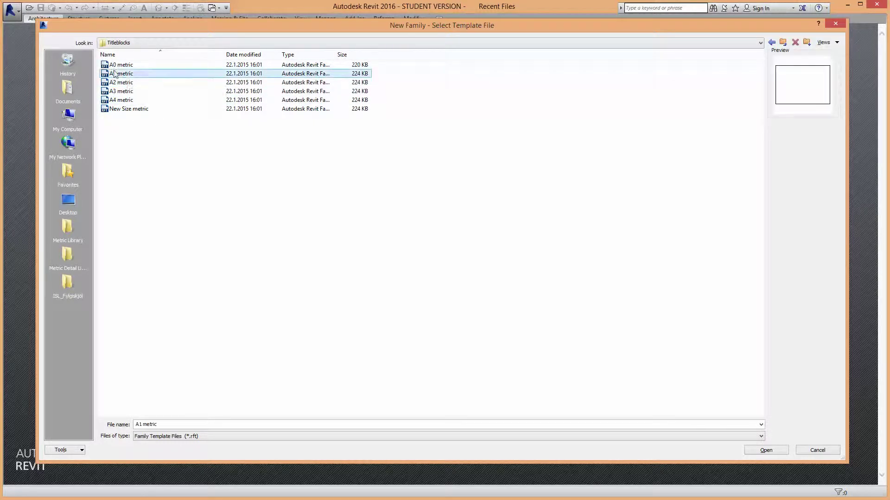
left_click(755, 452)
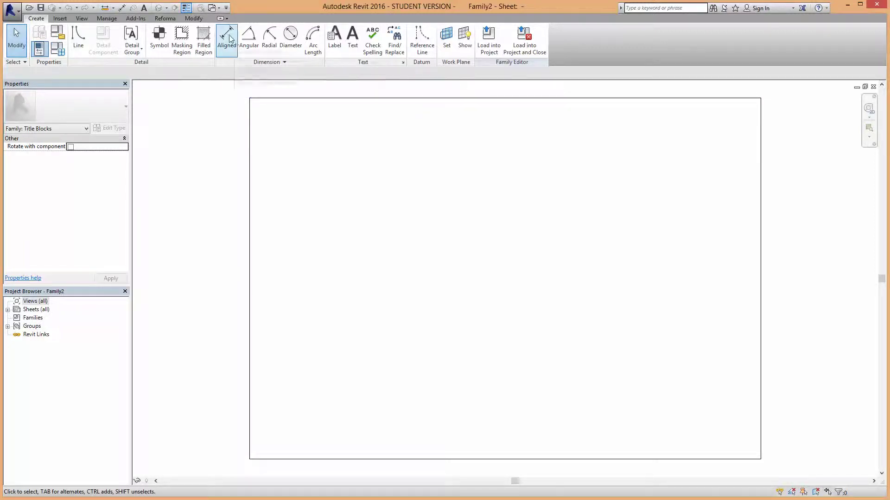
- Measure the horizontal distance between the two vertical edges of the sheet outline
left_click(105, 8)
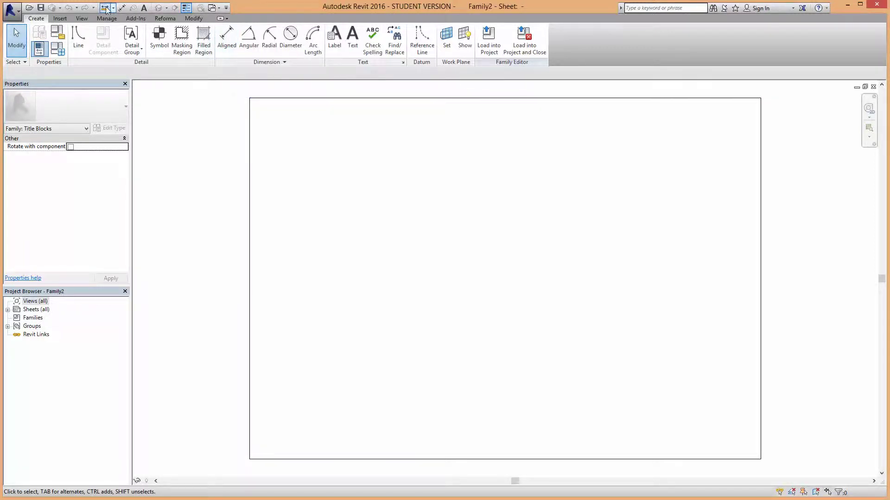
left_click(249, 98)
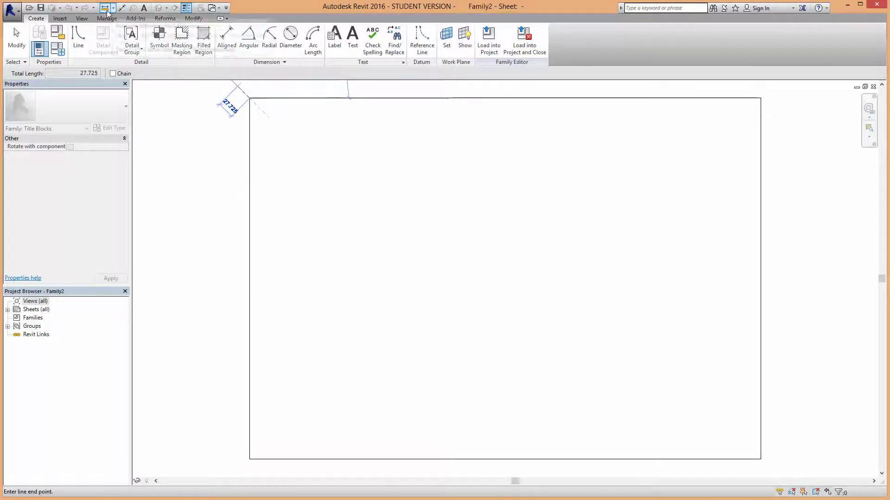
key("Escape")
left_click(249, 304)
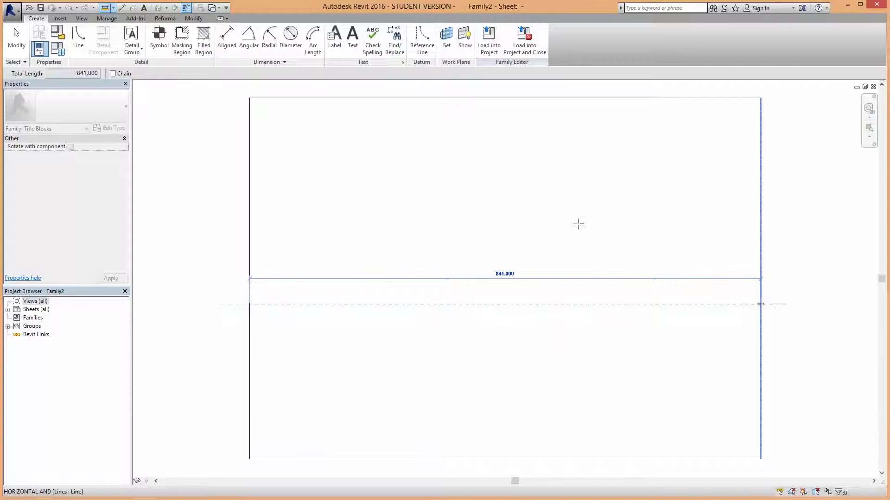
key("Escape")
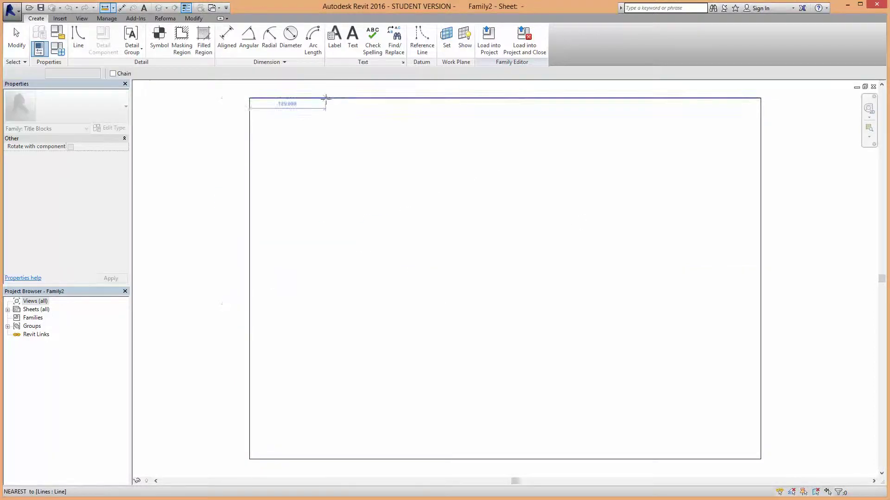
- Compare the sheet outline with the A-series paper size chart and check the outline's height
left_click(326, 97)
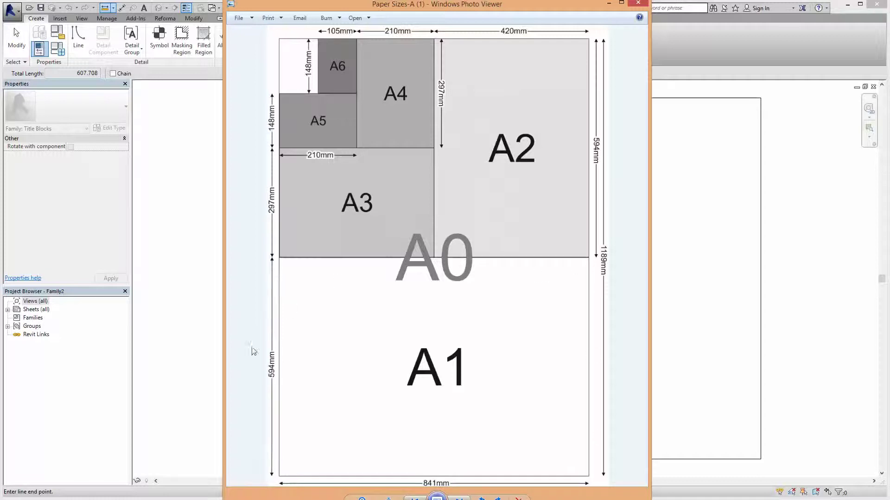
left_click(608, 4)
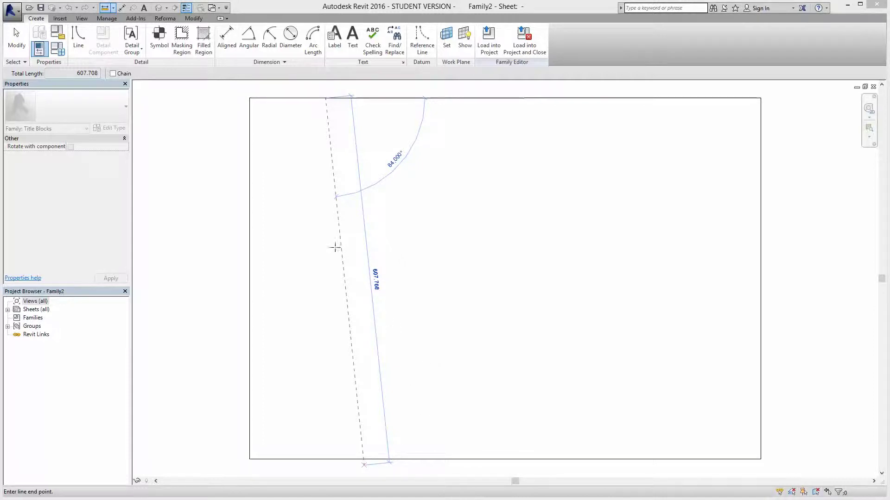
left_click(25, 43)
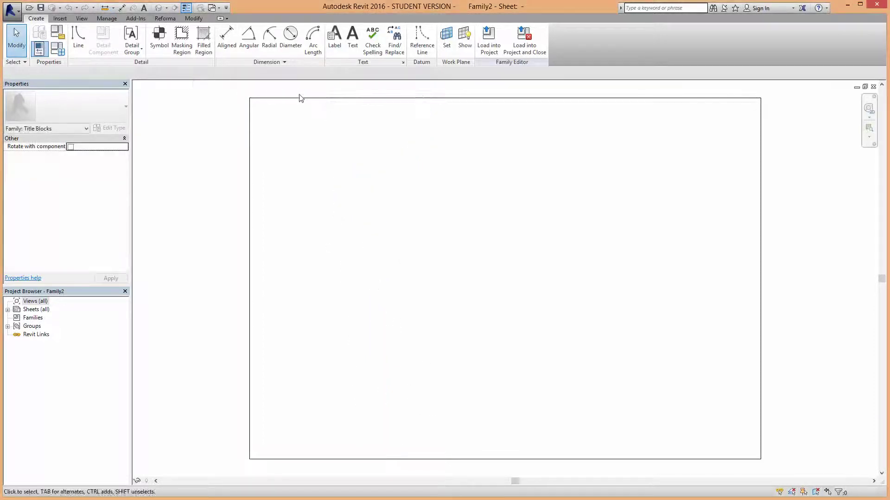
left_click(724, 174)
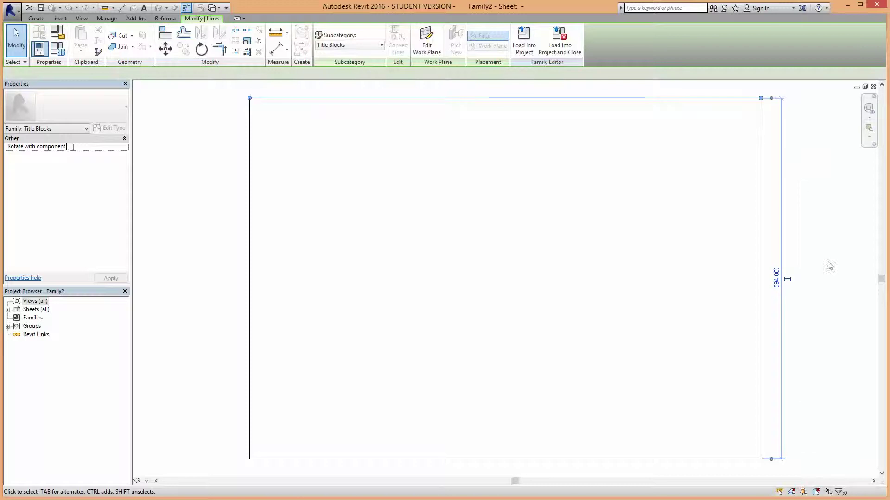
left_click(191, 412)
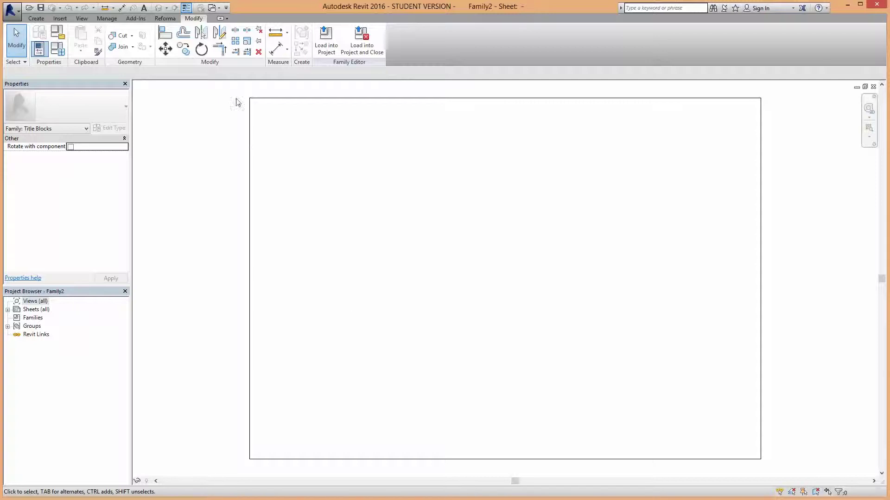
- Assign the <Invisible lines> subcategory to all four lines of the sheet outline
left_click_drag(227, 91, 790, 473)
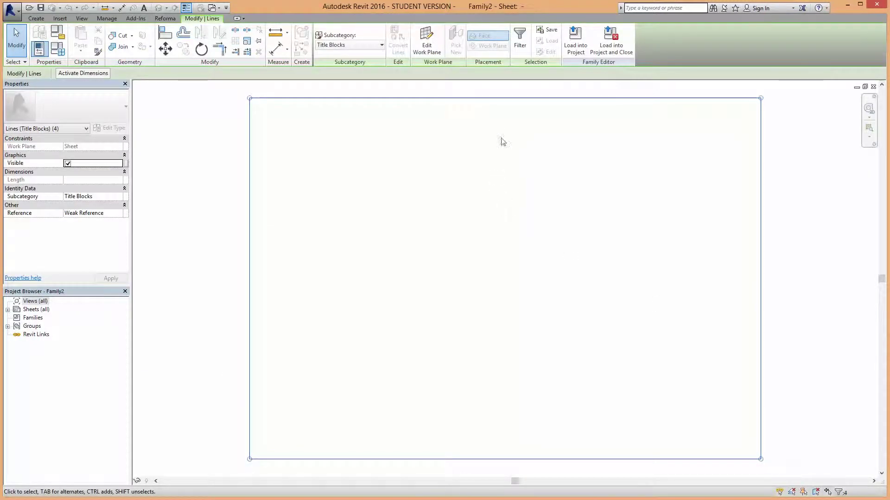
left_click(352, 45)
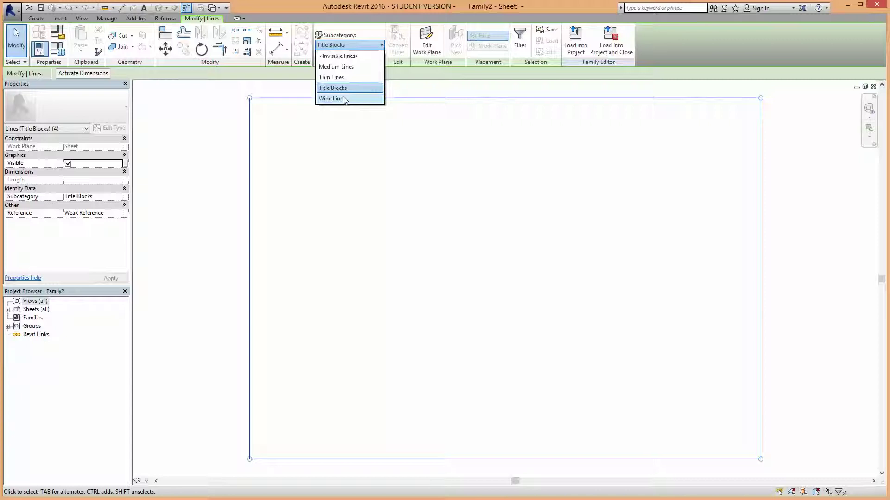
left_click(337, 56)
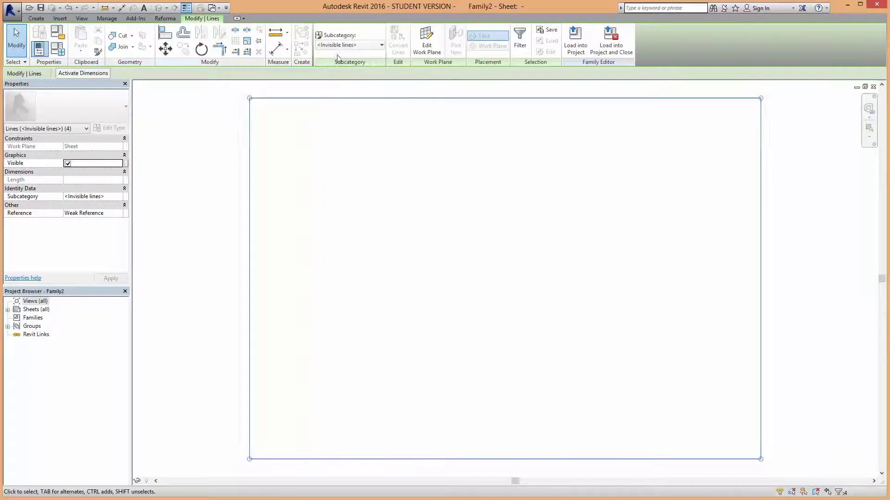
left_click(221, 166)
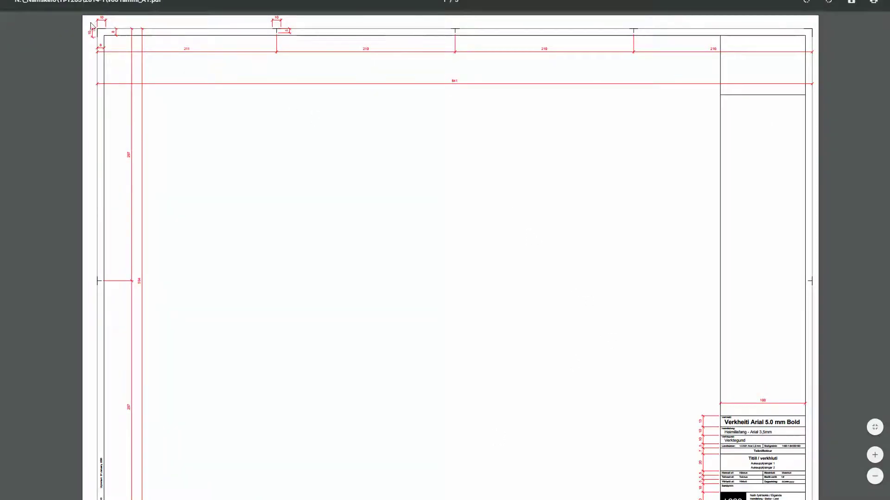
- Examine the A1 PDF's upper-left corner for the corner mark sizes, border offsets and first fold mark's position
scroll(99, 34, "up", 3, "ctrl")
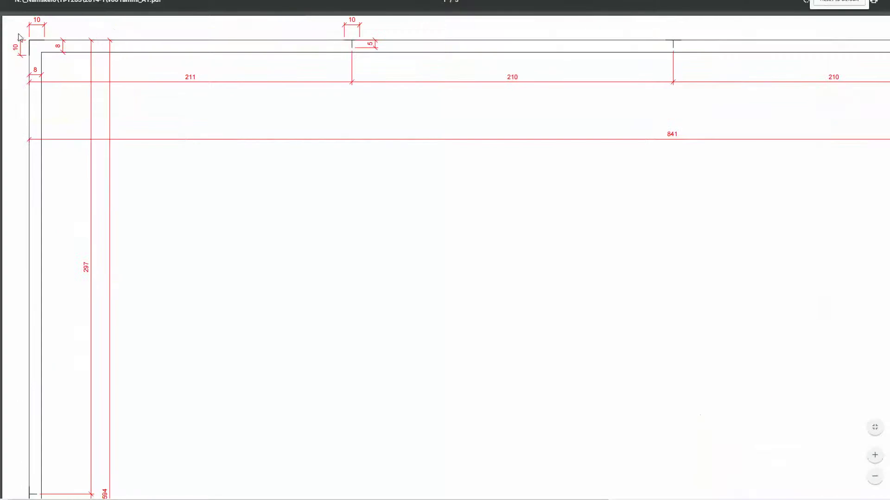
scroll(19, 38, "up", 2, "ctrl")
scroll(21, 39, "up", 2, "ctrl")
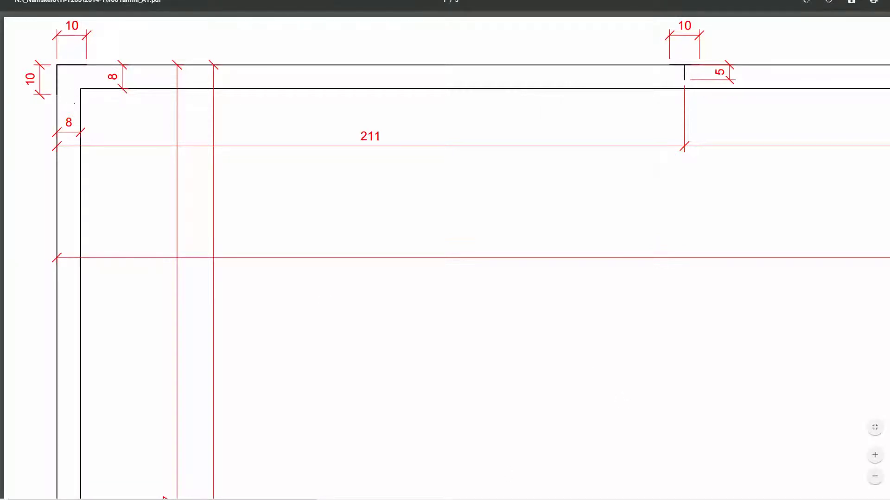
left_click(876, 478)
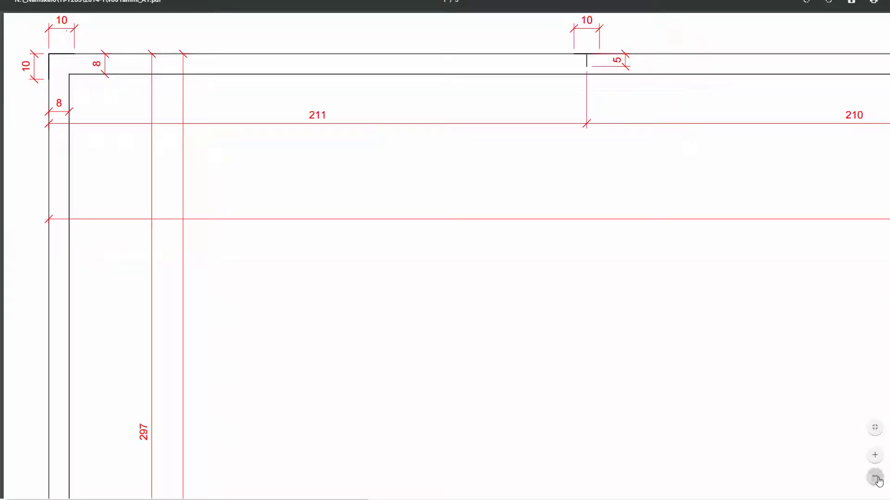
left_click(877, 480)
left_click(877, 480)
left_click(877, 480)
left_click(878, 479)
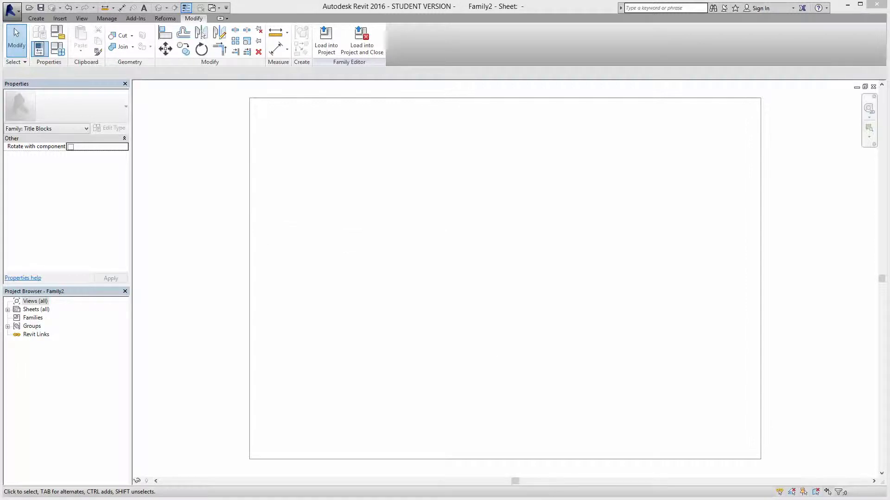
left_click(706, 350)
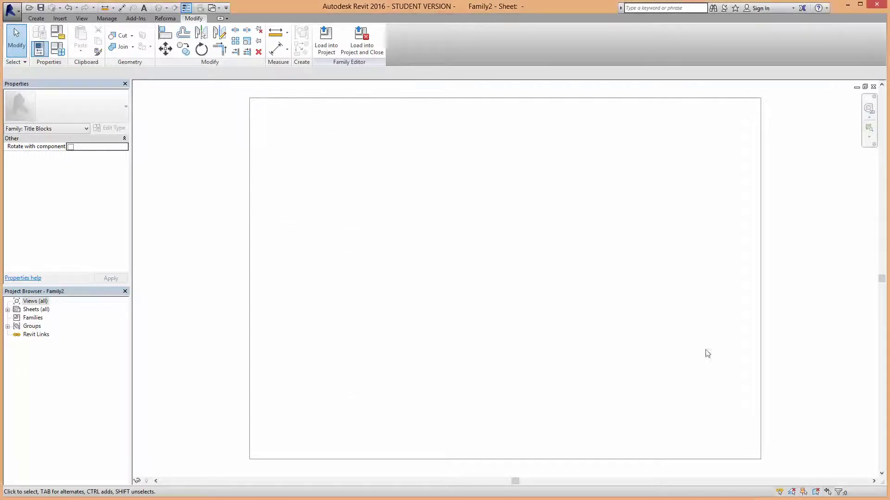
left_click_drag(776, 467, 193, 109)
left_click(193, 110)
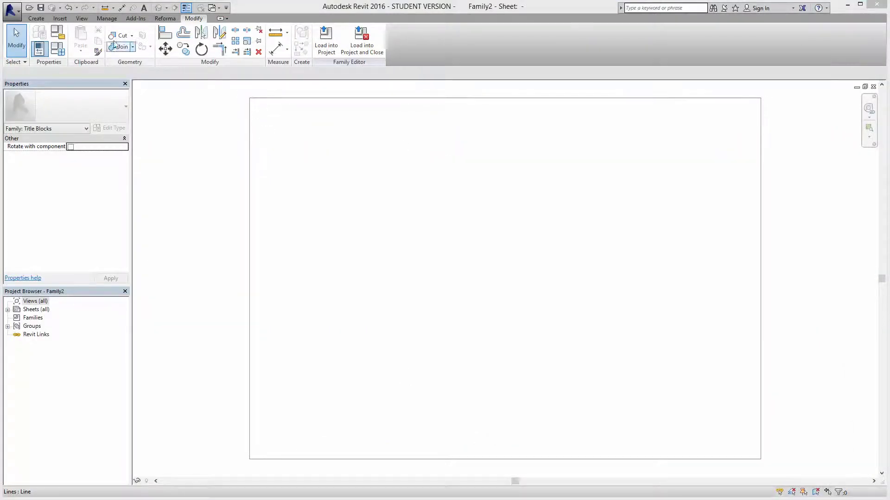
- Check which line subcategories the Line tool offers for new title block lines, and leave the tool without drawing
left_click(36, 18)
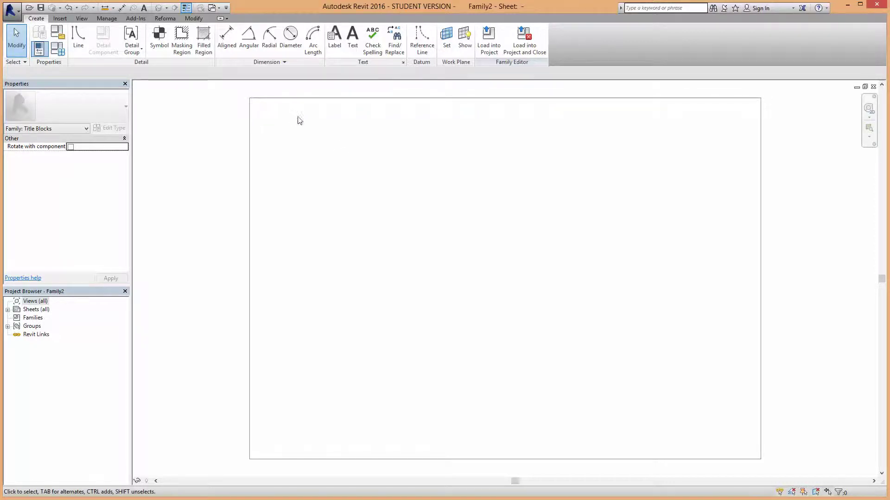
left_click(76, 45)
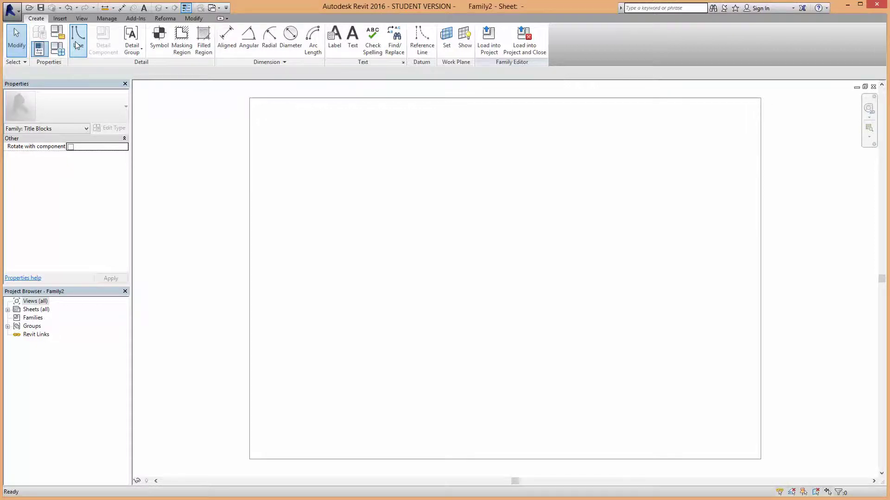
left_click(417, 45)
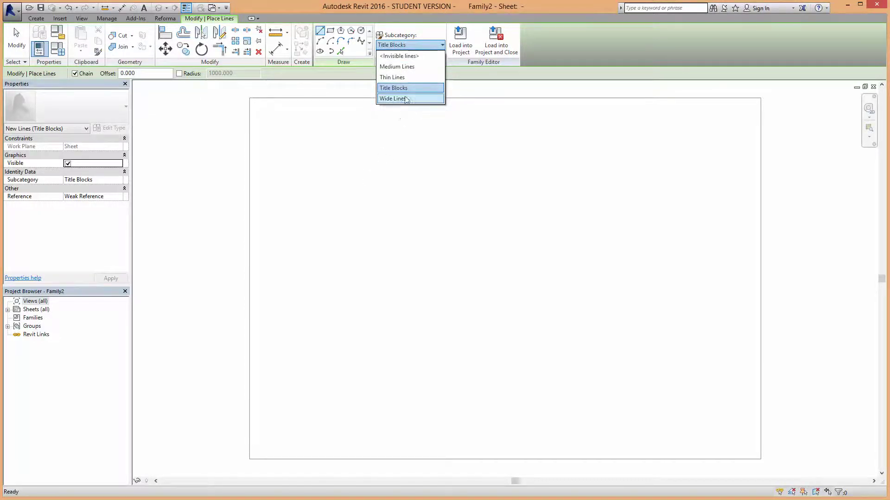
left_click(20, 44)
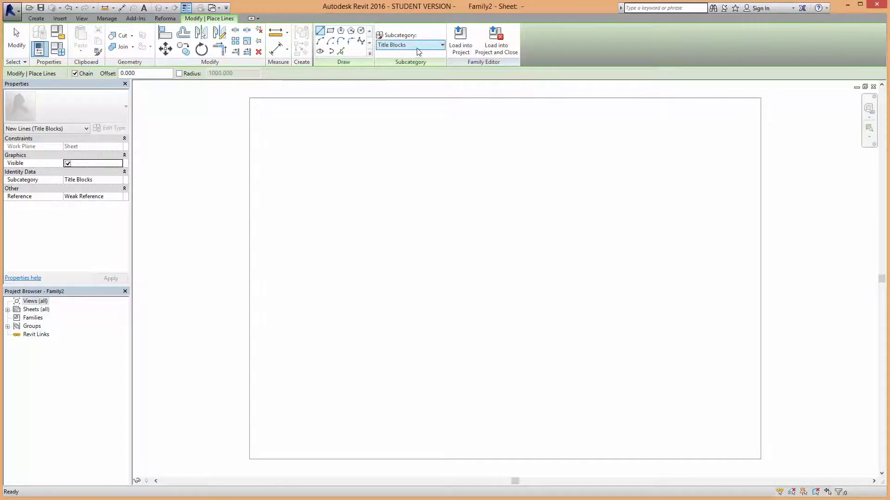
left_click(16, 46)
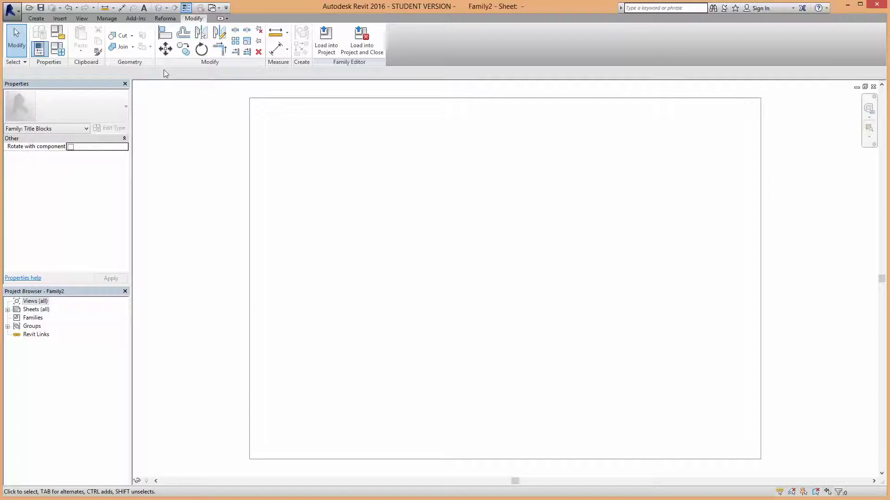
- Open Object Styles and check the projection line weights of the Medium, Thin and Wide Lines subcategories
left_click(107, 19)
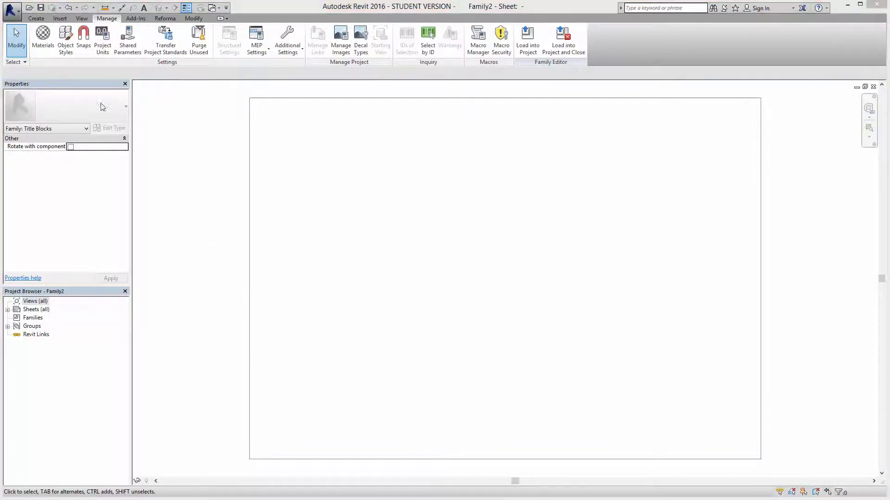
left_click(66, 46)
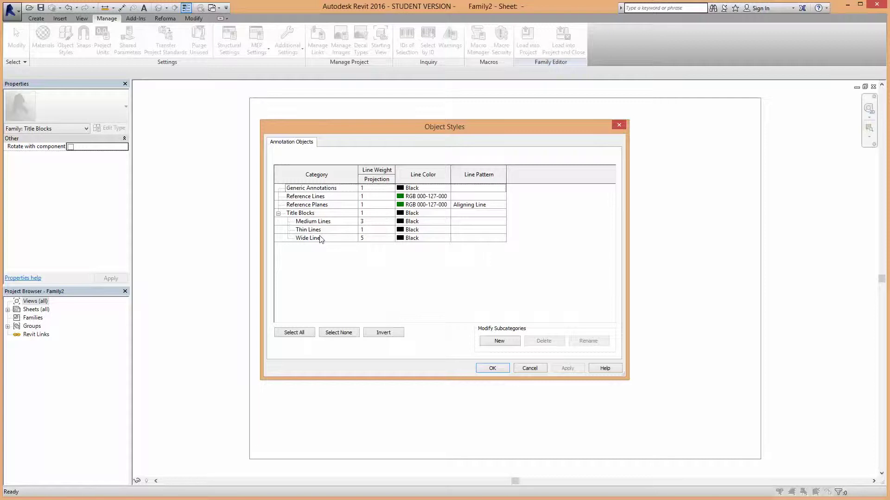
left_click(371, 225)
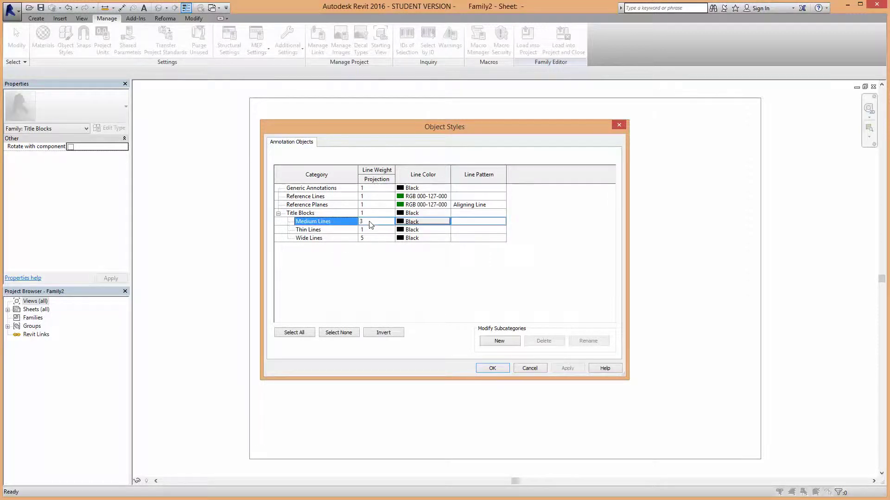
left_click(366, 230)
left_click(369, 239)
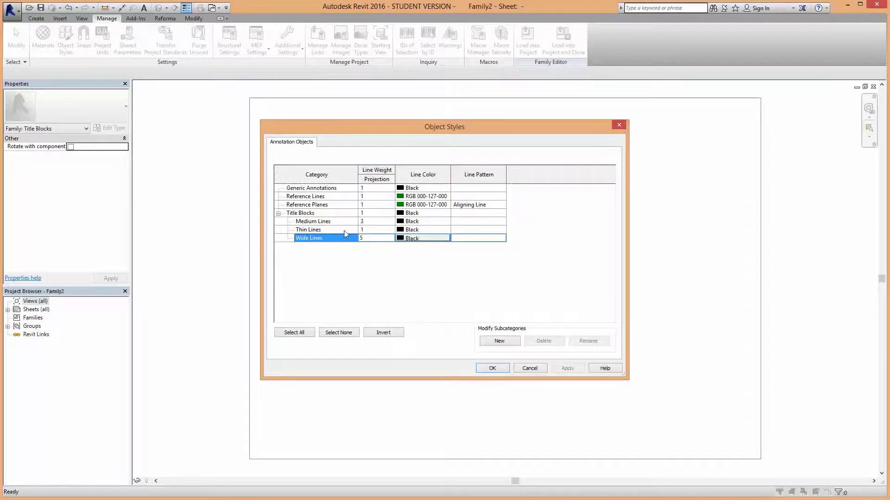
- Set the line pattern of the Medium Lines subcategory under Title Blocks to Solid
left_click(427, 223)
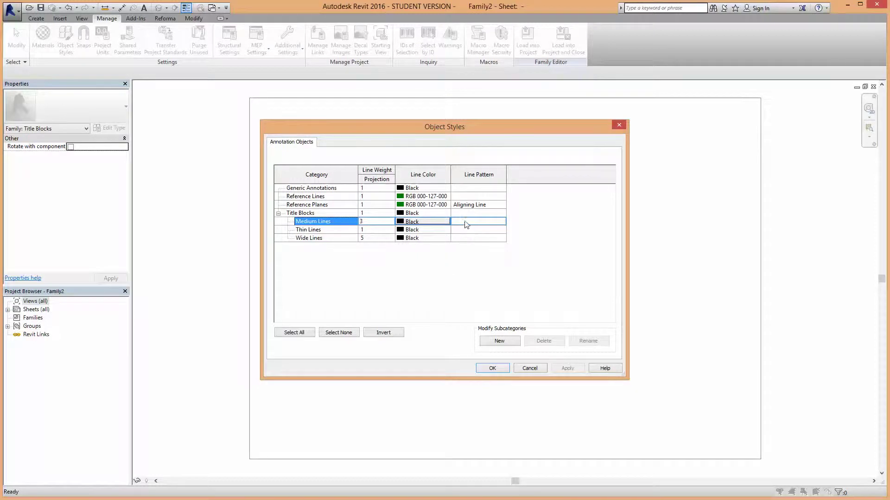
left_click(502, 222)
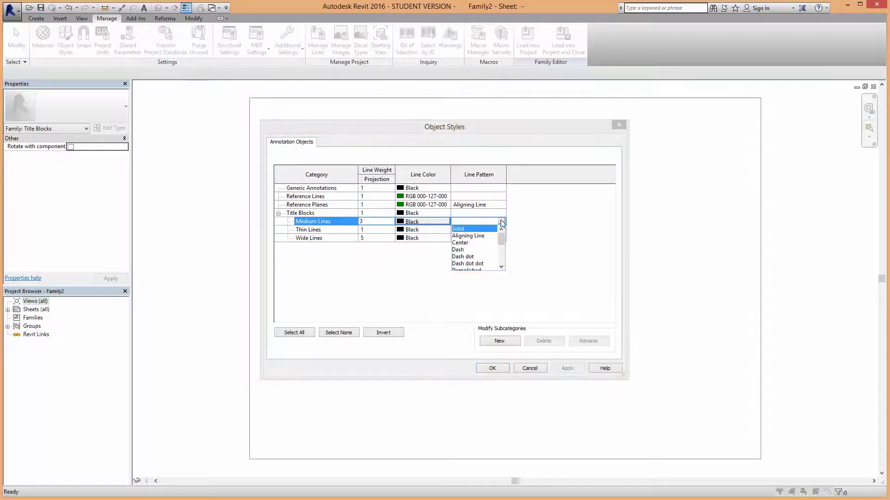
left_click(462, 229)
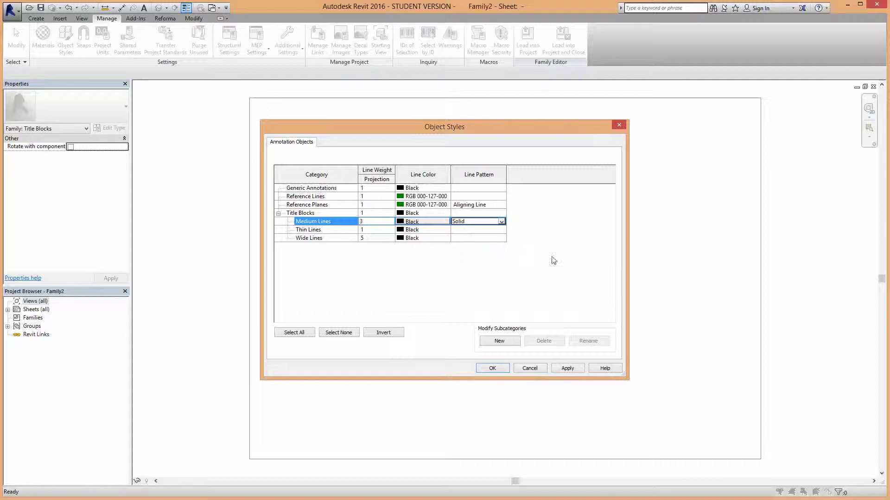
- Create a new subcategory named Dottet line under Title Blocks in the object styles
left_click(438, 272)
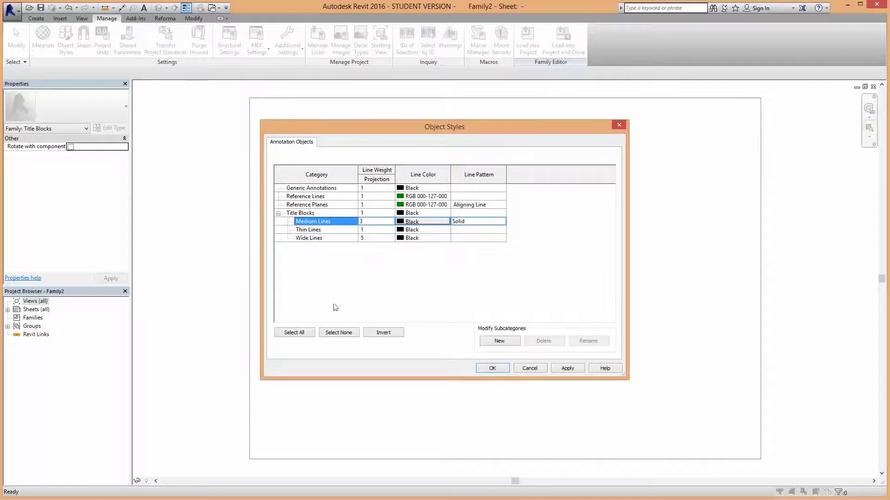
left_click(498, 342)
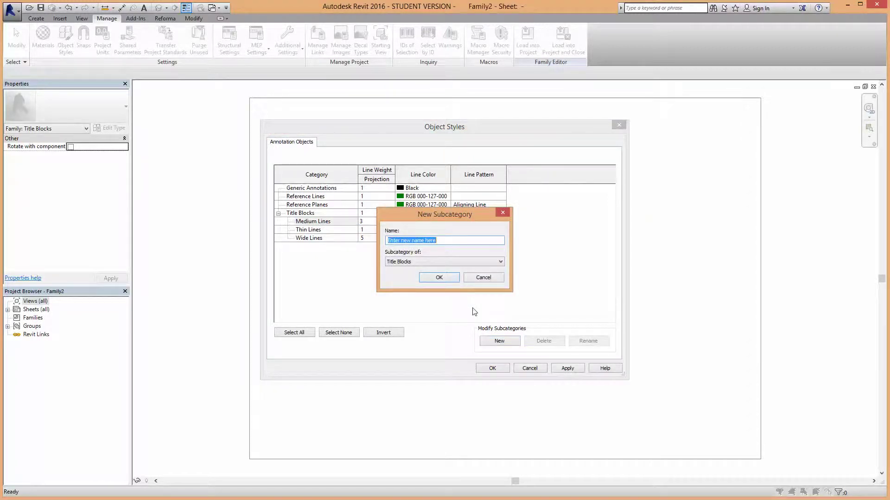
type("Dottet line")
left_click(459, 263)
left_click(458, 262)
left_click(459, 262)
left_click(457, 276)
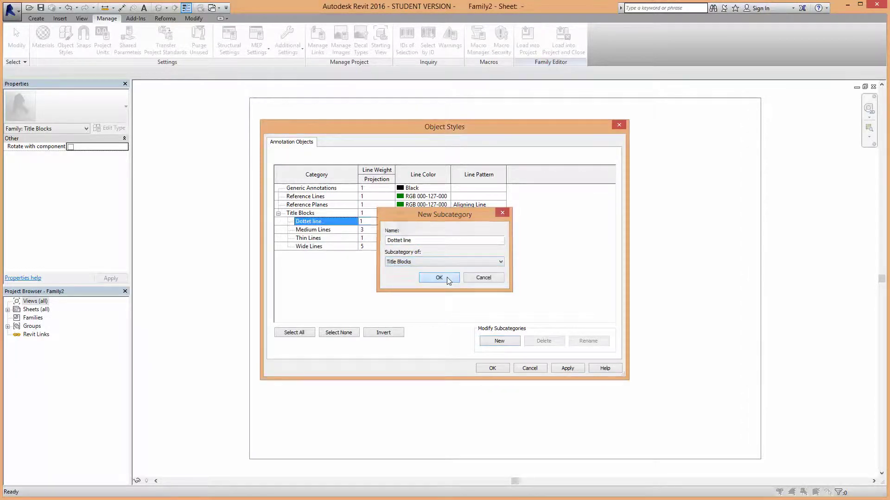
left_click(440, 278)
- Set the Dottet line subcategory's projection line weight to 2 and its line color to Red
left_click(378, 222)
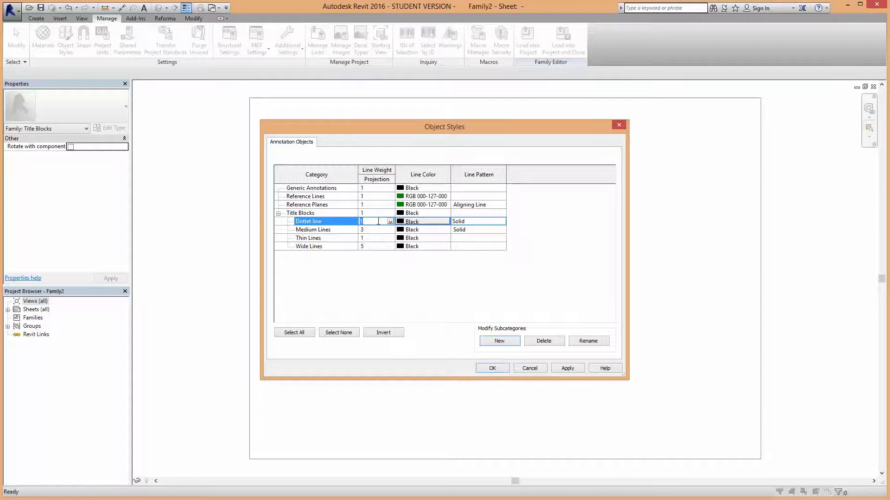
type("2")
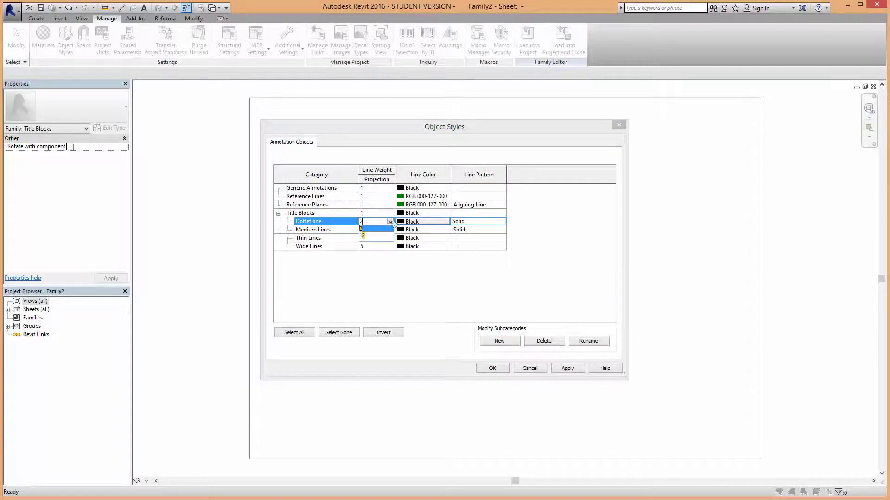
left_click(408, 222)
left_click(423, 222)
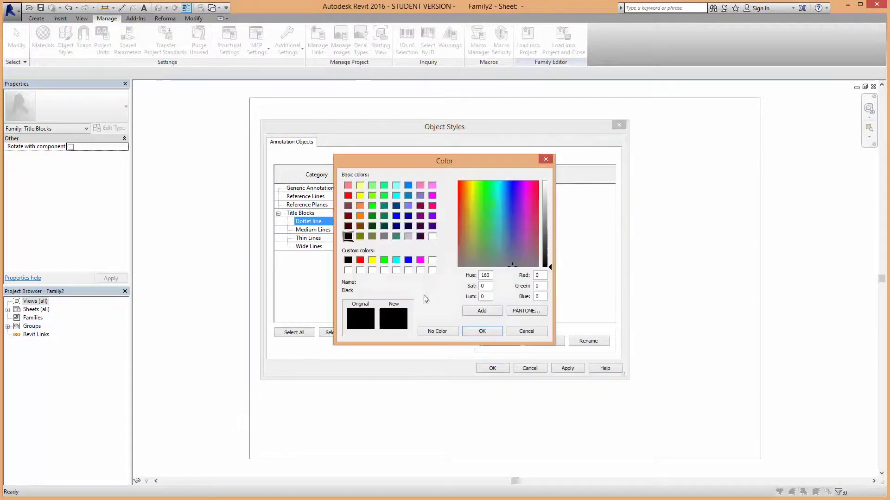
left_click(350, 197)
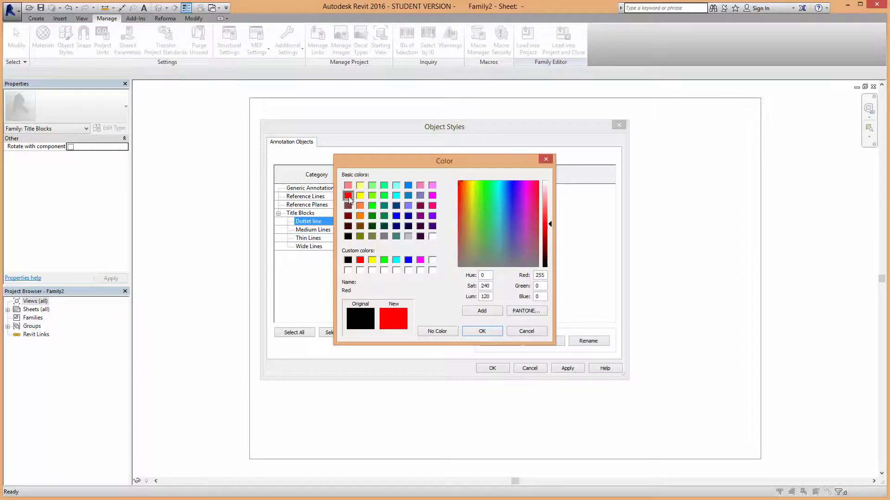
left_click(480, 332)
- Set the Dottet line subcategory's line pattern to Double dash and accept the object style changes
left_click(493, 224)
left_click(502, 222)
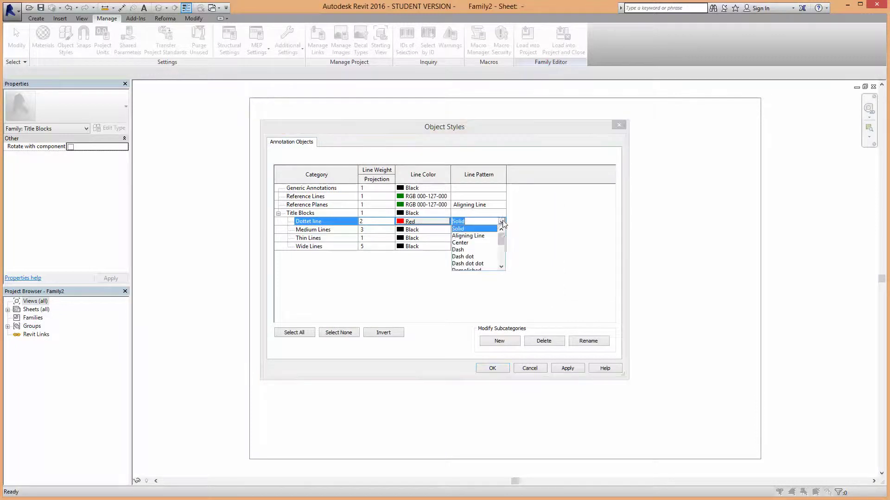
left_click_drag(504, 237, 501, 253)
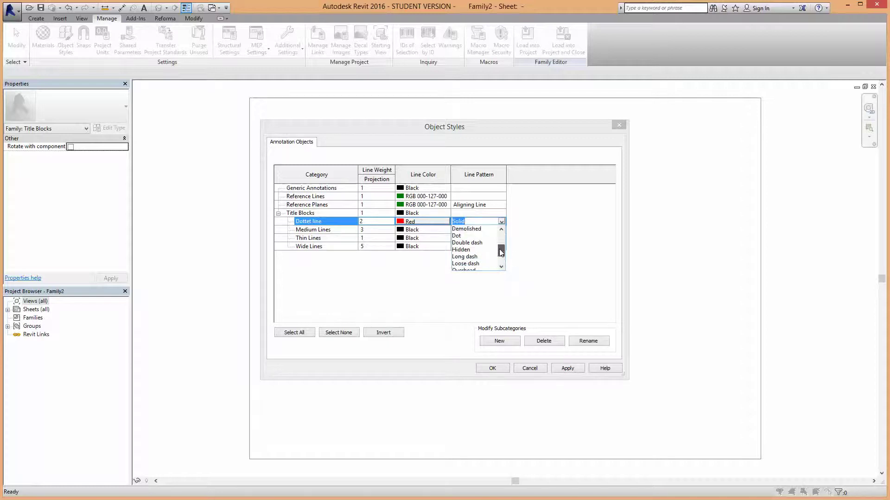
left_click(467, 242)
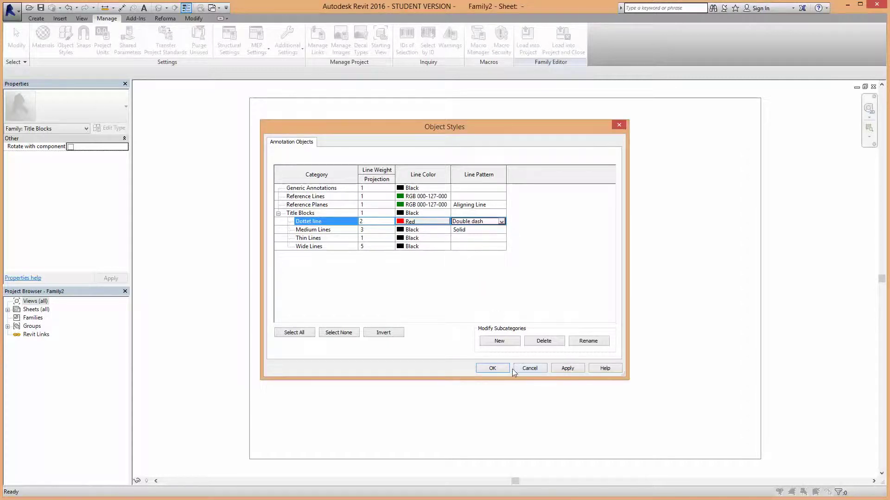
left_click(488, 369)
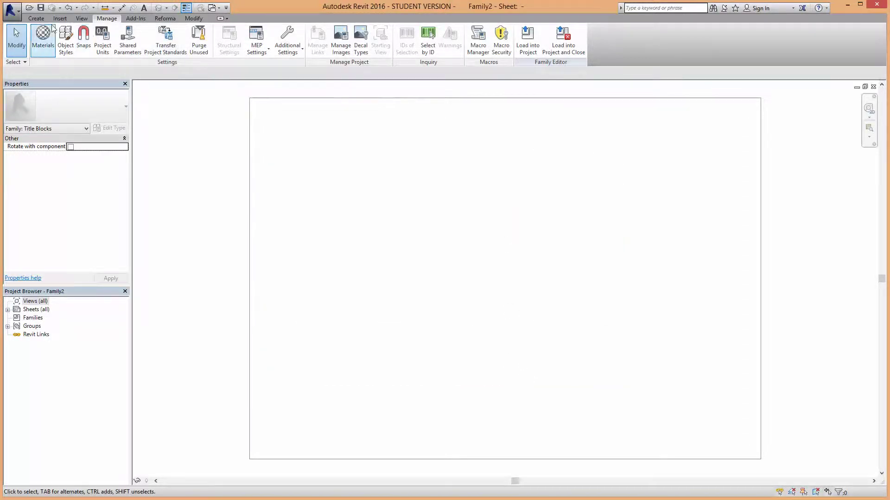
- Draw a sloping test line about 360 mm long inside the sheet outline using the Dottet line subcategory
left_click(37, 18)
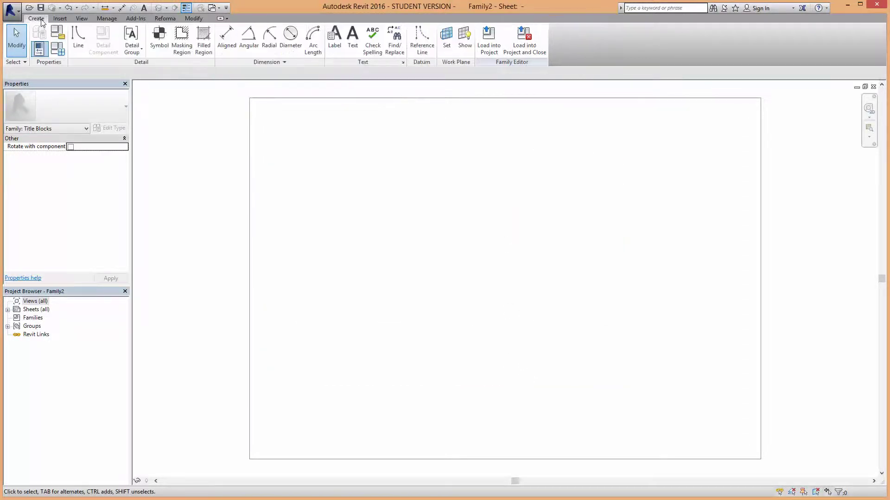
left_click(79, 39)
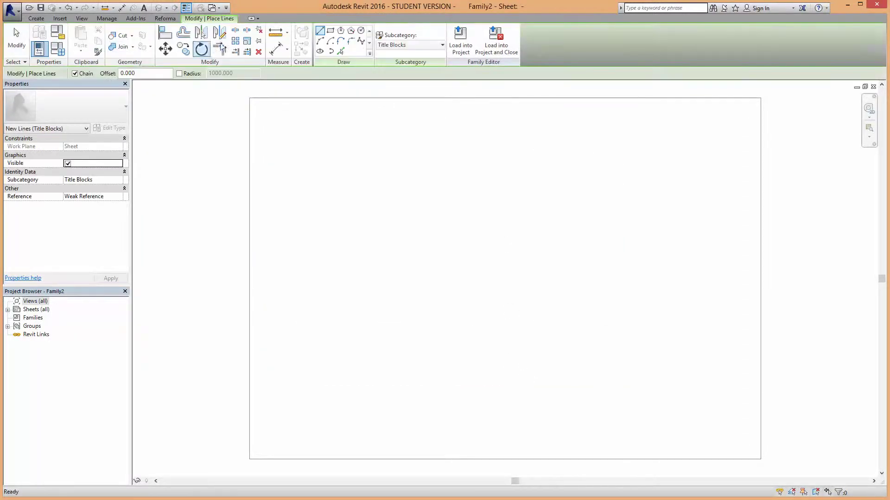
left_click(394, 45)
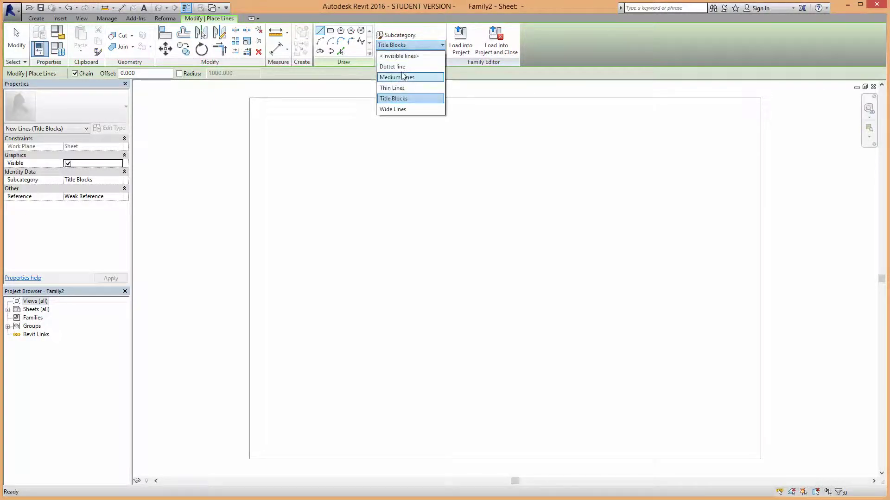
left_click(398, 66)
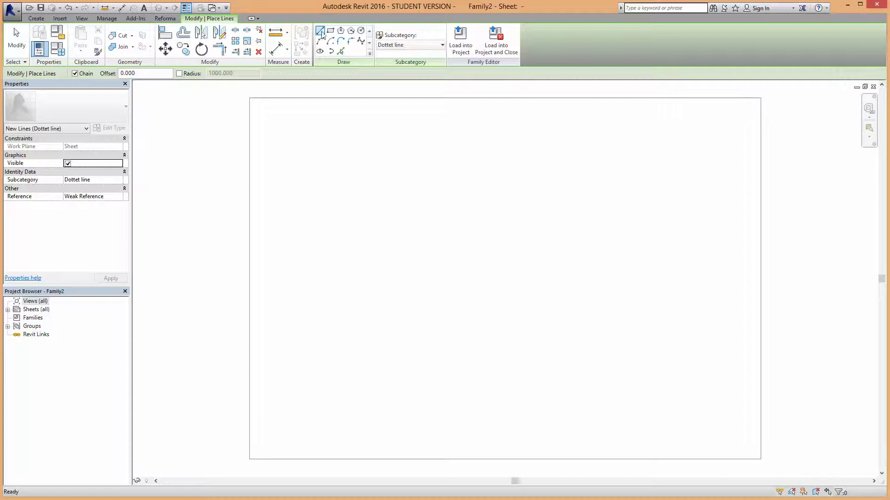
left_click(331, 195)
left_click(537, 261)
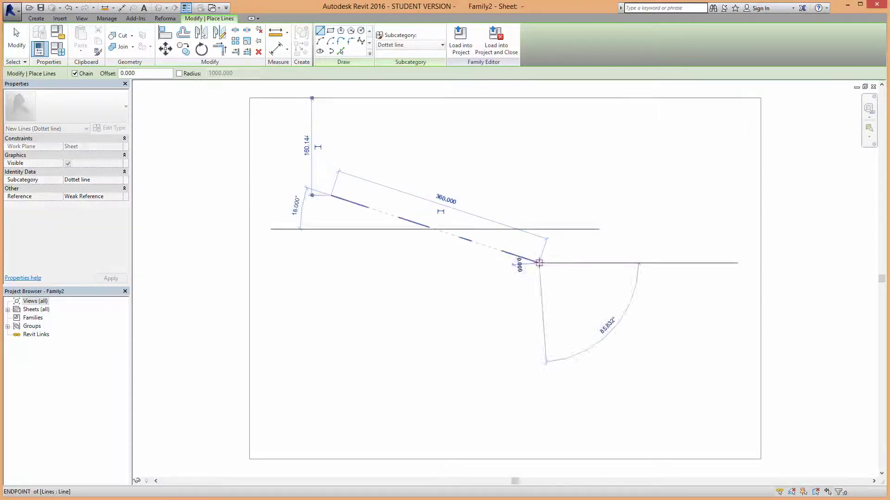
scroll(512, 274, "up", 1)
scroll(512, 274, "down", 1)
key("Escape")
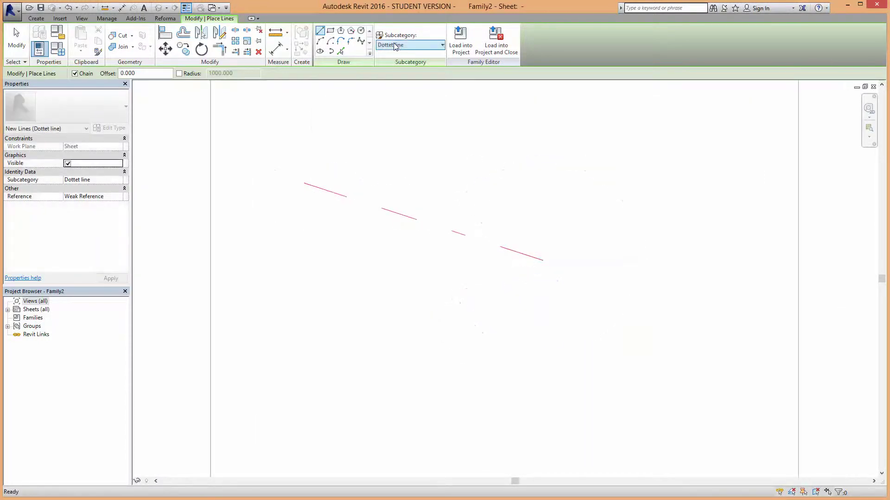
- Draw a sloping test line about 350 mm long just below the red dashed line using the Medium Lines subcategory
left_click(410, 45)
left_click(397, 78)
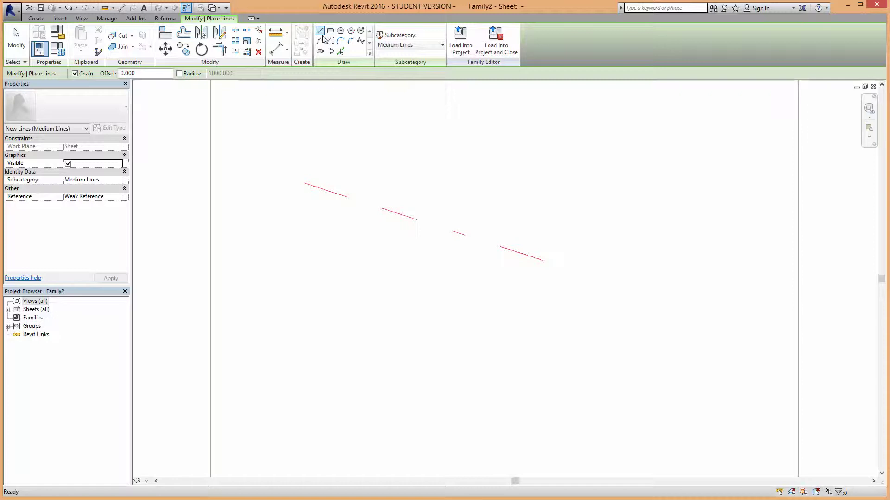
left_click(295, 210)
left_click(521, 305)
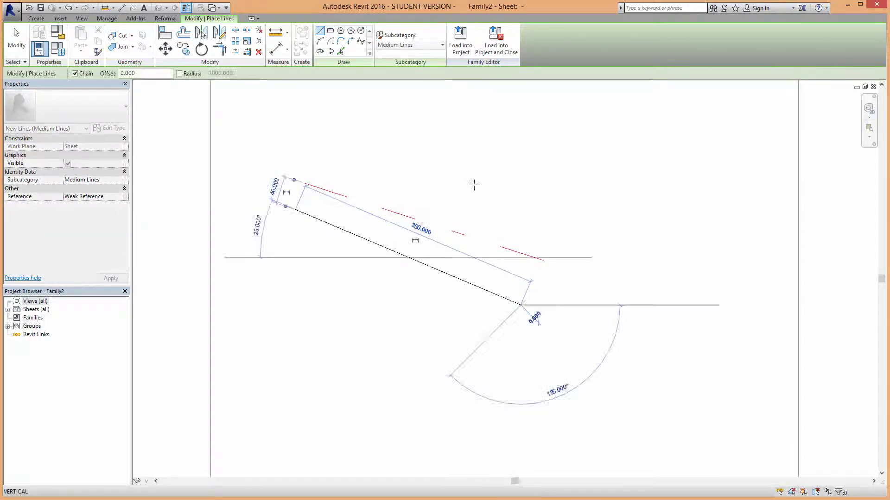
key("Escape")
- Draw a sloping test line below the medium line, roughly parallel to it, using the Wide Lines subcategory
left_click(405, 45)
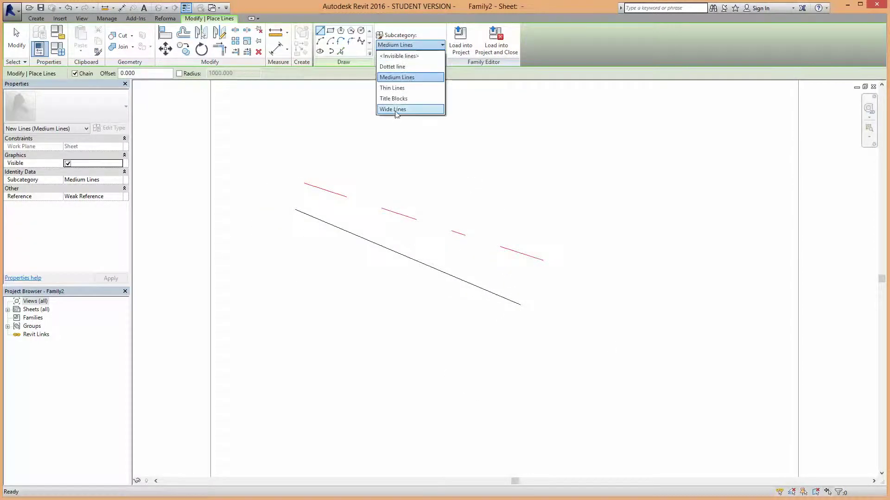
left_click(396, 111)
left_click(280, 232)
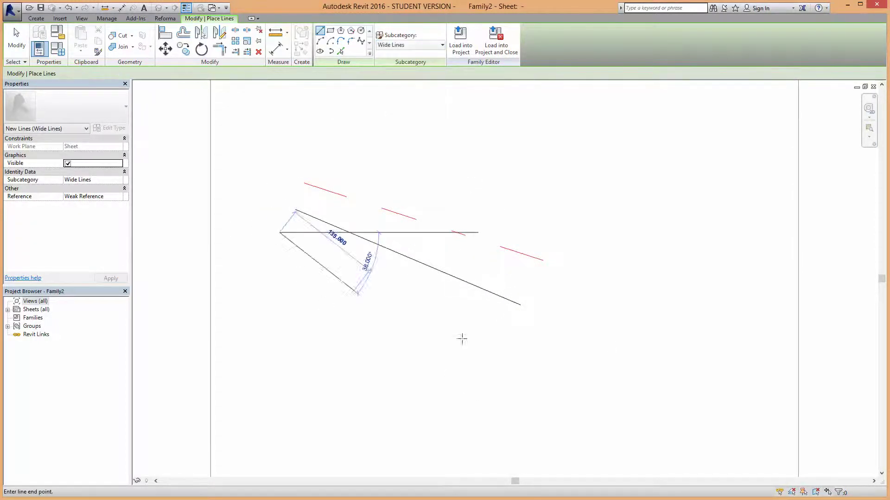
left_click(513, 332)
key("Escape")
key("Escape")
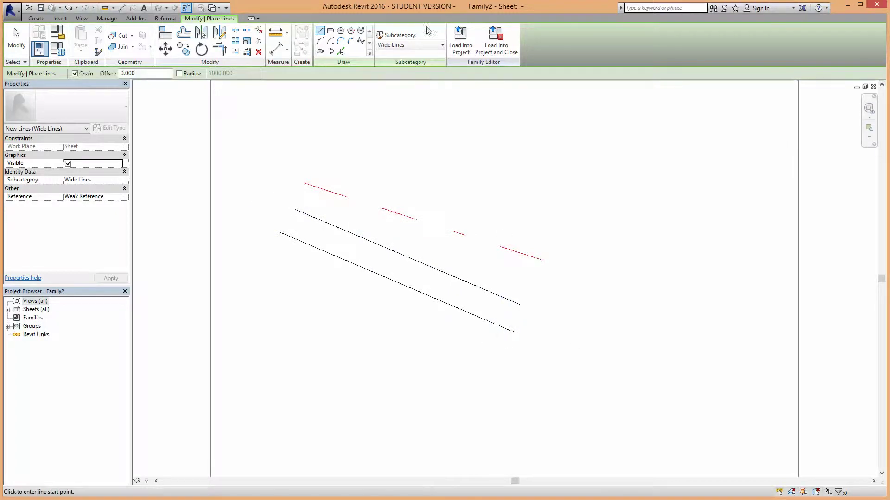
- Draw a second Medium Lines test line sloping above the red dashed line
left_click(416, 45)
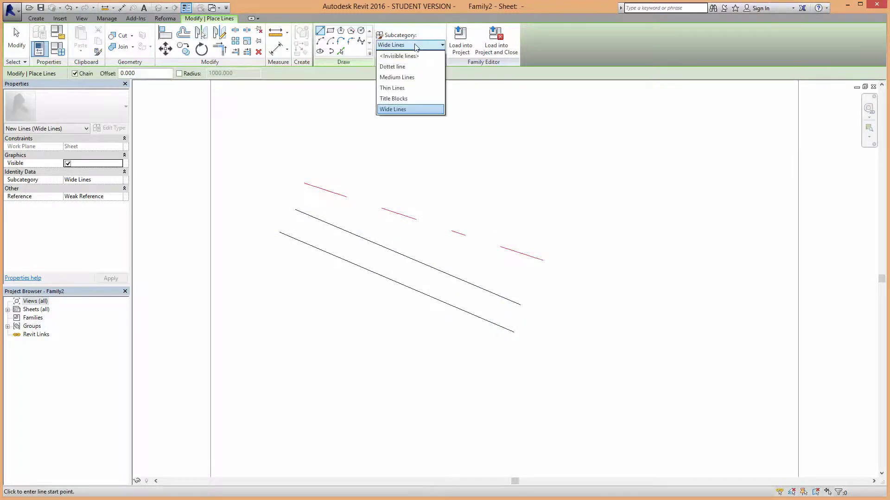
left_click(396, 77)
left_click(314, 150)
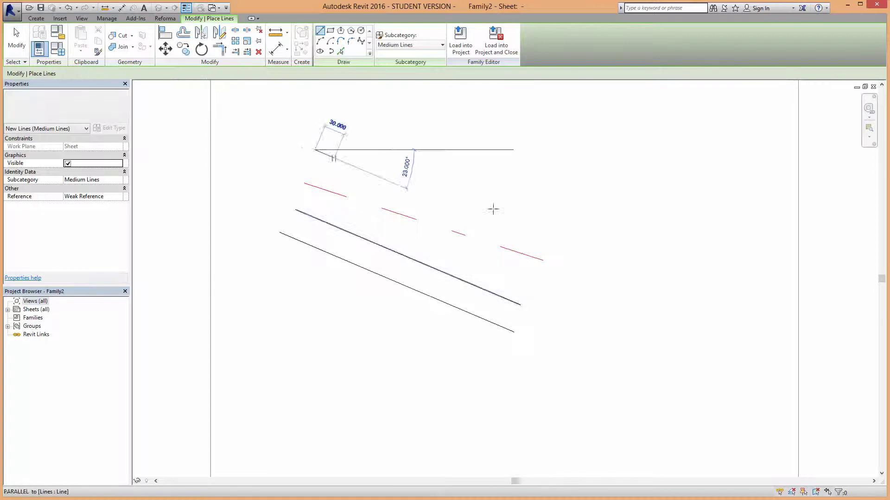
left_click(563, 216)
- Draw a nearly horizontal test line above all the others using the Thin Lines subcategory
left_click(402, 48)
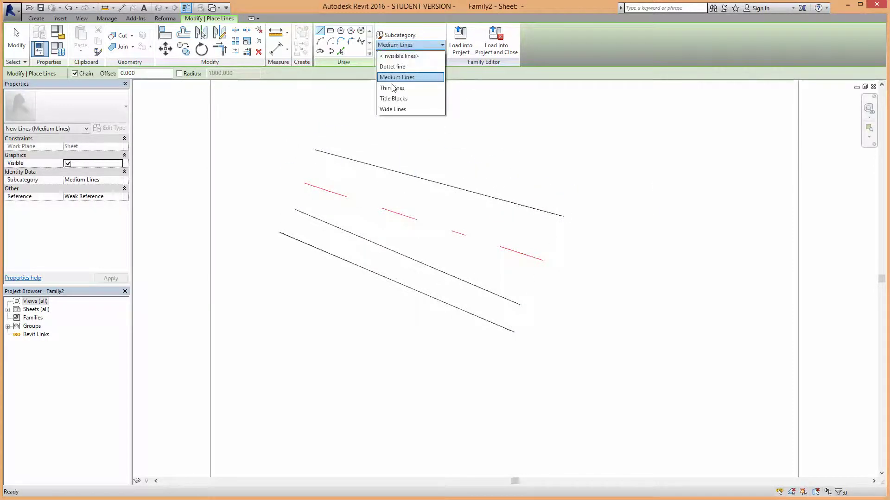
left_click(394, 86)
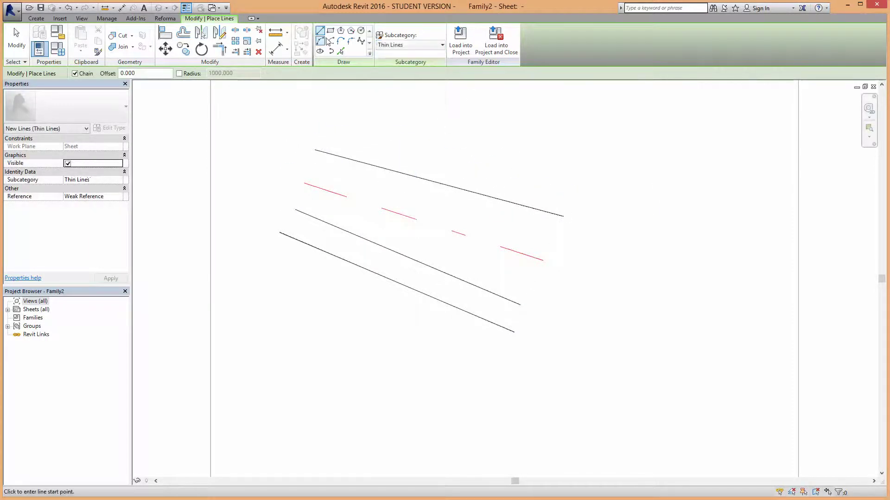
left_click(320, 133)
left_click(571, 146)
key("Escape")
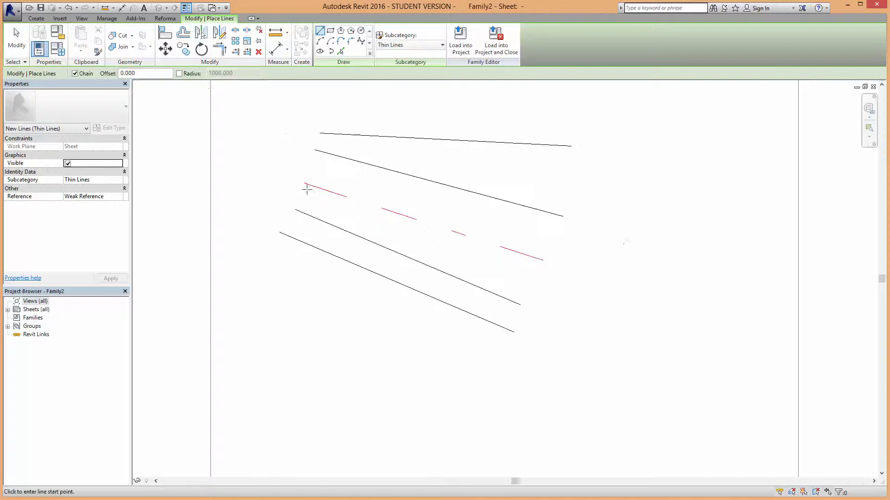
- Toggle the Thin Lines display off, on and off again to compare the test lines' line weights
left_click(191, 10)
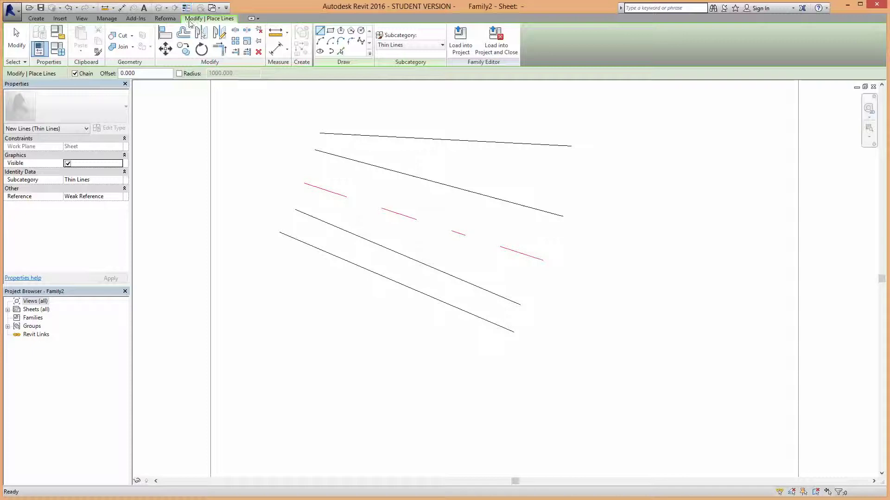
key("Escape")
key("Escape")
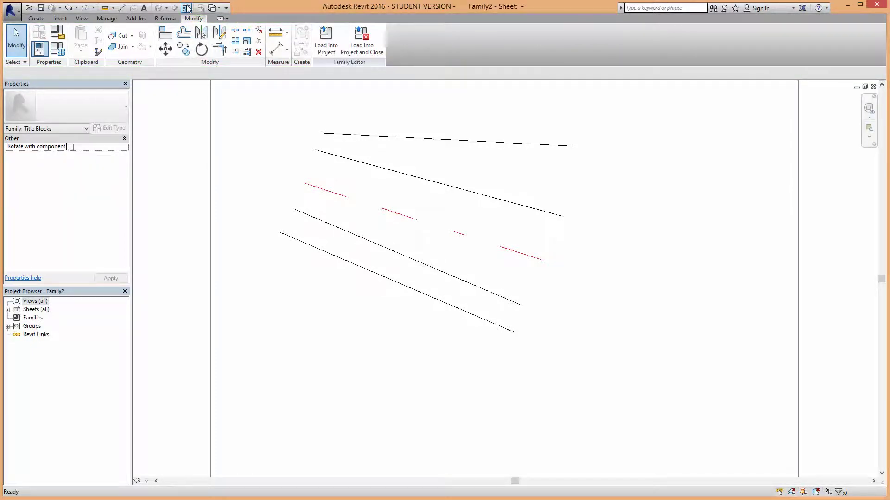
scroll(485, 254, "up", 2)
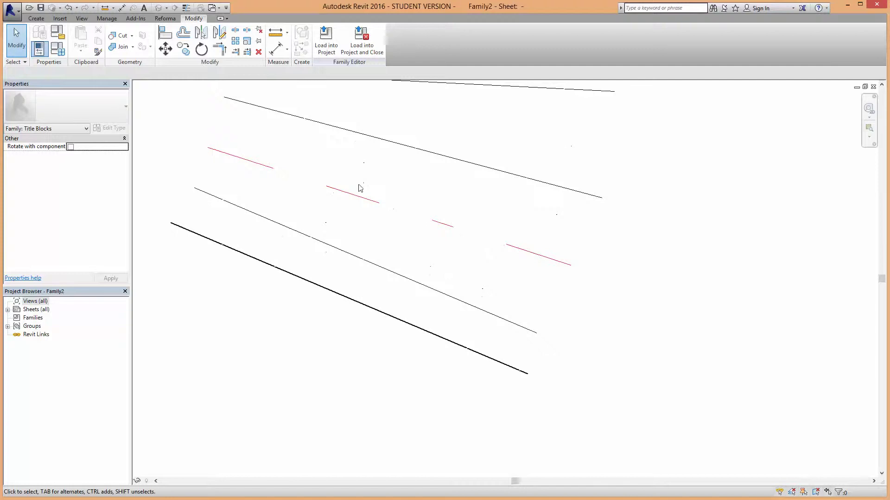
scroll(385, 246, "up", 2)
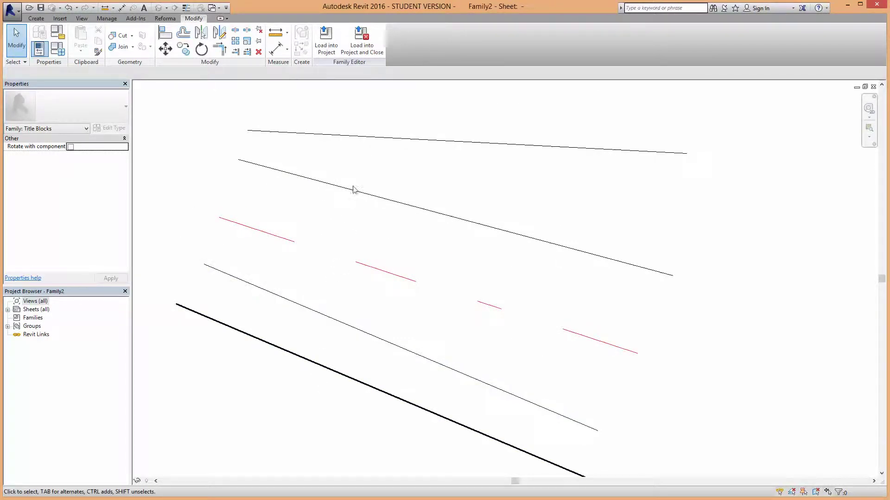
left_click(187, 11)
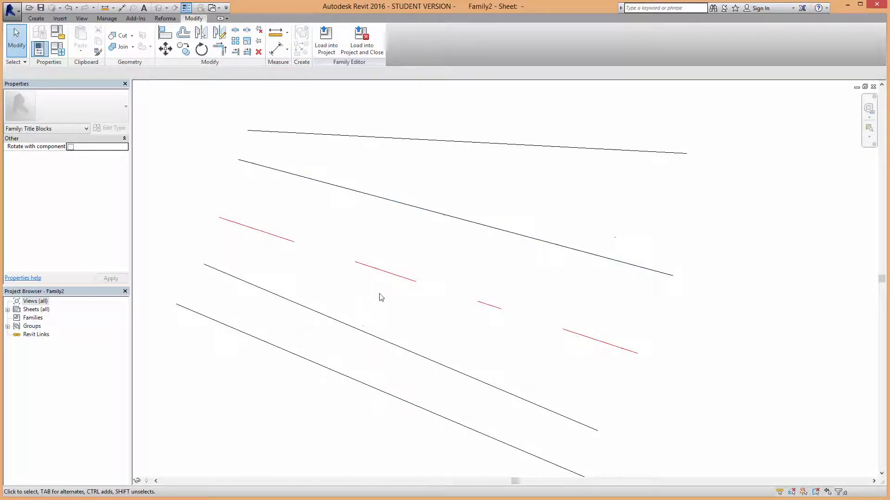
left_click(186, 7)
- Select all five test lines inside the sheet outline and delete them
scroll(270, 246, "down", 4)
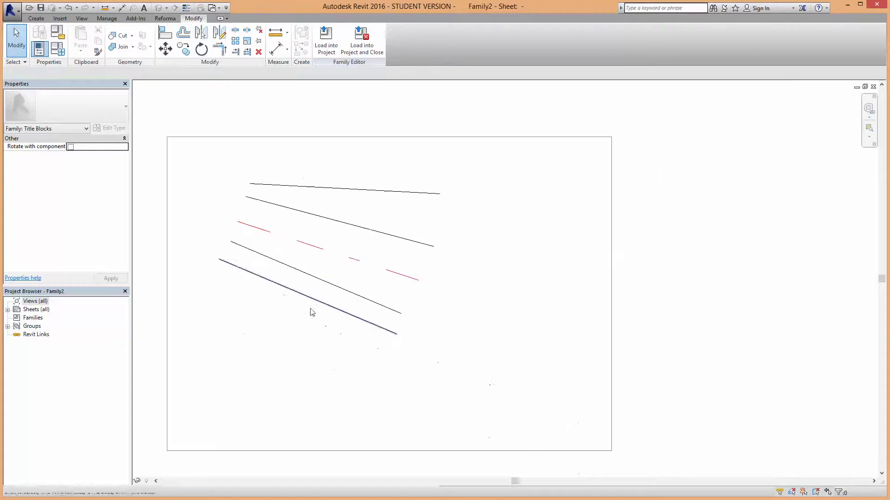
middle_click_drag(312, 313, 342, 311)
left_click_drag(482, 176, 323, 355)
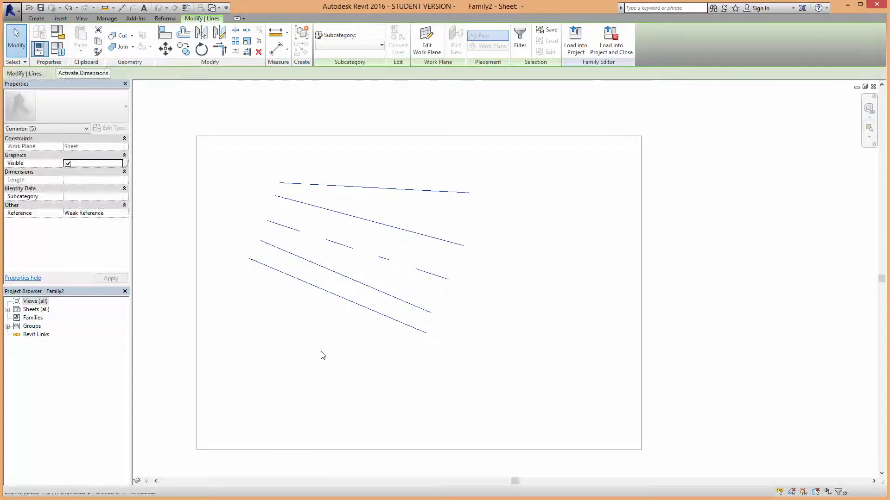
key("Delete")
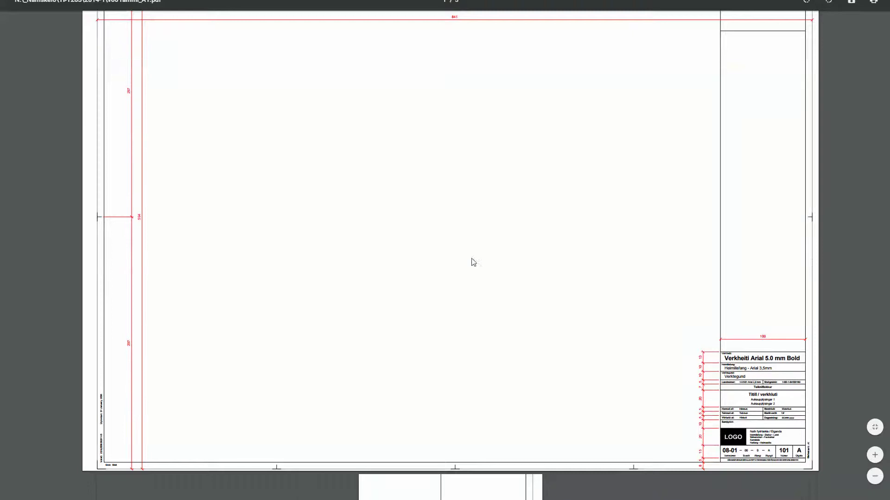
- Examine the border offsets, corner mark and fold mark dimensions at the upper-left corner of the A1 sheet in the PDF
scroll(472, 259, "up", 2)
scroll(116, 41, "up", 2, "ctrl")
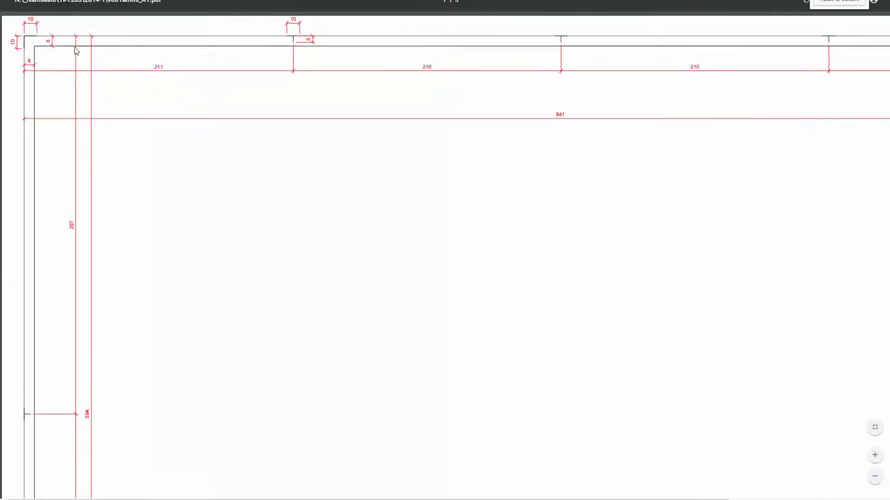
scroll(70, 54, "up", 2, "ctrl")
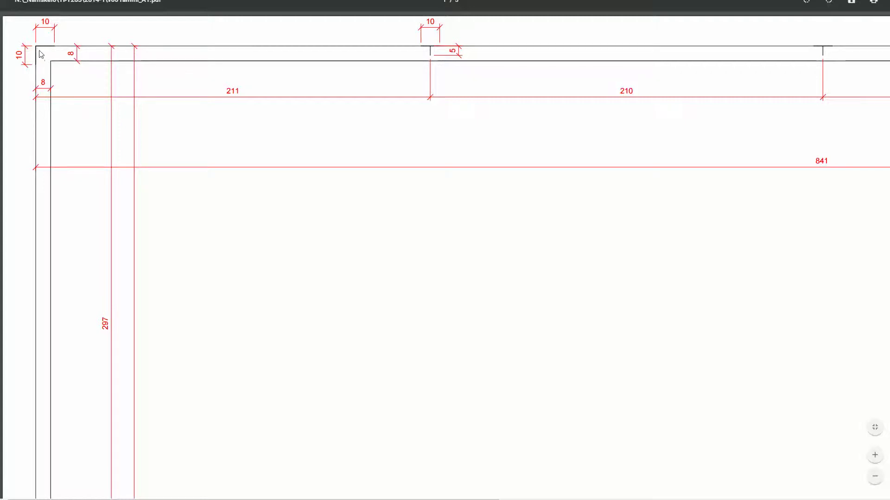
scroll(52, 66, "up", 3, "ctrl")
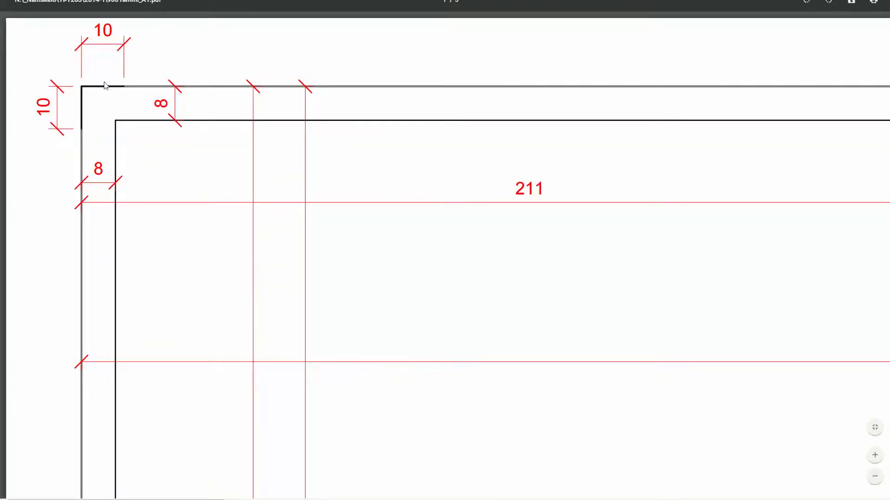
scroll(179, 113, "down", 1)
scroll(179, 113, "down", 2, "ctrl")
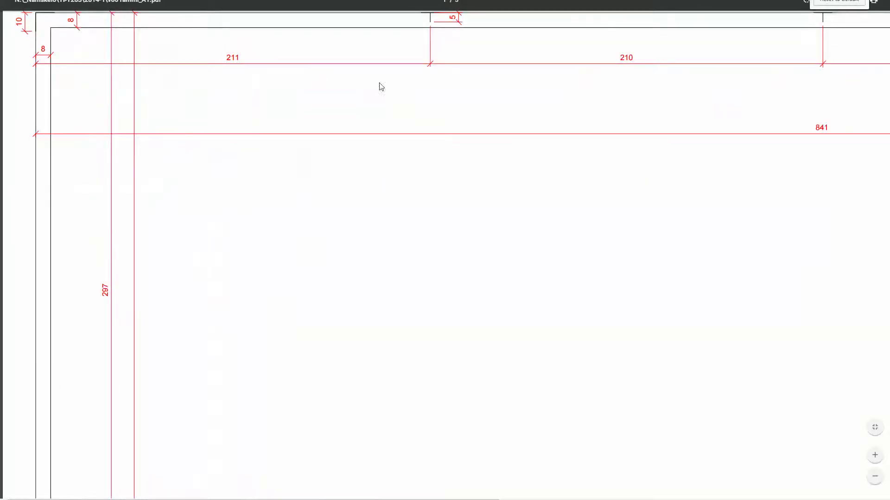
scroll(454, 162, "up", 1)
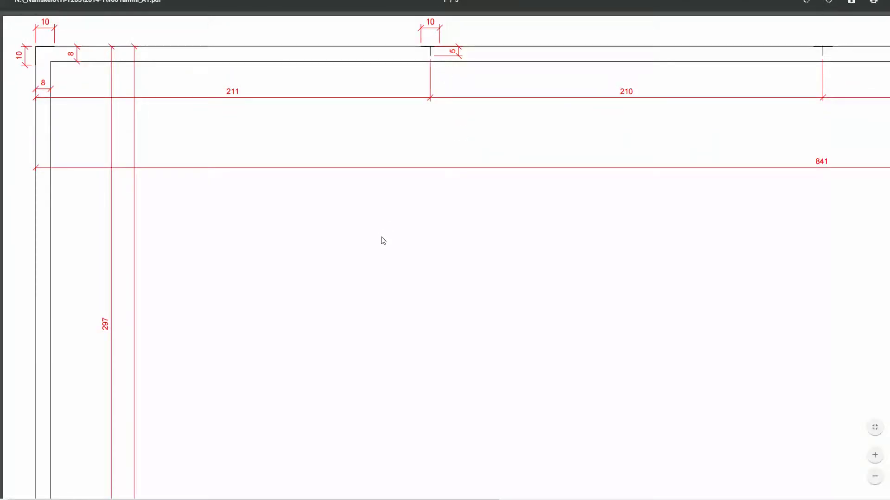
- Examine the row heights and overall width of the title block at the lower-right corner of the A1 sheet
scroll(383, 240, "down", 3)
scroll(382, 241, "down", 3, "ctrl")
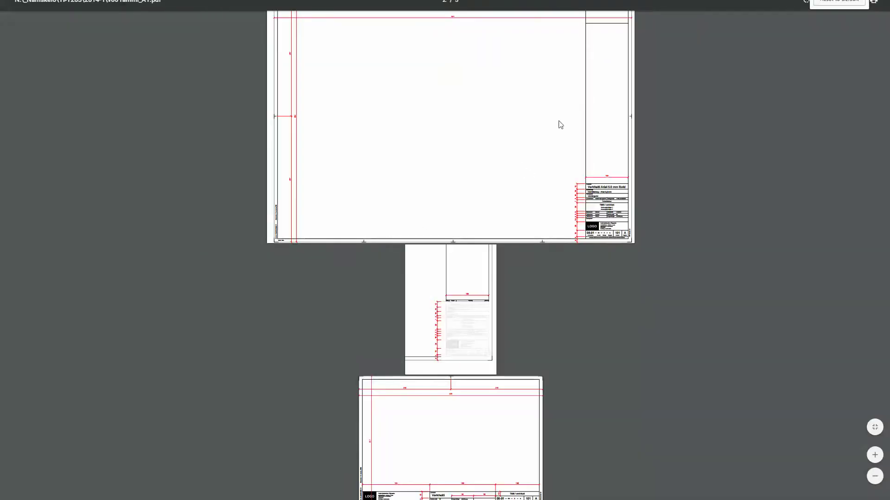
scroll(563, 113, "up", 3, "ctrl")
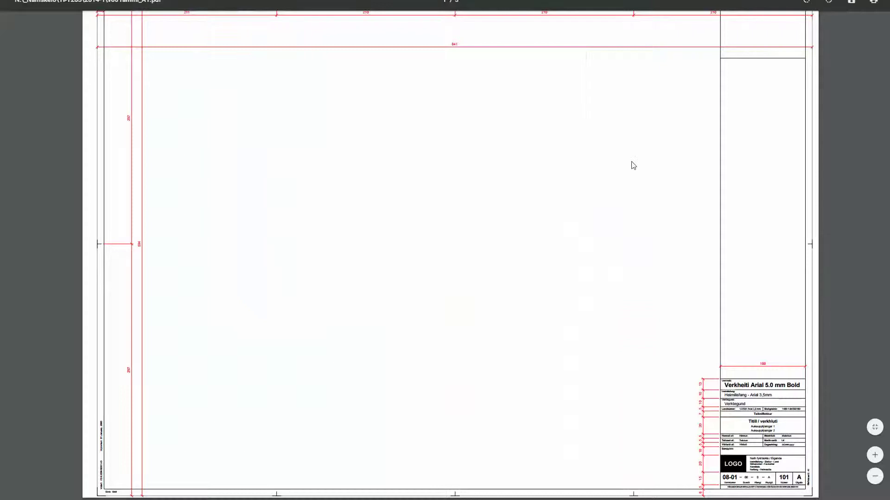
scroll(633, 165, "up", 1)
scroll(693, 211, "down", 2)
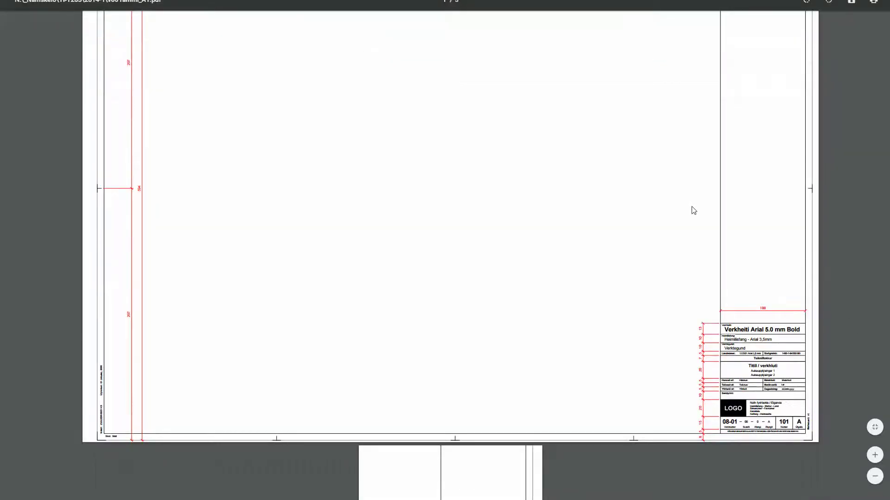
scroll(760, 396, "up", 2, "ctrl")
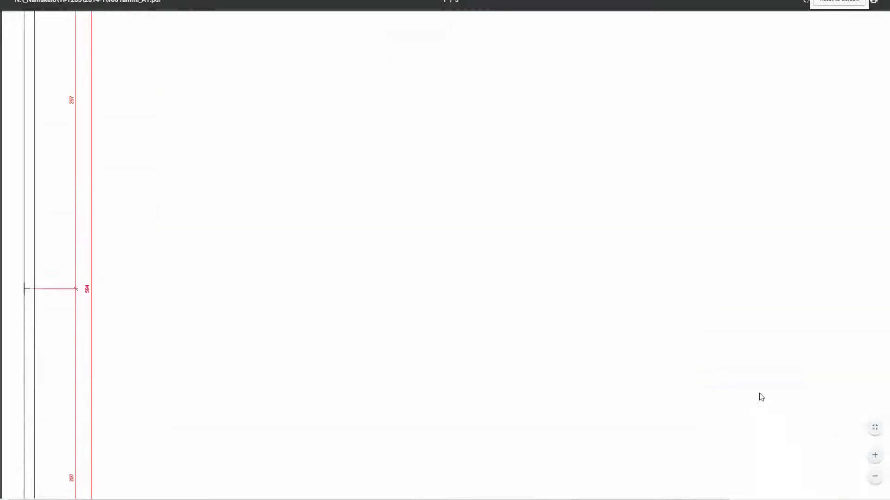
scroll(725, 363, "down", 5)
scroll(732, 319, "down", 1)
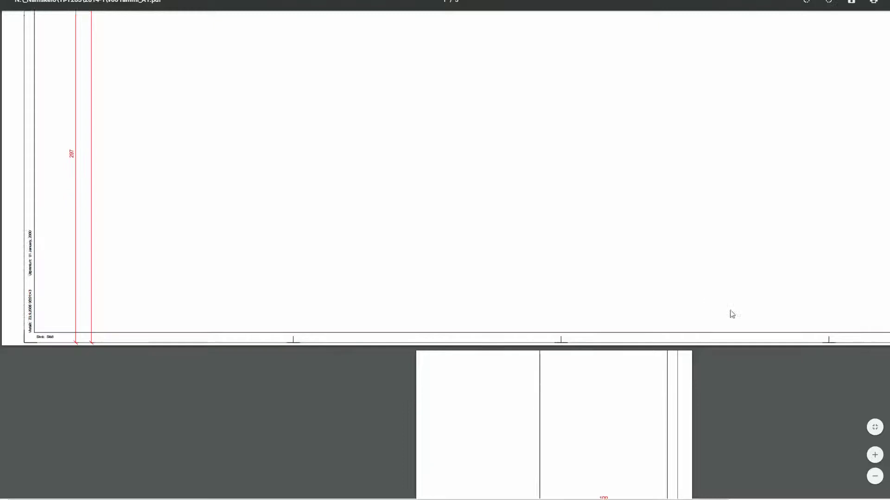
scroll(760, 311, "right", 5)
scroll(868, 283, "up", 1, "ctrl")
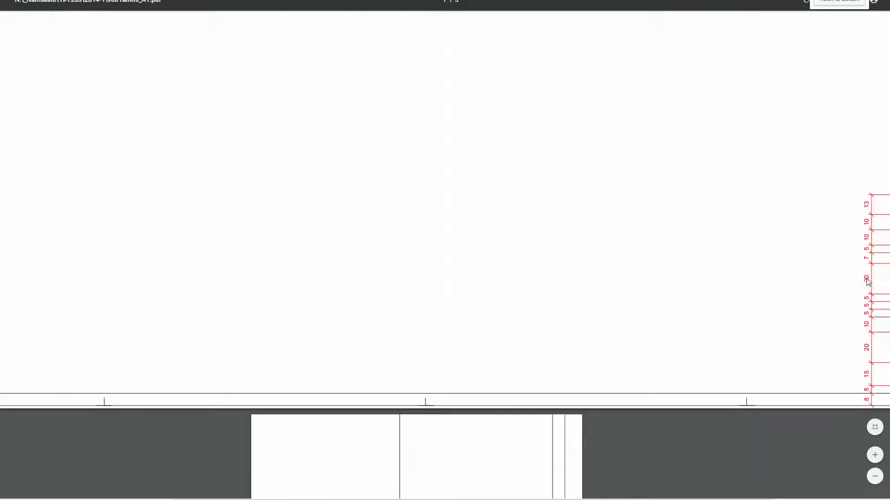
scroll(789, 315, "right", 4)
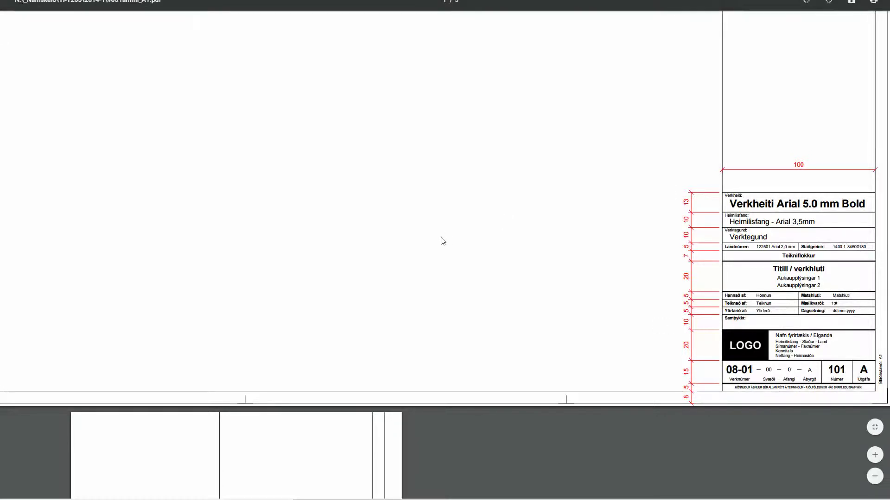
- Review the revision table on the PDF's second page and the column above the title block on the A1 sheet
scroll(441, 240, "up", 3)
scroll(441, 240, "down", 4)
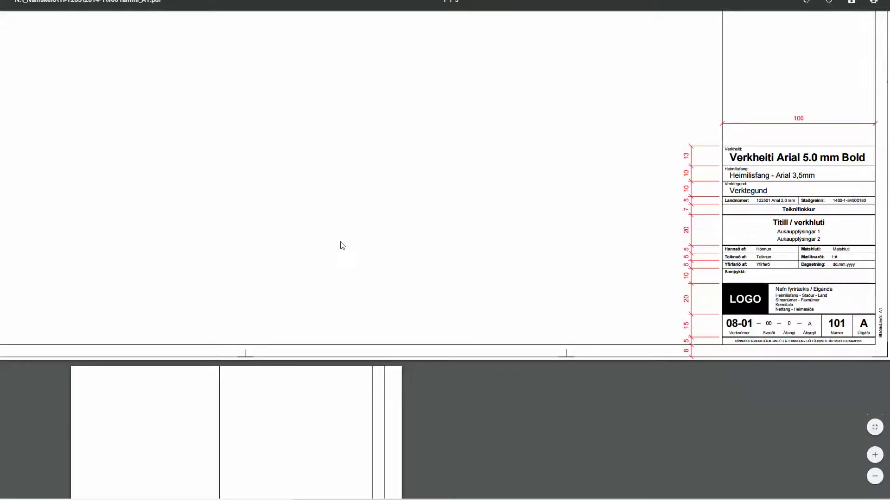
scroll(323, 236, "down", 5)
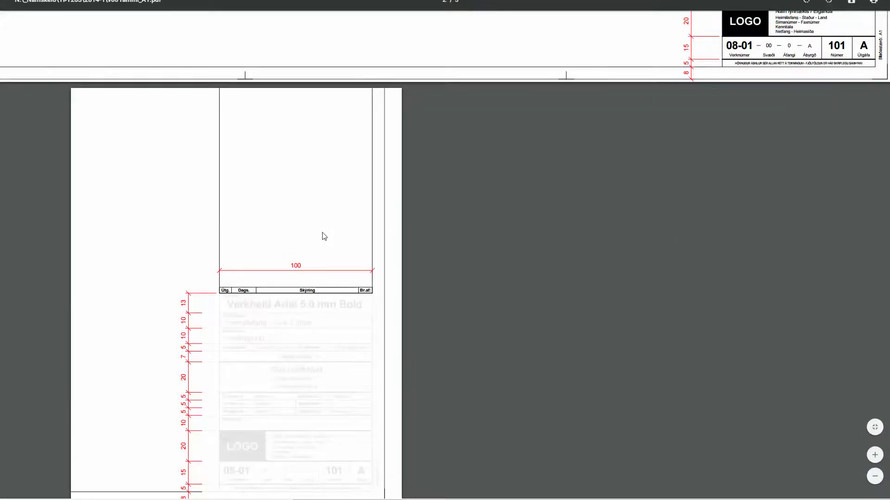
scroll(324, 236, "up", 5)
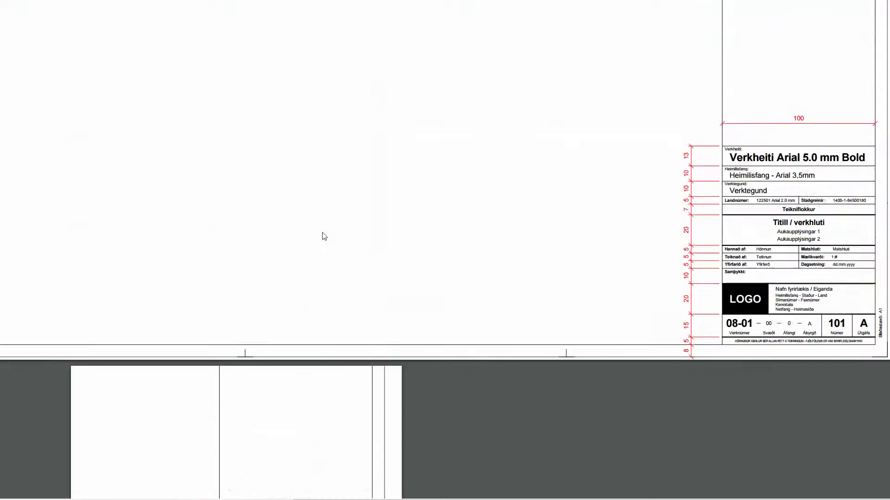
scroll(324, 236, "up", 10)
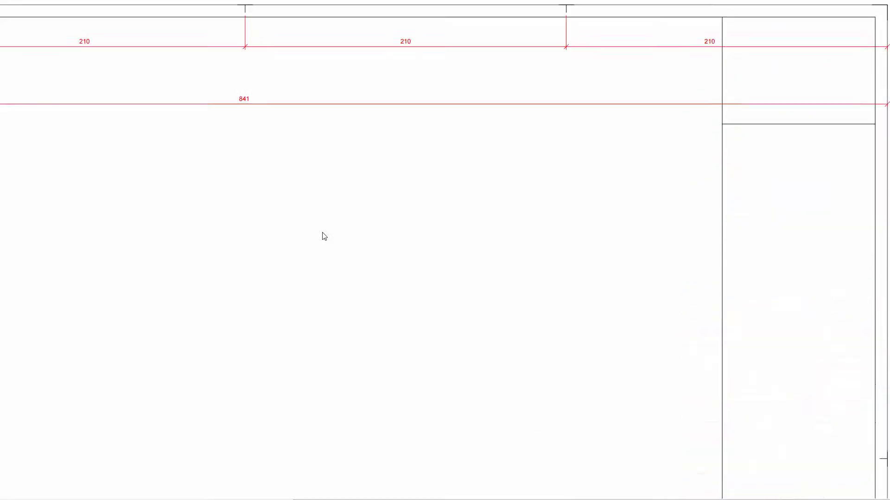
scroll(326, 235, "up", 1)
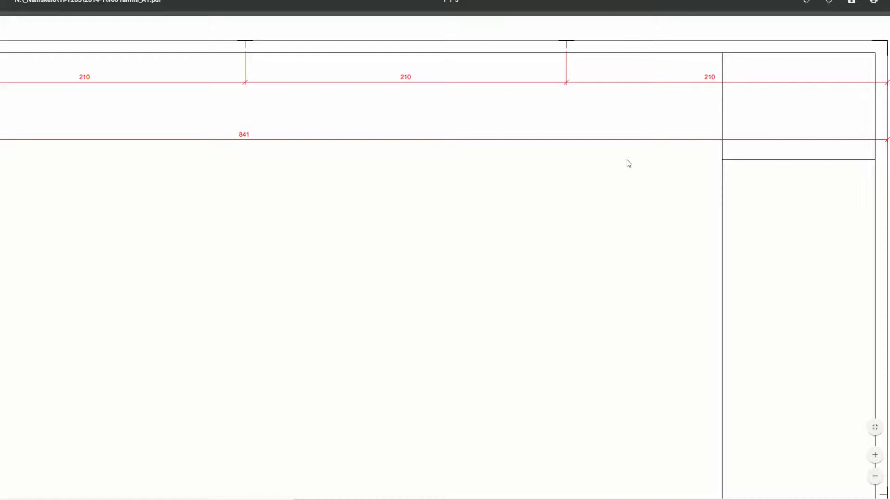
scroll(629, 163, "down", 10)
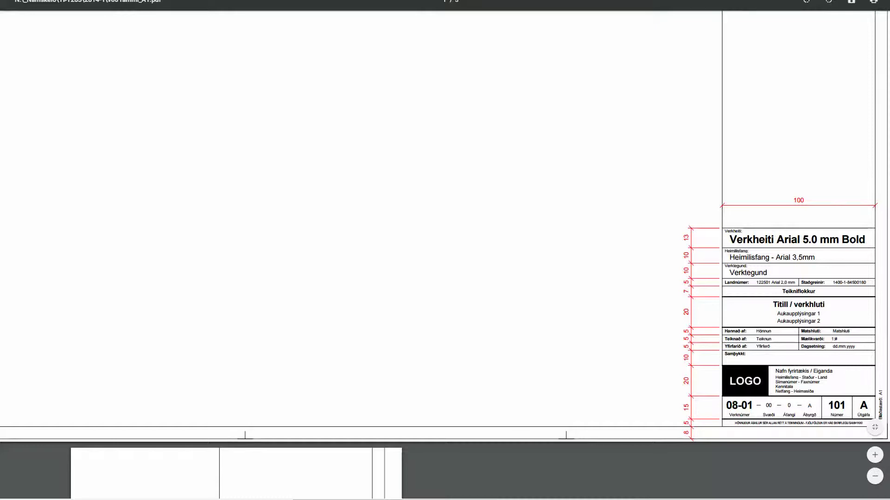
- Inspect the Verkheiti, Heimilisfang and Verktegund rows of the title block, distinguishing their small fixed captions from the larger value texts
left_click_drag(742, 499, 455, 499)
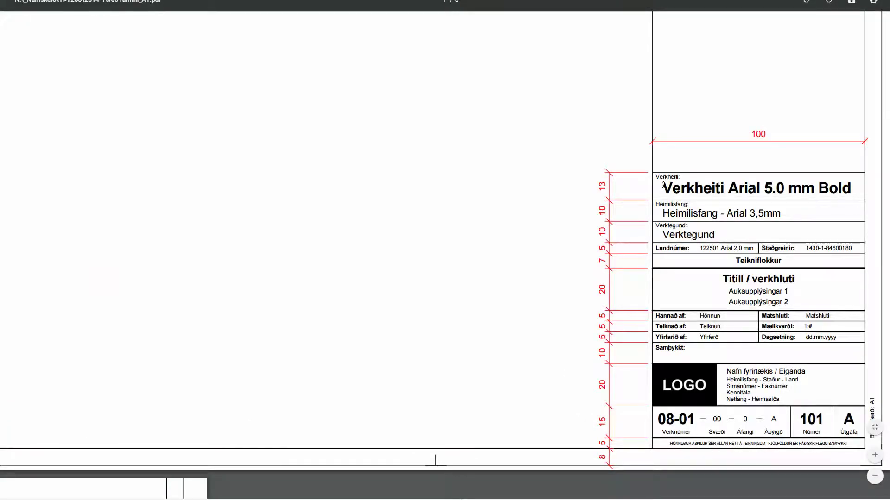
left_click_drag(663, 185, 849, 190)
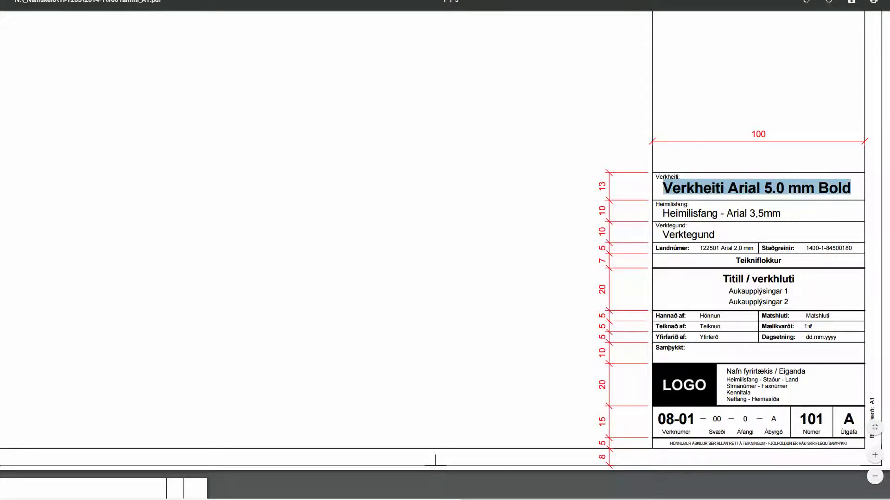
left_click_drag(663, 214, 781, 214)
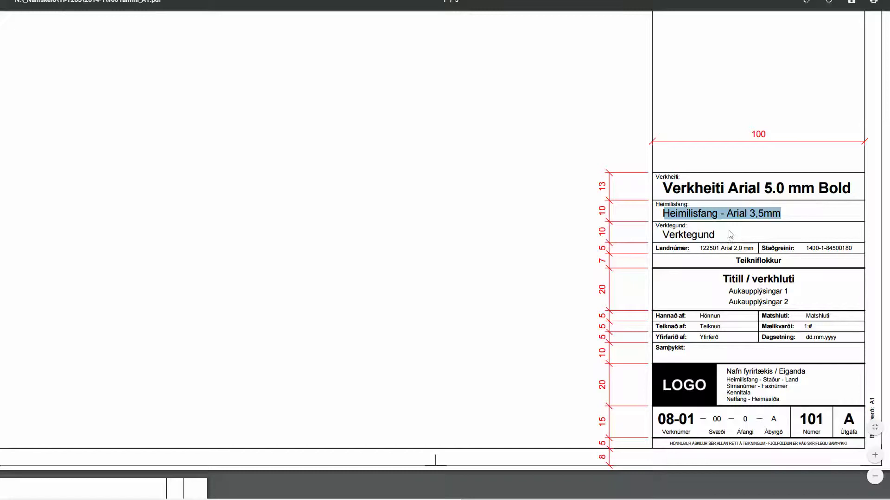
left_click(729, 195)
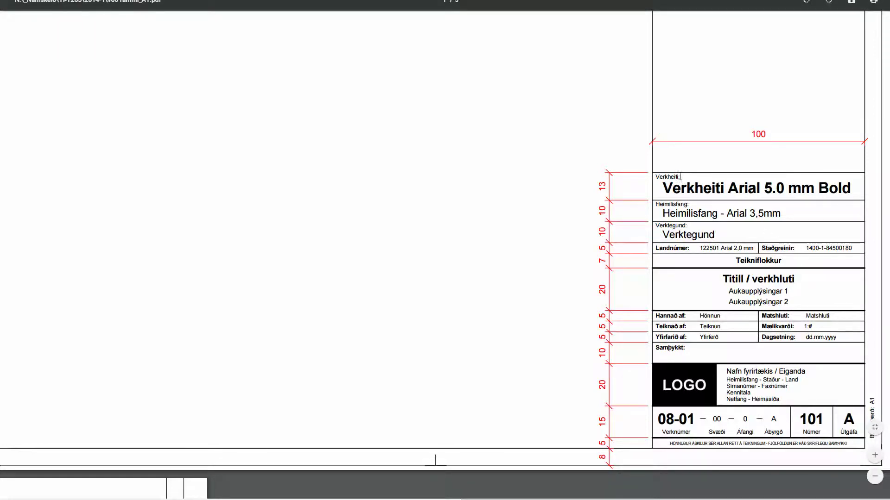
left_click_drag(679, 177, 659, 179)
left_click_drag(688, 206, 660, 206)
left_click(641, 214)
mouse_move(663, 236)
left_mouse_down()
mouse_move(708, 236)
mouse_move(656, 227)
left_mouse_up()
left_click(636, 270)
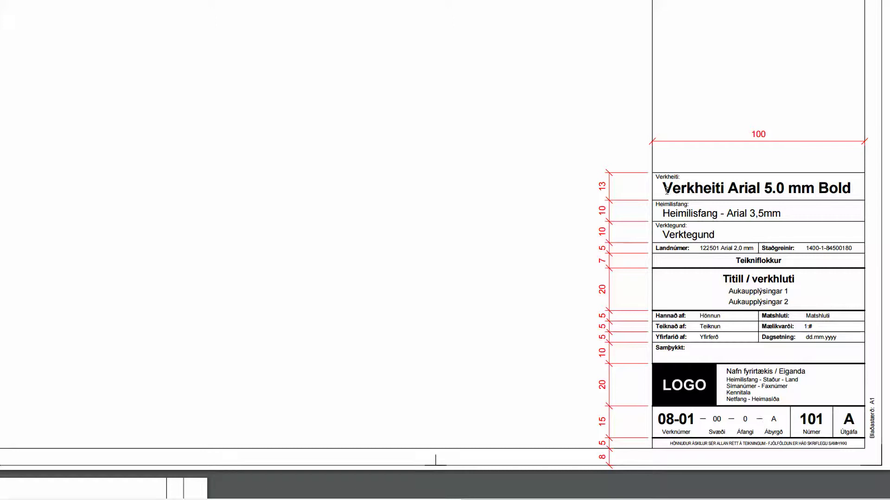
- Check the font and text height specified for the project name, address and Landnúmer values, and compare them with the Verkheiti caption
left_click_drag(666, 190, 847, 190)
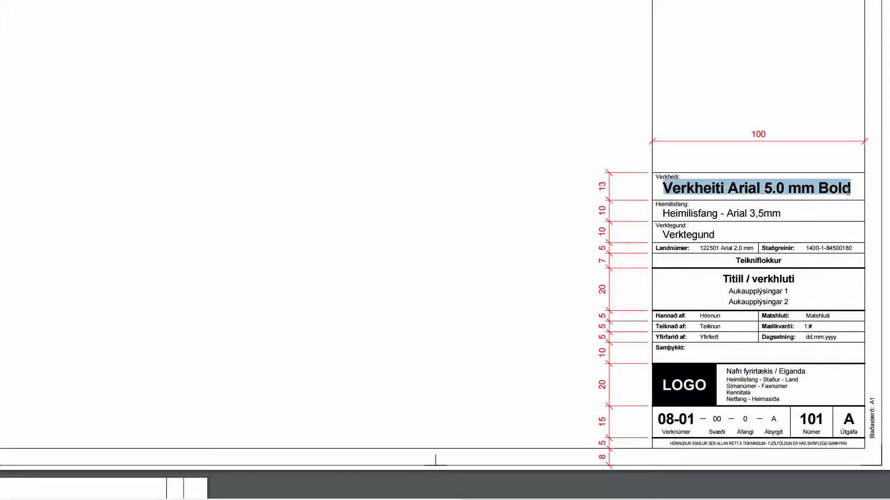
left_click_drag(781, 214, 664, 214)
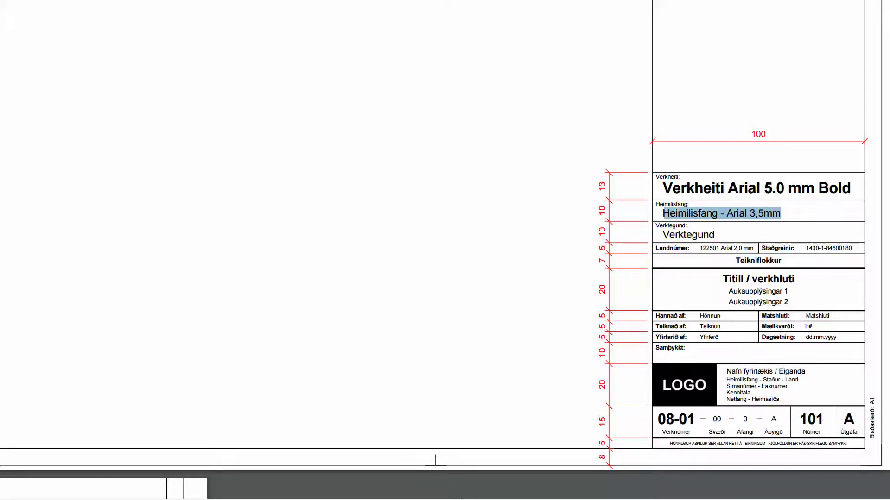
left_click(730, 238)
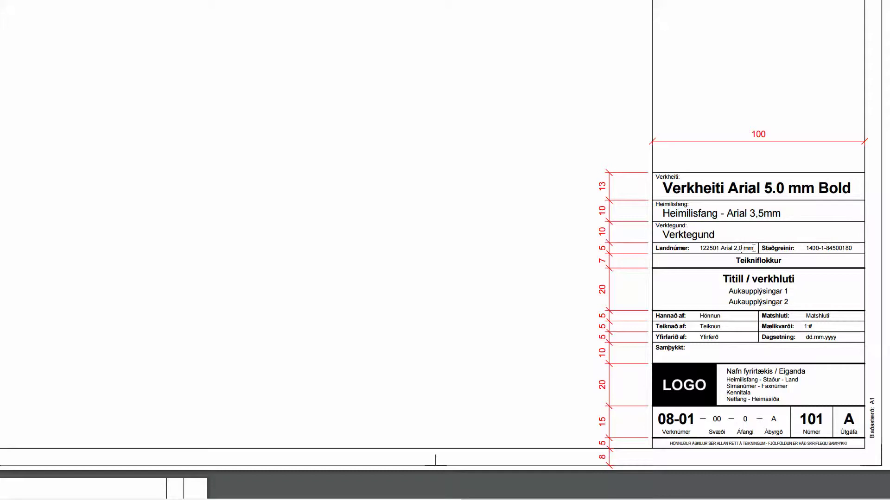
left_click_drag(754, 248, 717, 248)
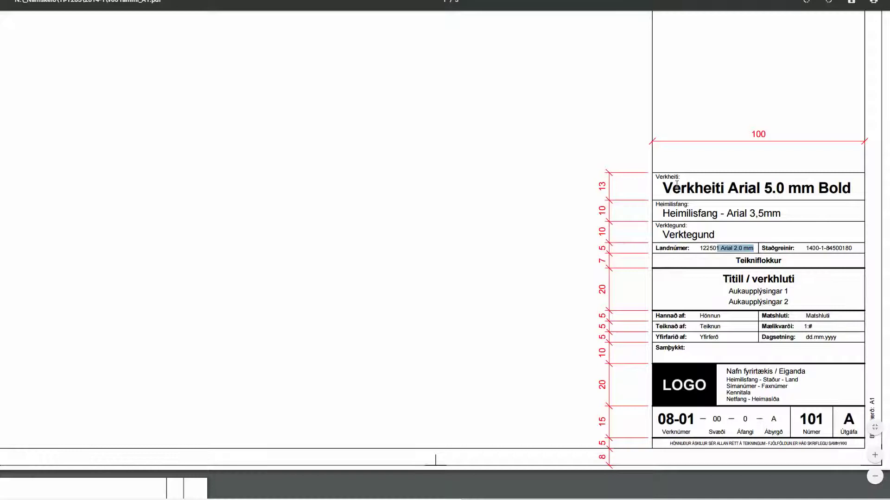
left_click_drag(678, 178, 656, 177)
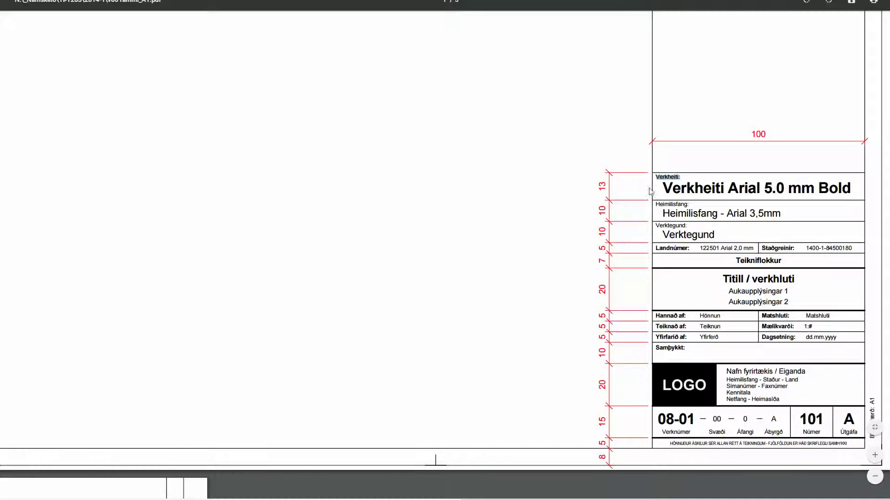
left_click_drag(852, 186, 640, 191)
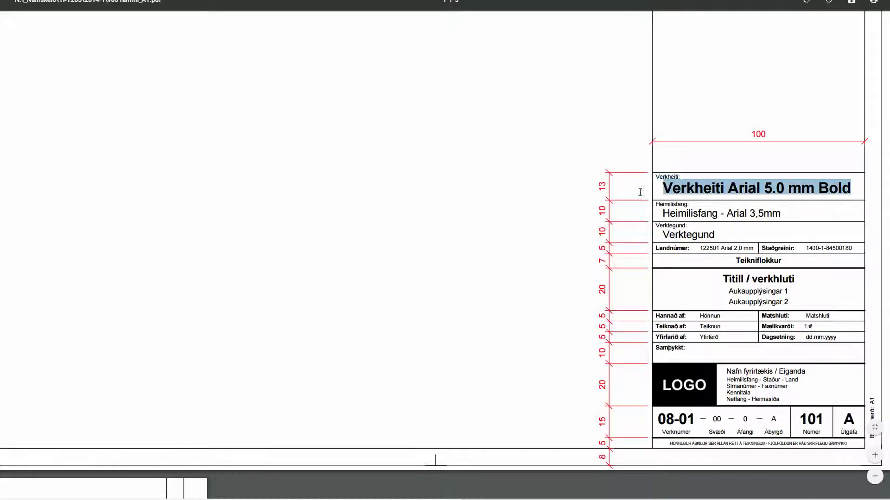
- Switch to Revit and place a new label of type 8mm inside the lower-right area of the sheet
key("alt+Tab")
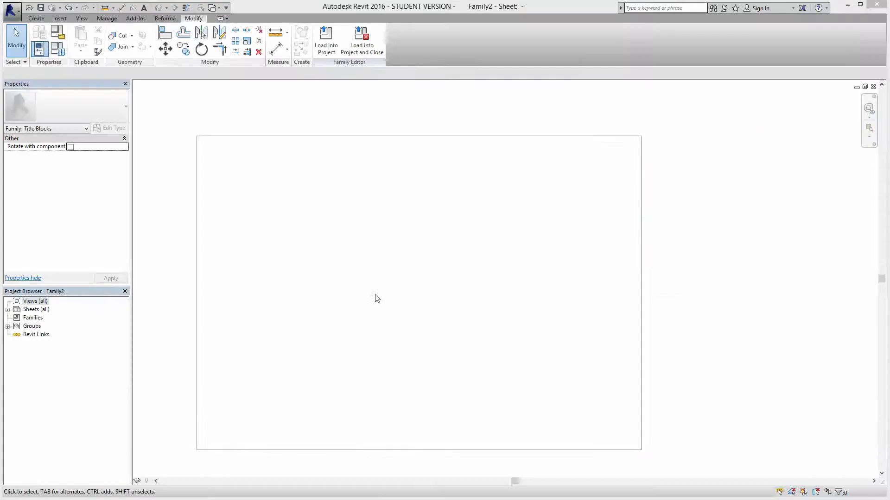
left_click(36, 18)
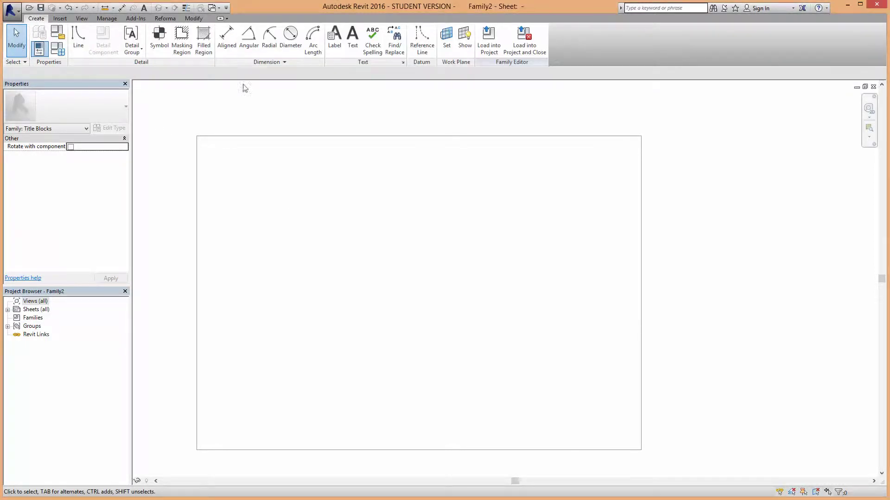
left_click(340, 44)
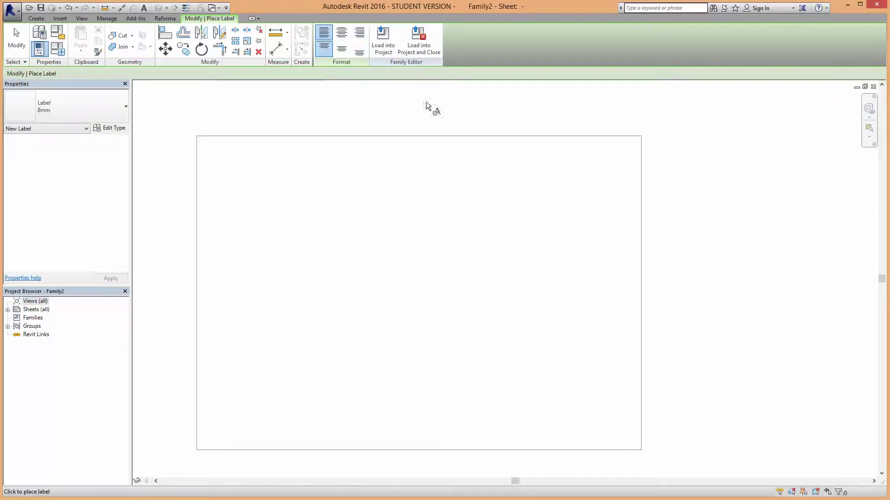
scroll(633, 459, "up", 2)
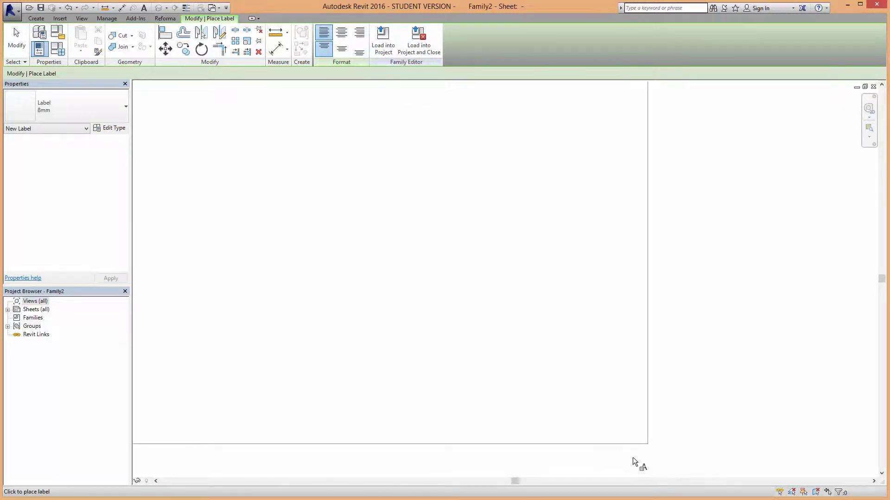
scroll(632, 451, "up", 2)
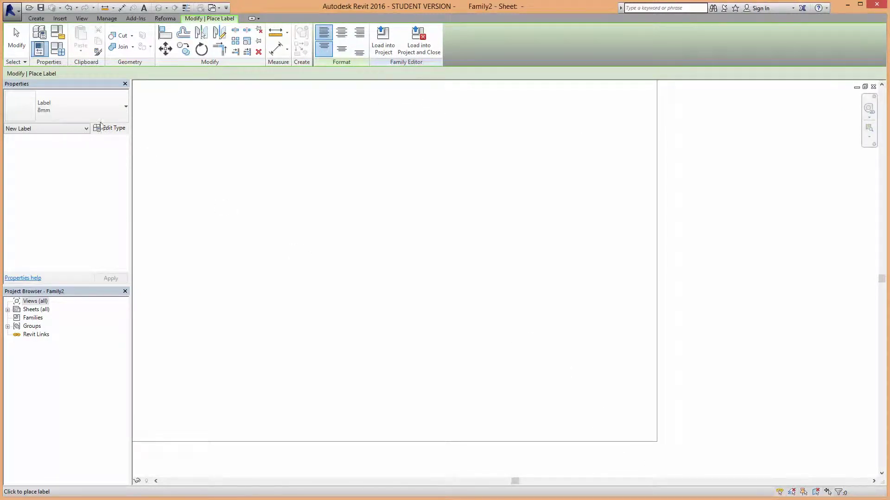
left_click(86, 111)
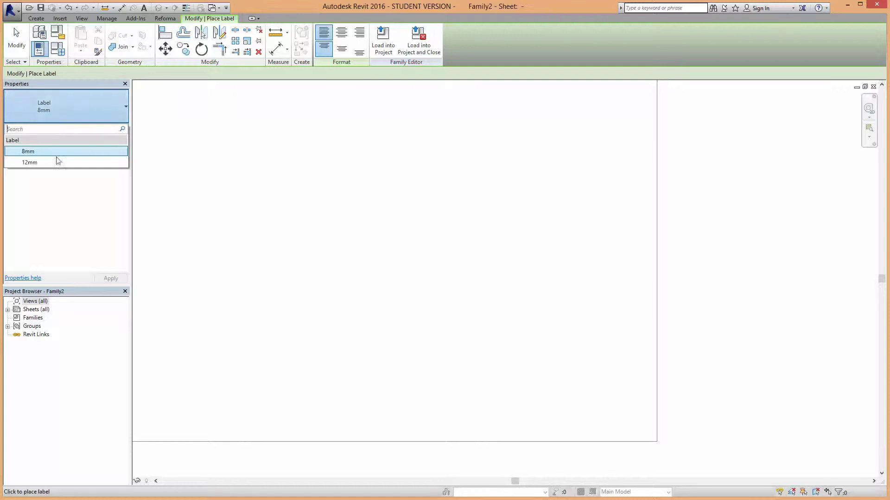
left_click(62, 115)
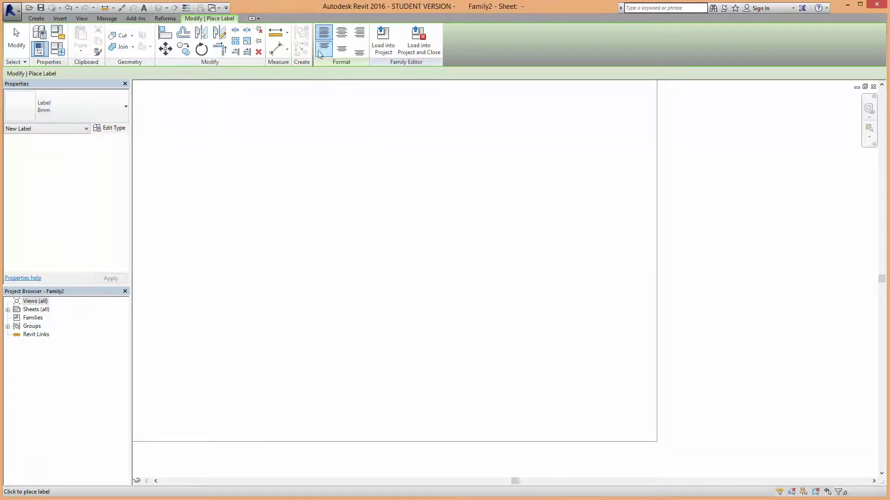
left_click(530, 336)
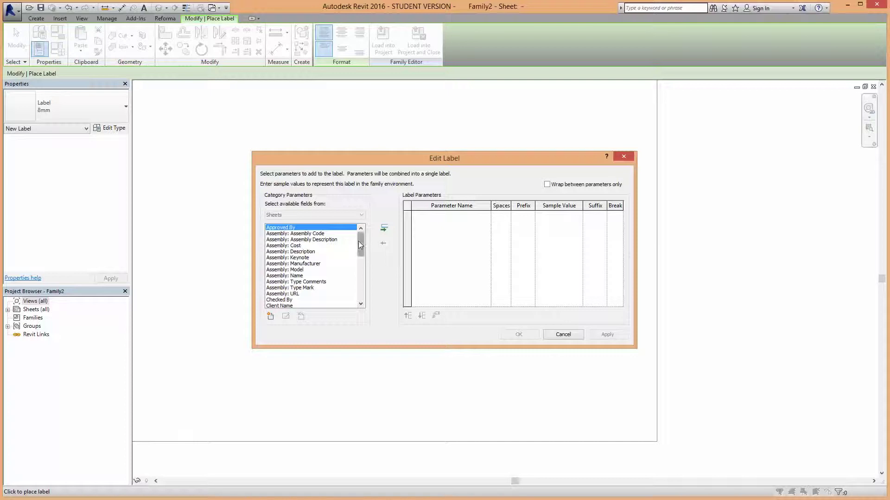
- Review the sheet parameters available for the label, including the revision, project, sheet name, number and issue date fields
left_click_drag(358, 243, 358, 252)
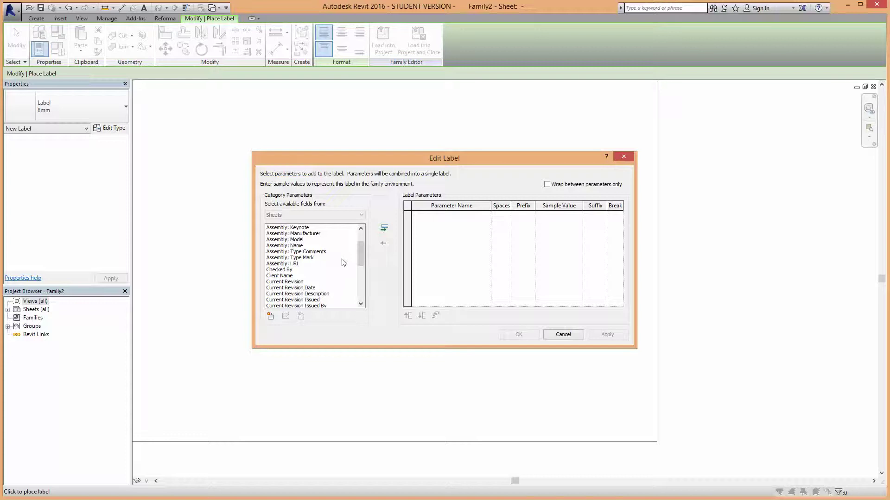
scroll(360, 258, "down", 2)
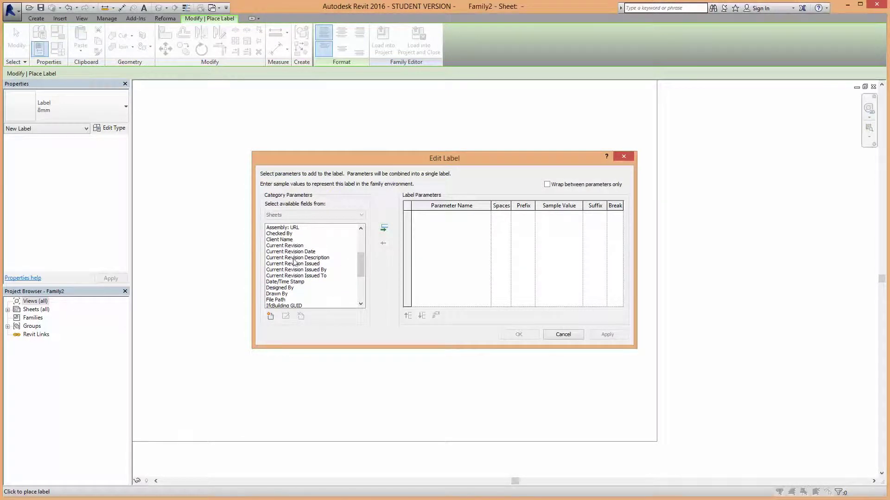
left_click_drag(362, 273, 364, 283)
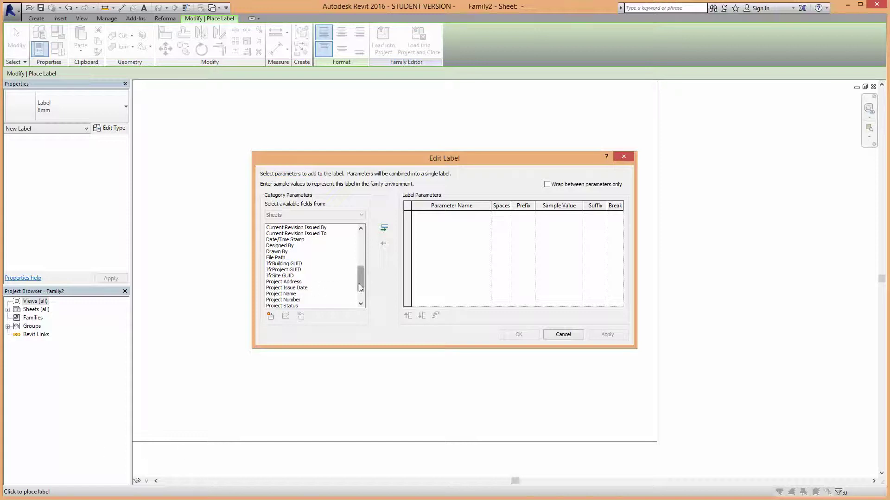
scroll(360, 287, "down", 2)
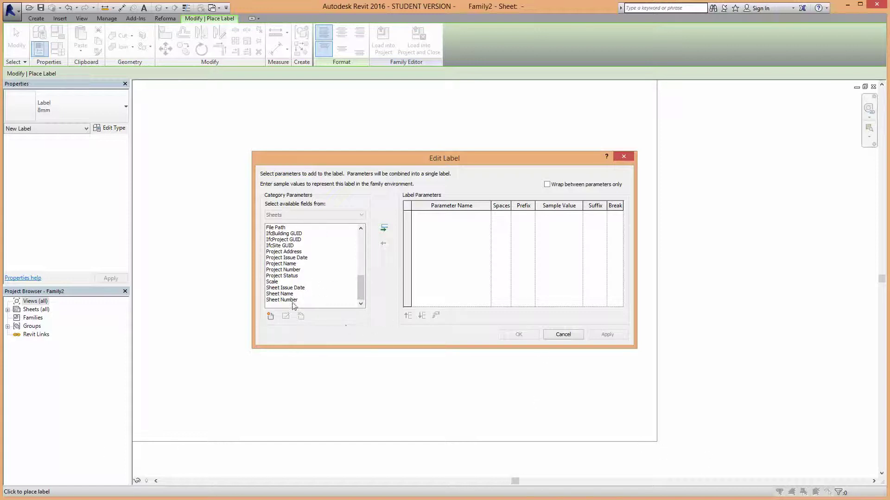
left_click(273, 283)
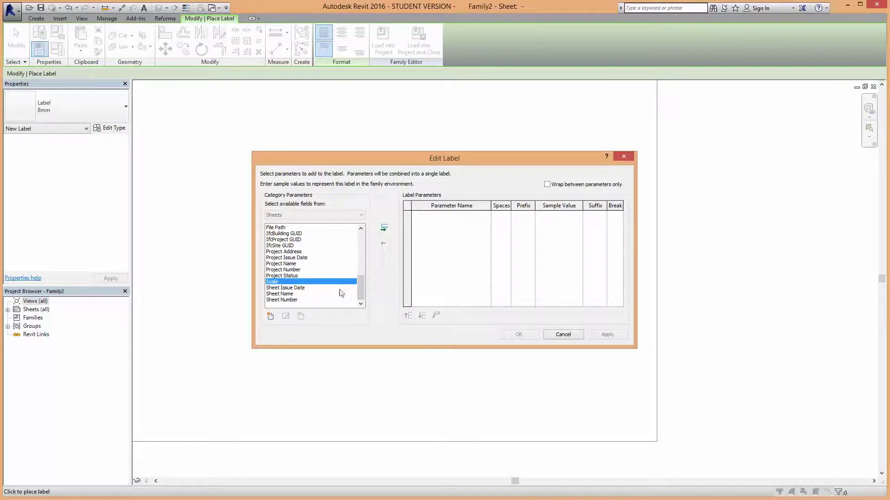
left_click(281, 300)
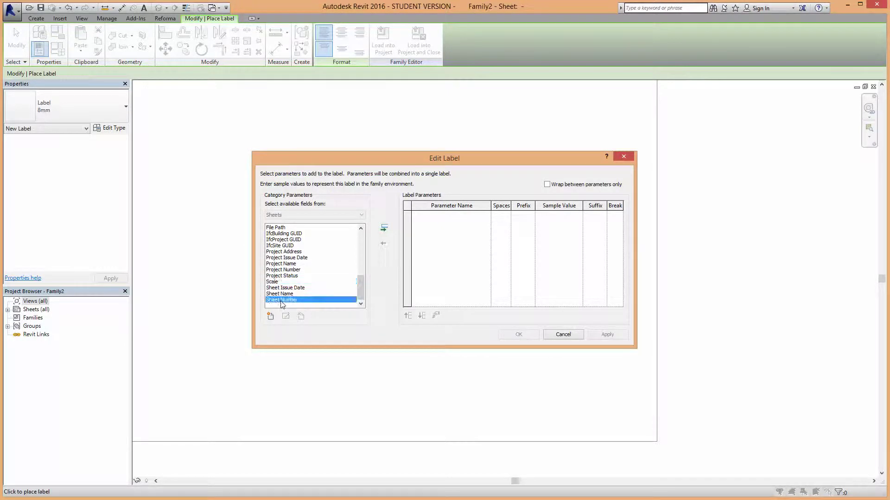
left_click(280, 294)
left_click(278, 288)
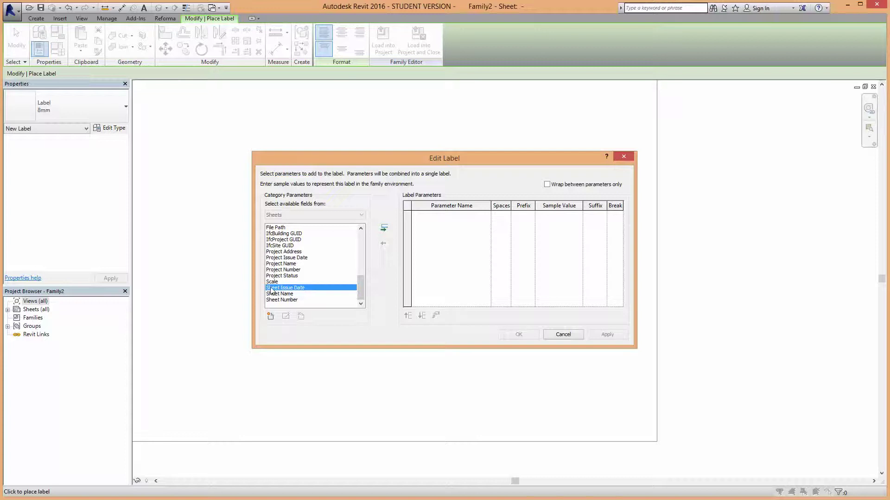
- Add the Scale parameter to the label with the sample value 1:xxx and finish placing the label
left_click(278, 283)
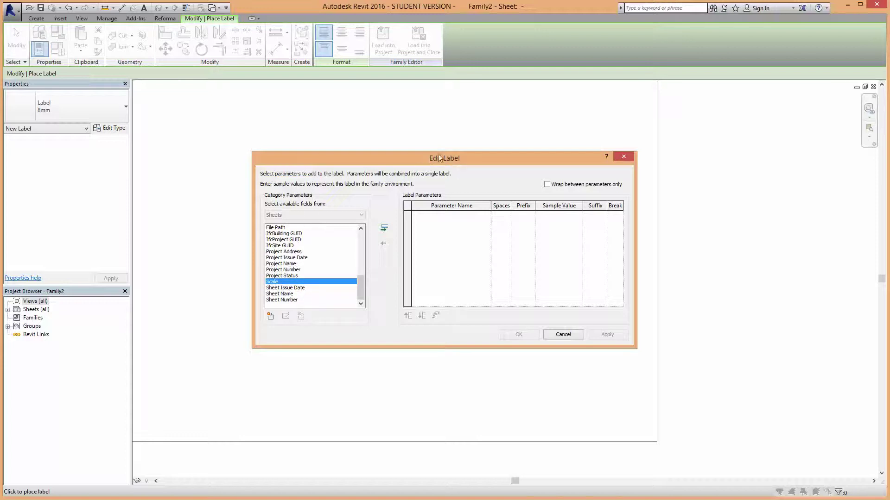
left_click(383, 230)
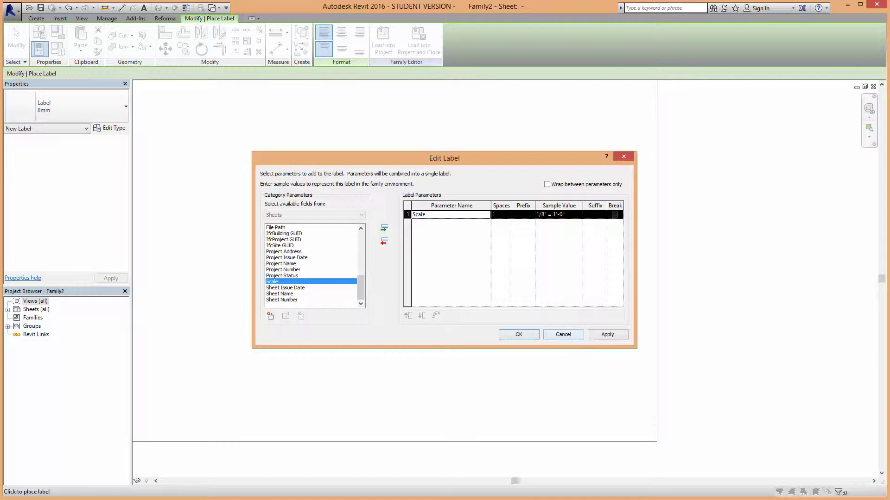
left_click(567, 214)
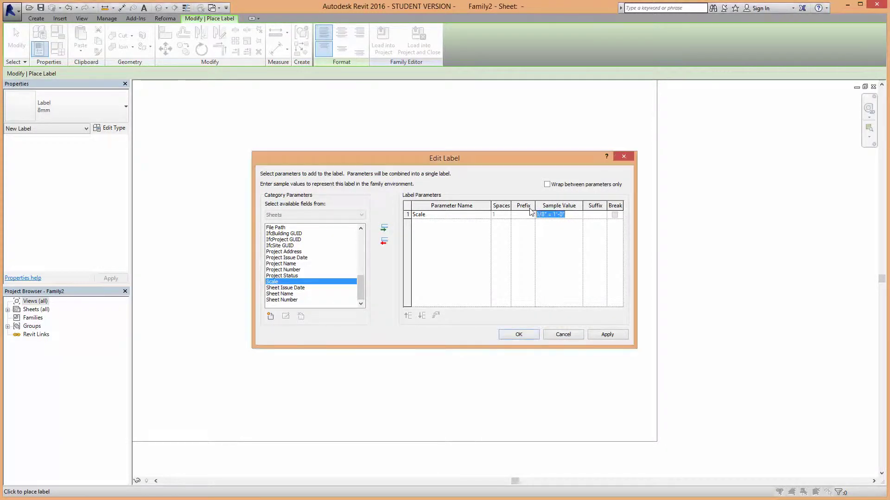
type("1:xxx")
left_click(518, 336)
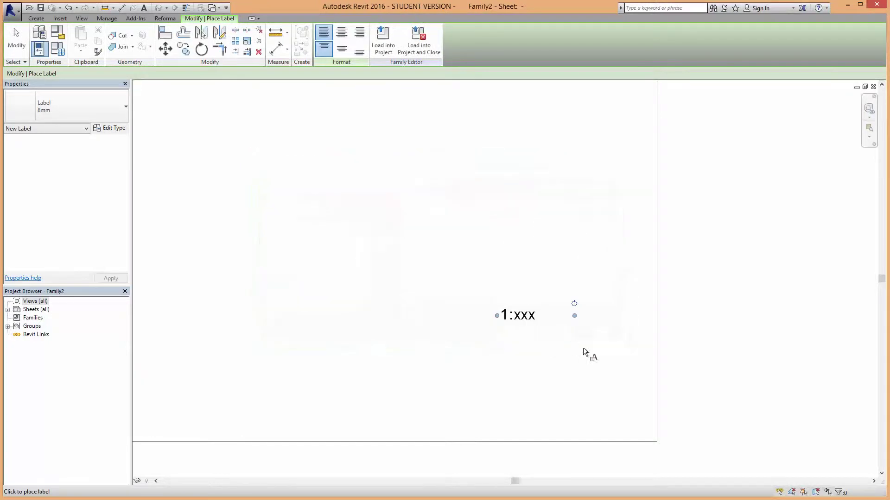
left_click(19, 43)
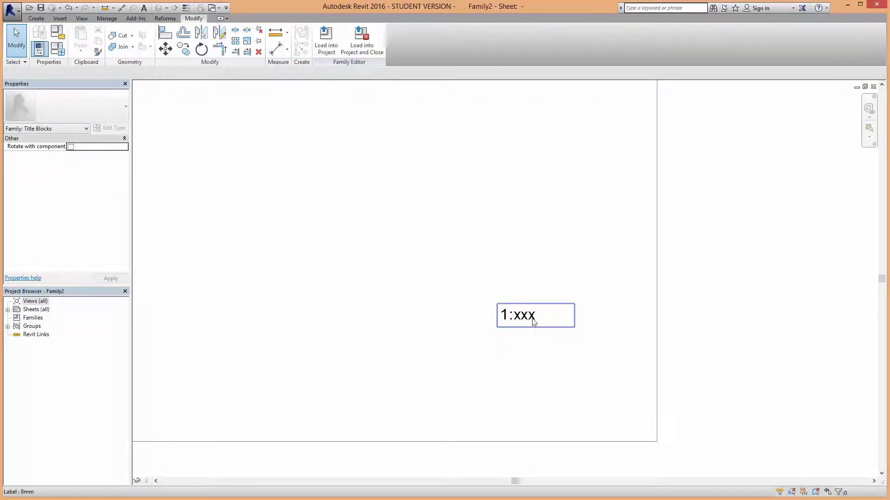
scroll(533, 322, "down", 2)
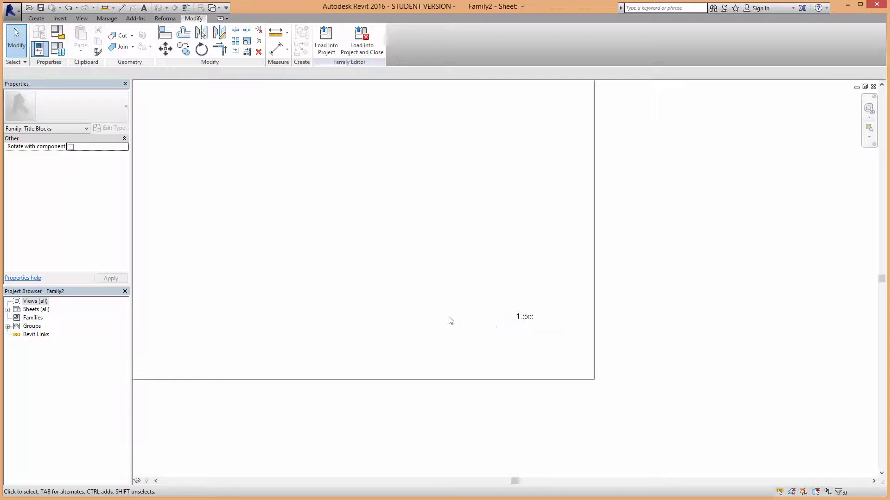
scroll(449, 318, "down", 2)
middle_click_drag(445, 347, 489, 384)
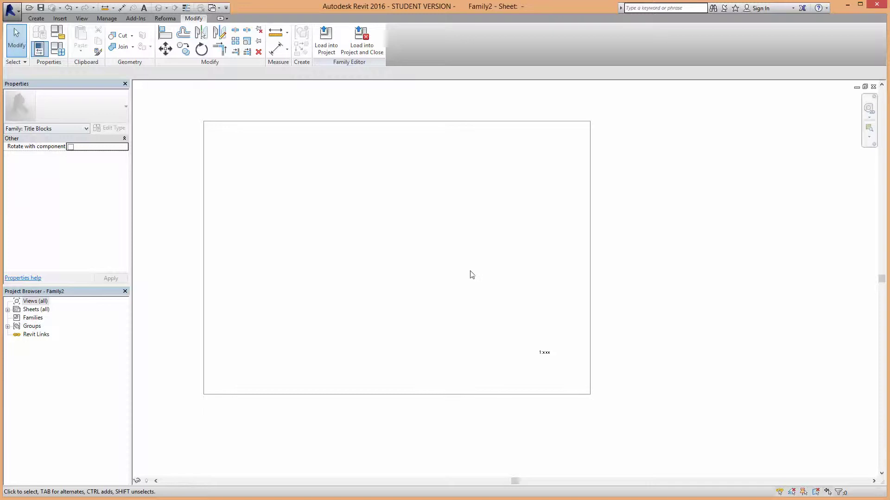
scroll(471, 274, "up", 1)
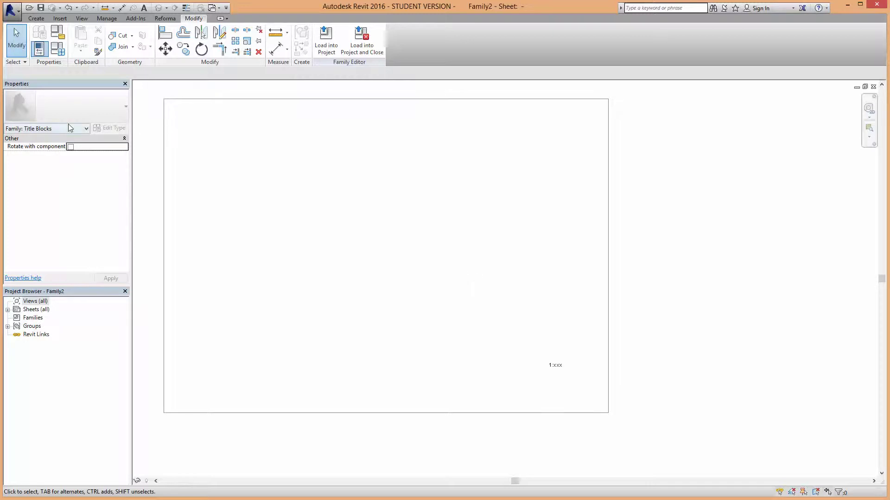
scroll(547, 369, "up", 1)
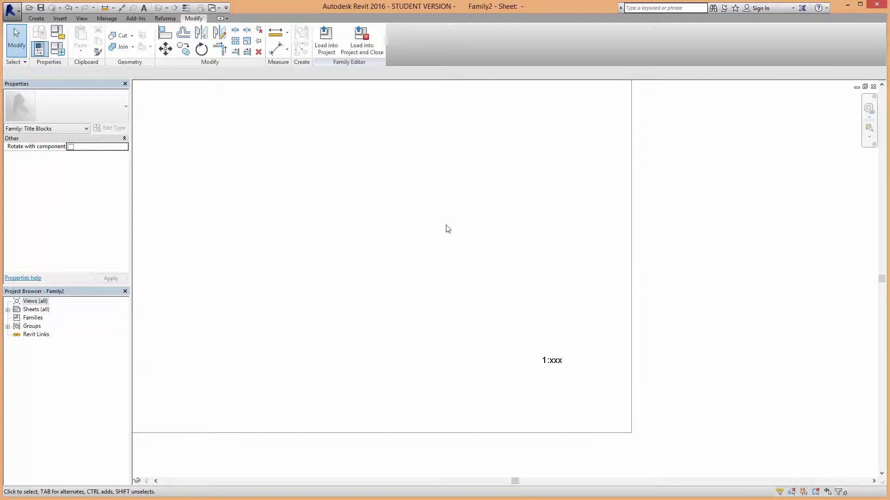
scroll(447, 230, "down", 2)
scroll(554, 334, "up", 1)
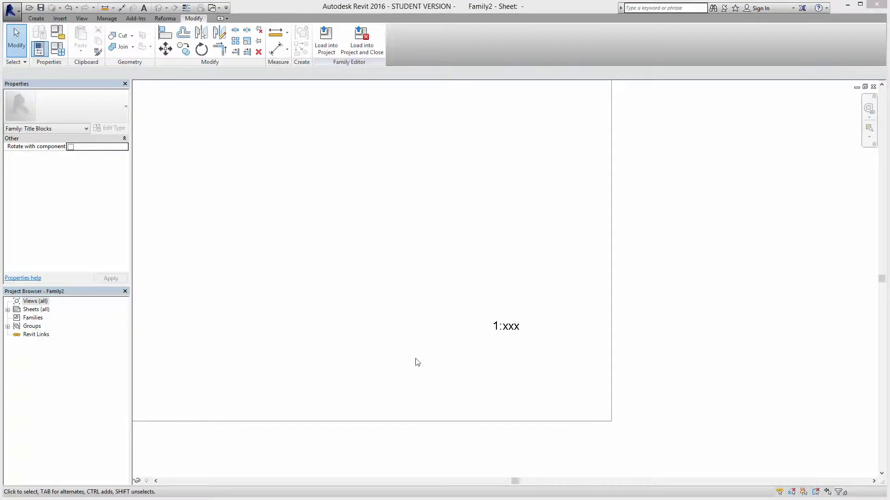
- Place a fixed 8mm text note reading "Texti" just above the 1:xxx scale label
left_click(510, 331)
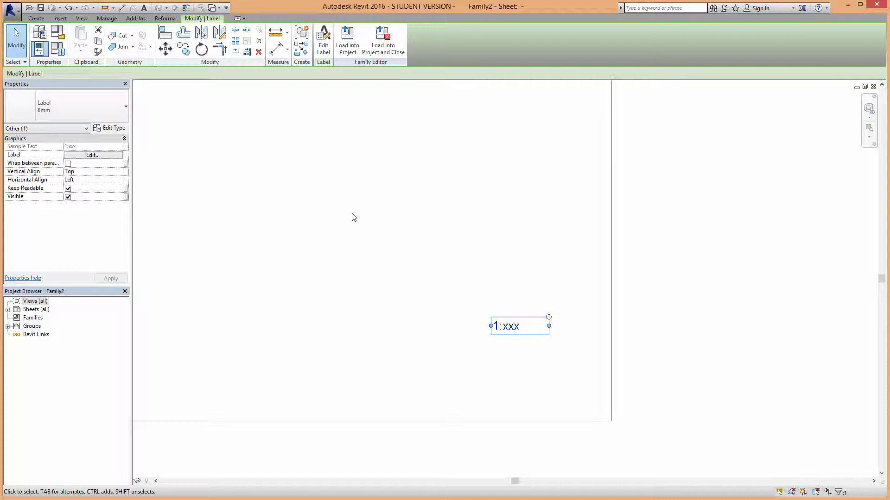
left_click(37, 19)
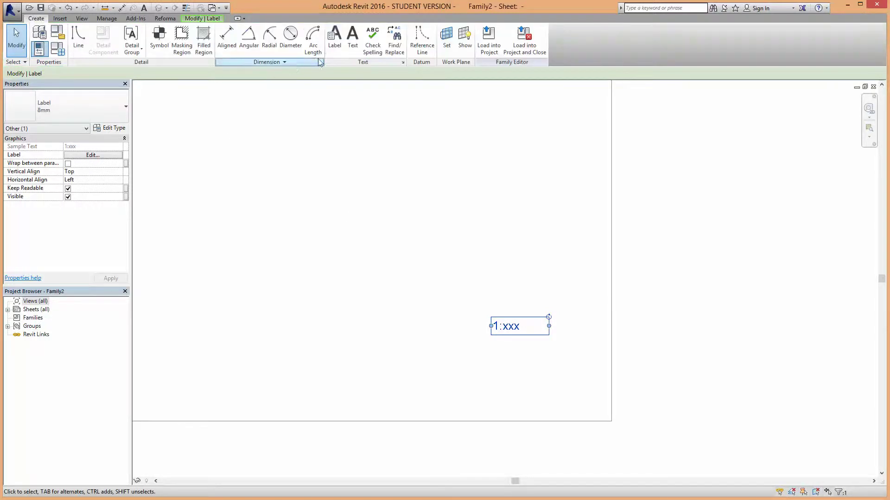
left_click(352, 44)
left_click(466, 279)
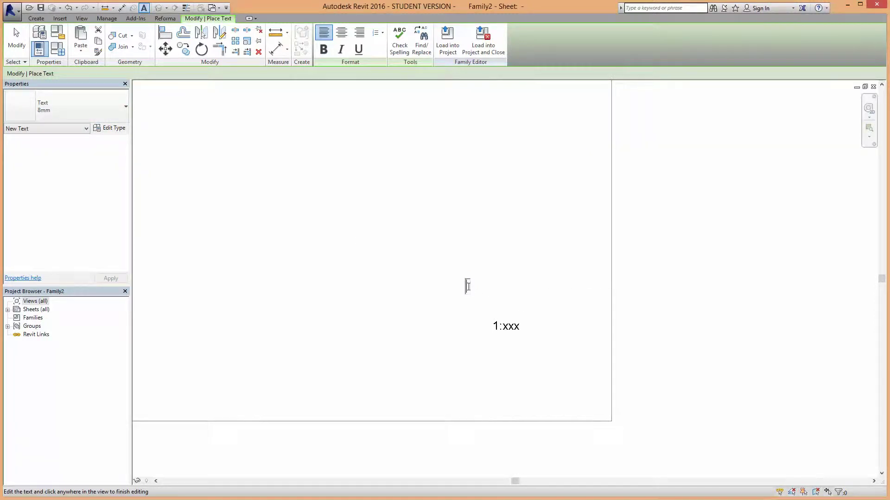
type("Texti")
left_click(17, 42)
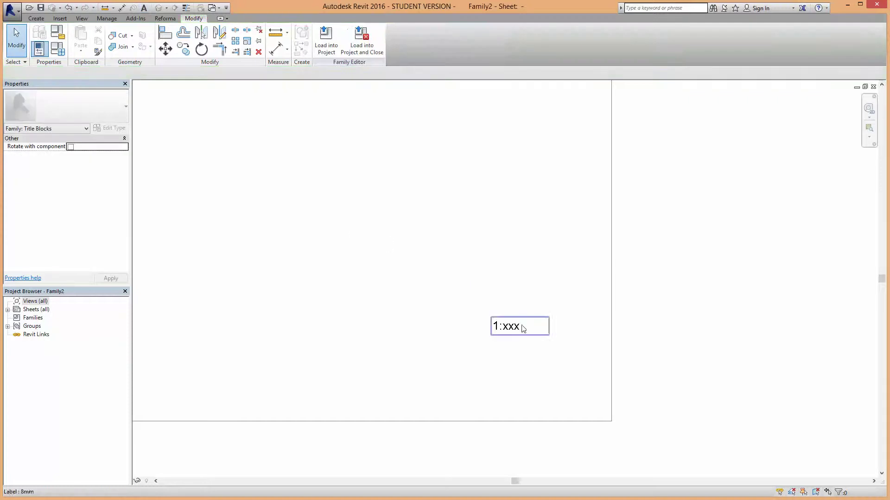
- Place a second 8mm text note reading "Texti" a little higher on the sheet than the first one
left_click(36, 18)
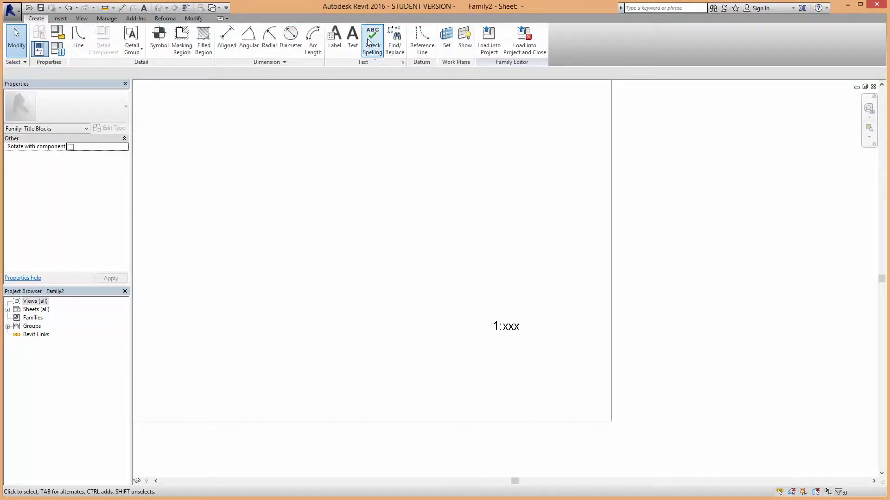
left_click(352, 37)
left_click(462, 247)
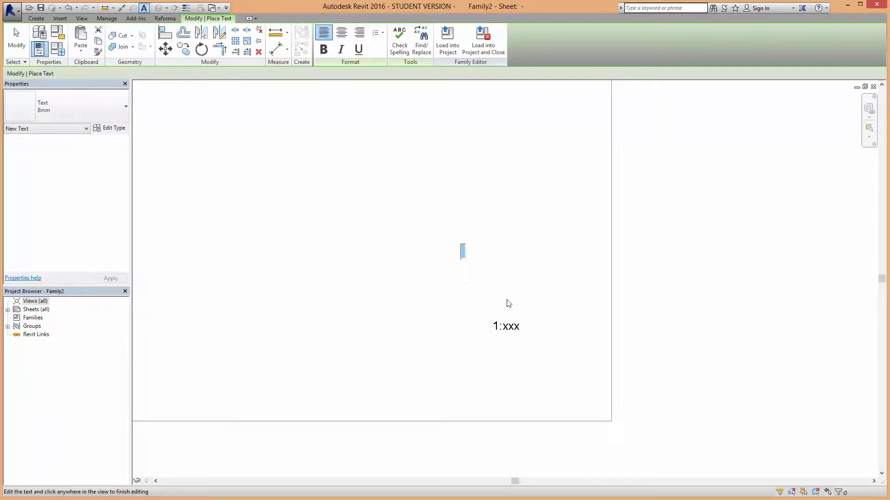
type("Tec")
type("ti")
left_click(14, 43)
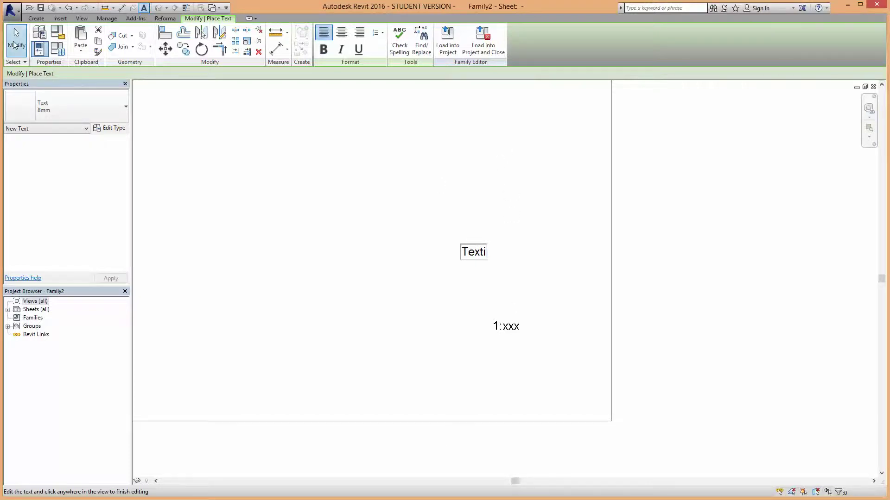
- Move the upper "Texti" note down beside the 1:xxx label, on the same line and to its left
left_click(487, 263)
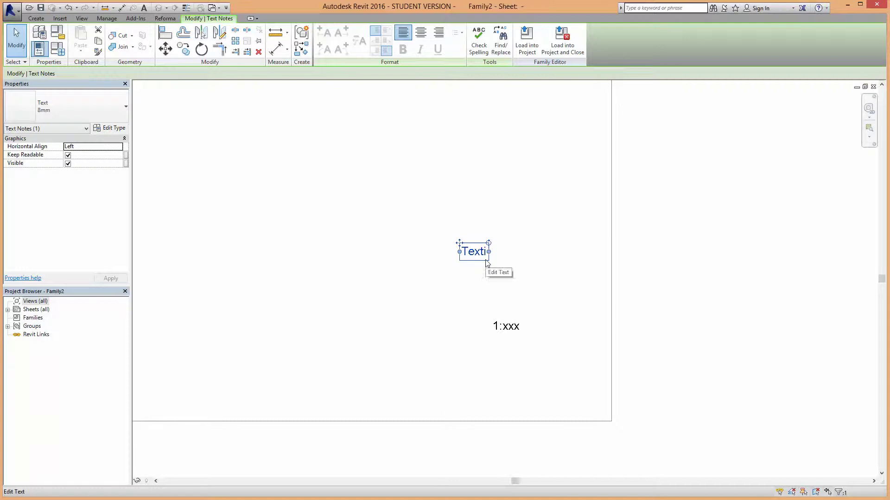
left_click(506, 299)
left_click_drag(460, 243, 428, 320)
left_click(457, 254)
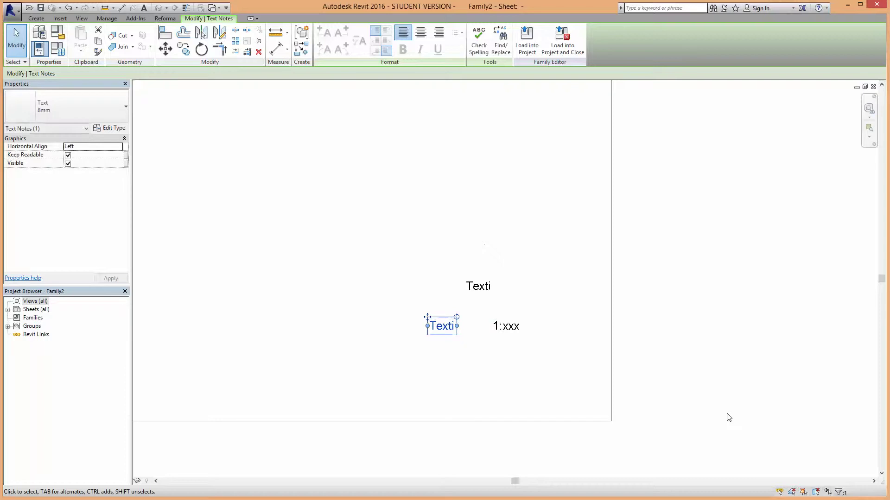
- Delete the upper "Texti" note and check which text types are available for the remaining note beside the 1:xxx label
left_click(507, 402)
left_click(478, 286)
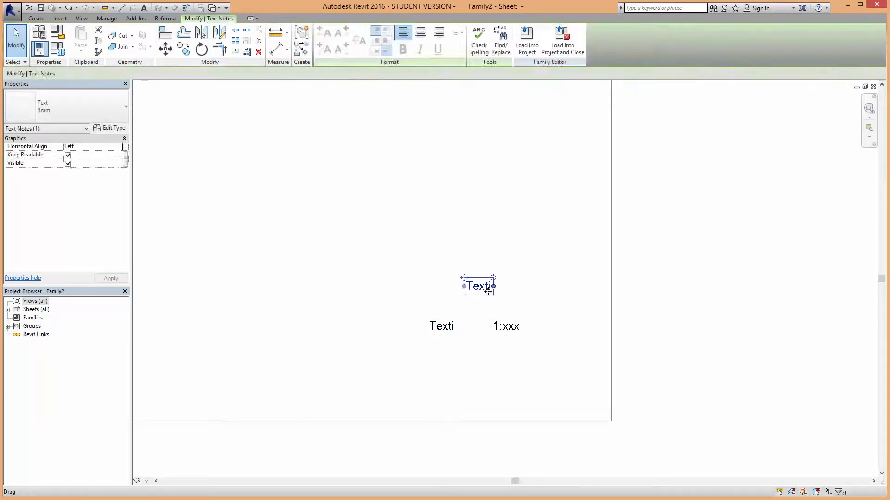
key("Delete")
left_click(441, 326)
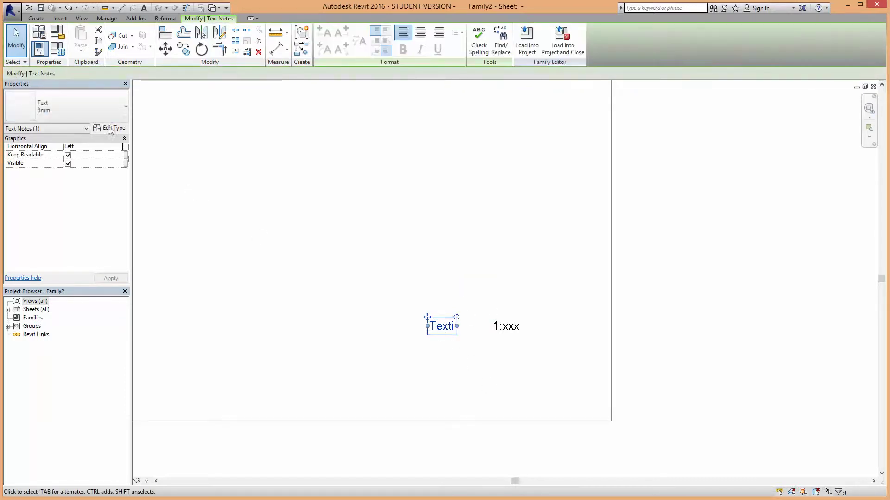
left_click(72, 110)
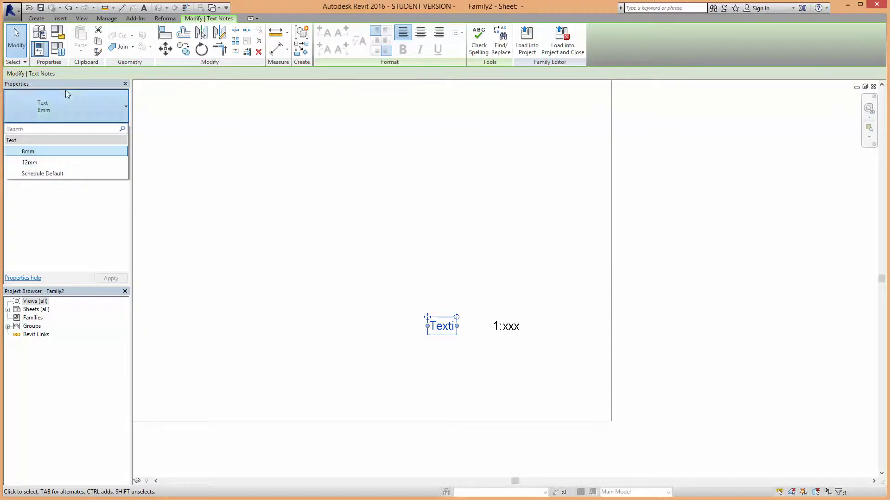
left_click(59, 113)
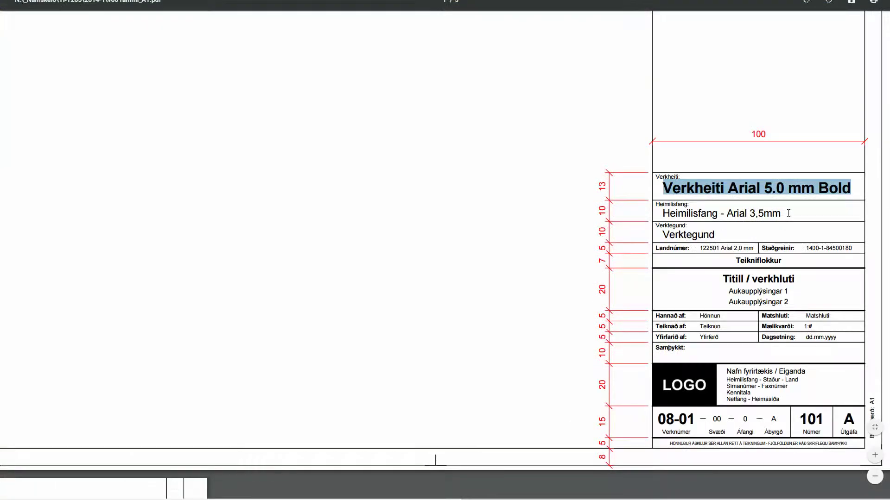
- Examine the text heights and bold styling of the fixed captions and field values in the PDF title block
left_click(788, 213)
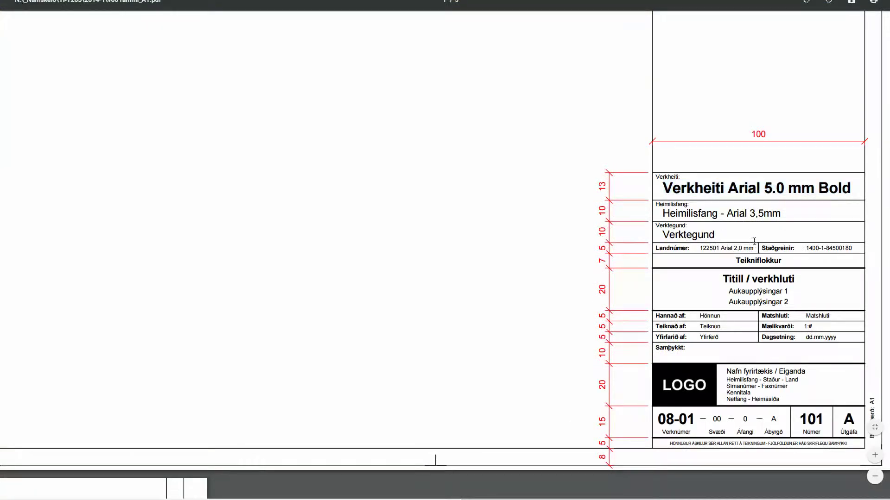
left_click_drag(755, 249, 743, 249)
left_click_drag(682, 179, 658, 179)
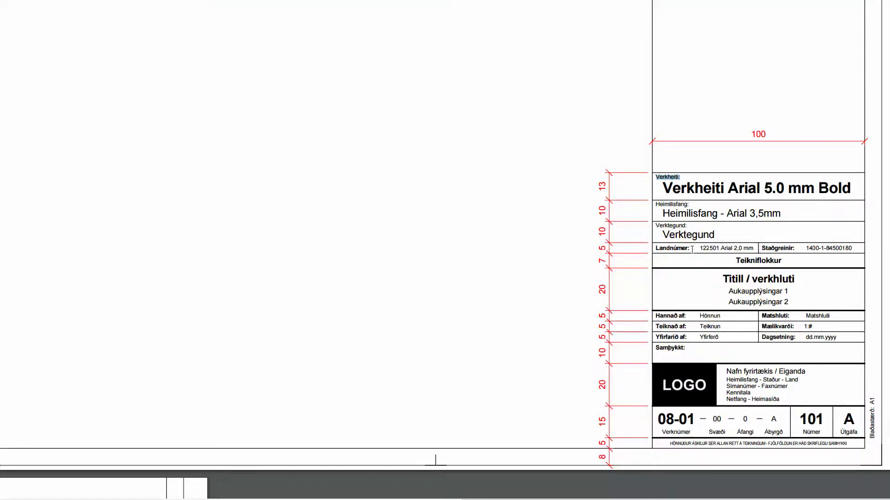
left_click_drag(692, 250, 660, 249)
left_click(720, 267)
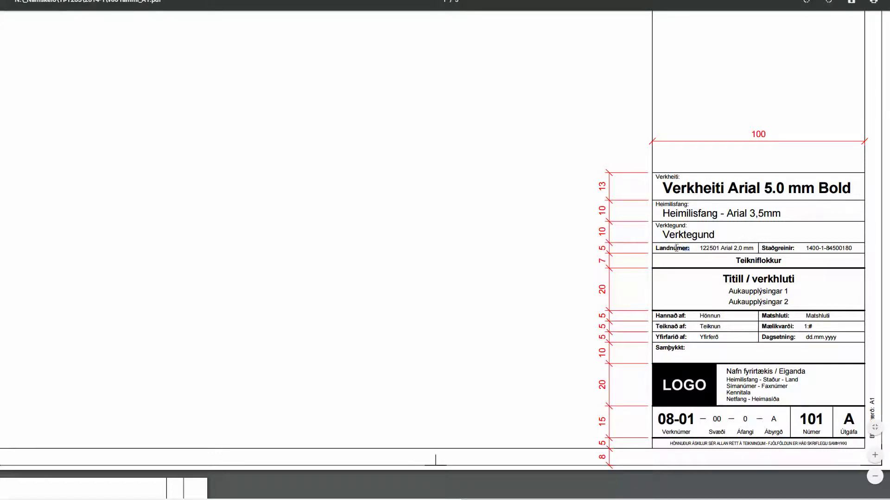
left_click_drag(677, 248, 658, 247)
left_click(711, 277)
left_click_drag(681, 177, 653, 178)
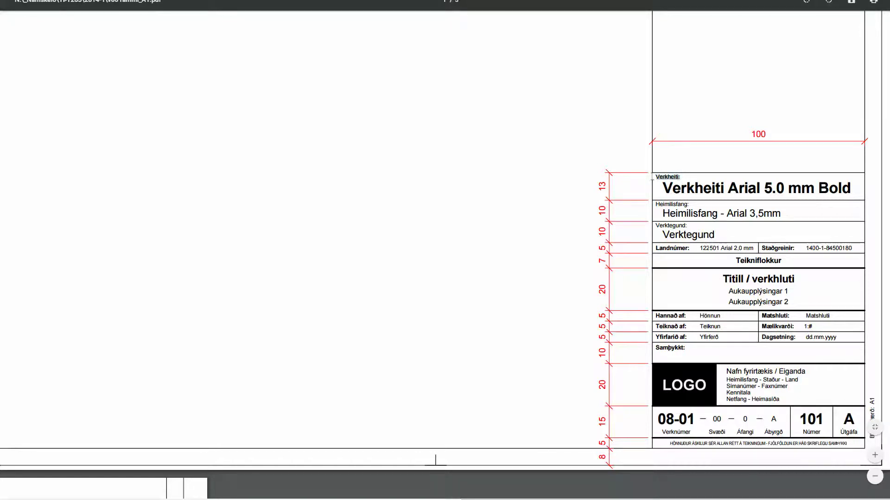
left_click(511, 259)
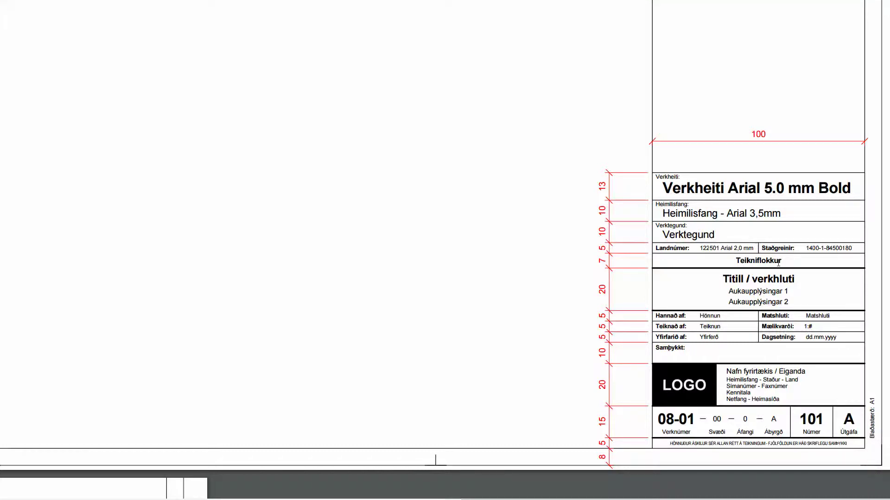
left_click_drag(779, 263, 739, 260)
left_click(721, 288)
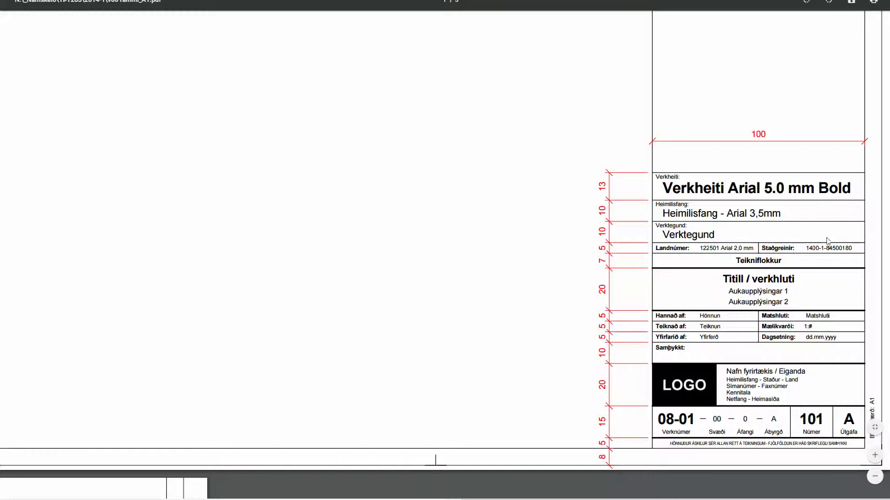
- Back in Revit, duplicate the selected note's 8mm text type under the name "2mm Bold"
key("alt+Tab")
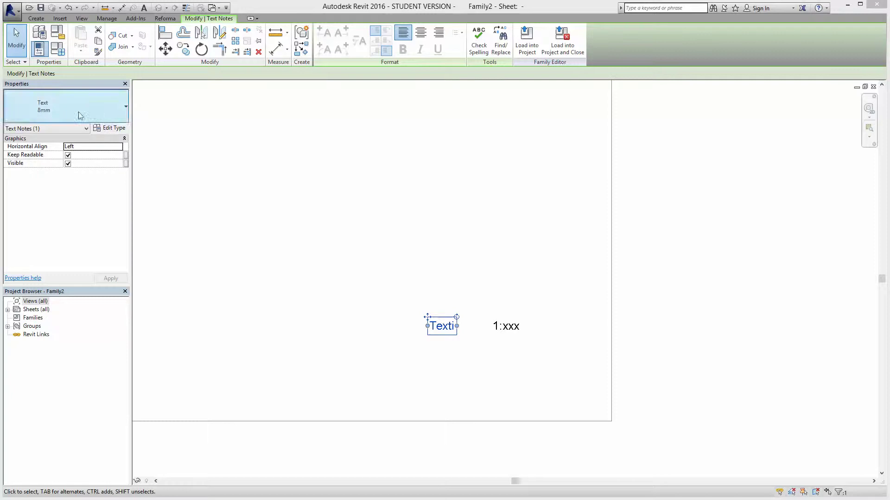
left_click(113, 129)
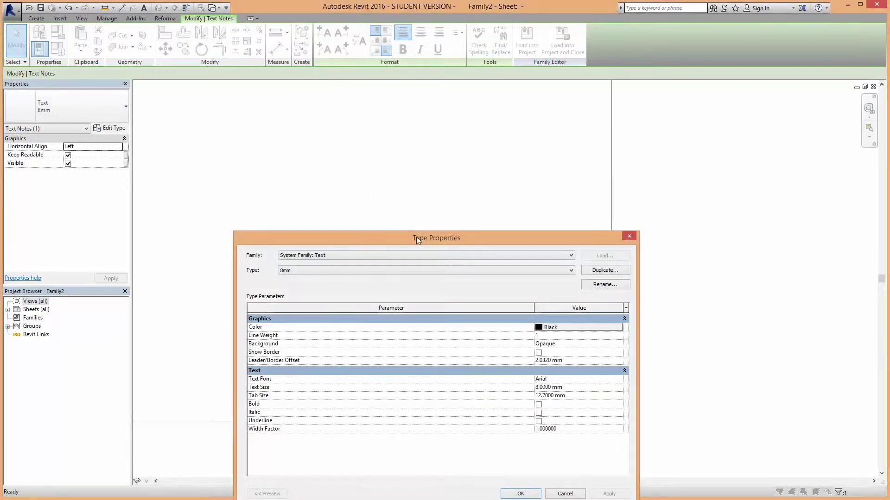
left_click_drag(416, 237, 394, 138)
left_click(313, 159)
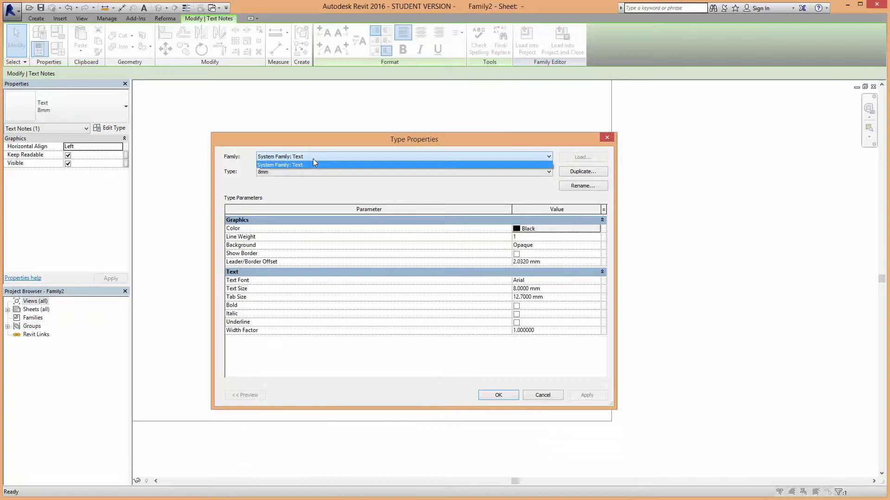
left_click(313, 159)
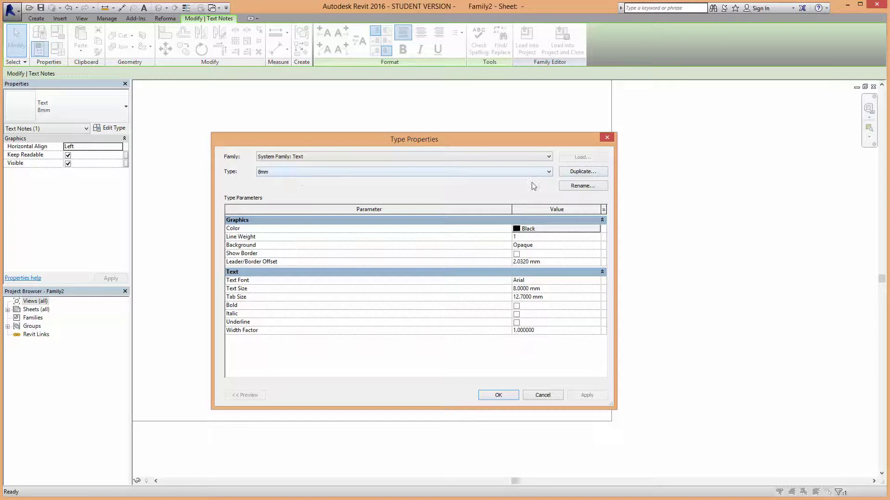
left_click(583, 172)
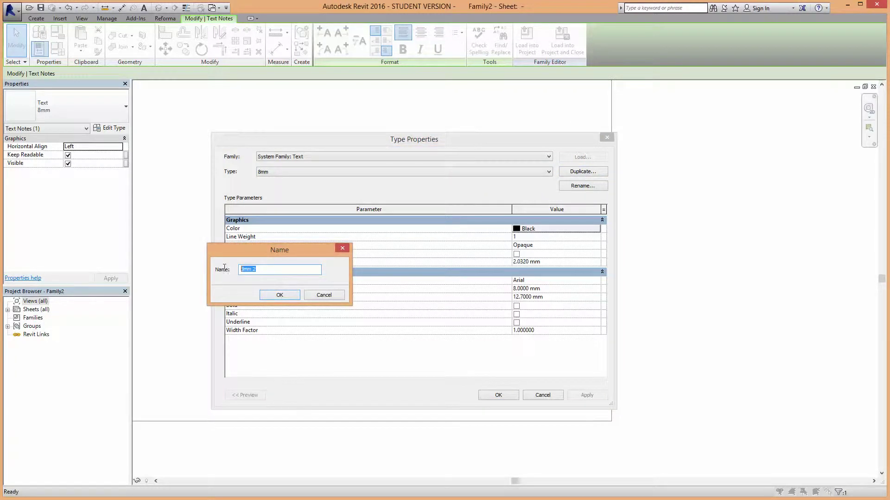
type("2mm Bold")
left_click(282, 296)
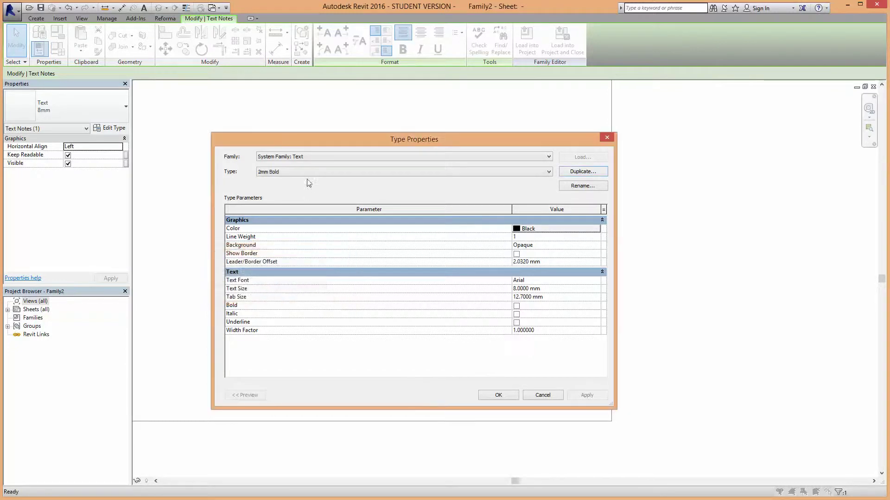
left_click(316, 173)
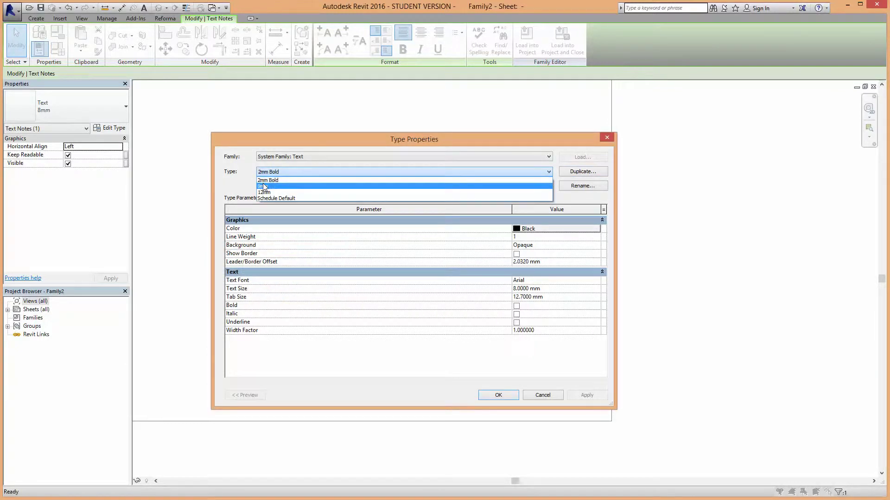
left_click(278, 175)
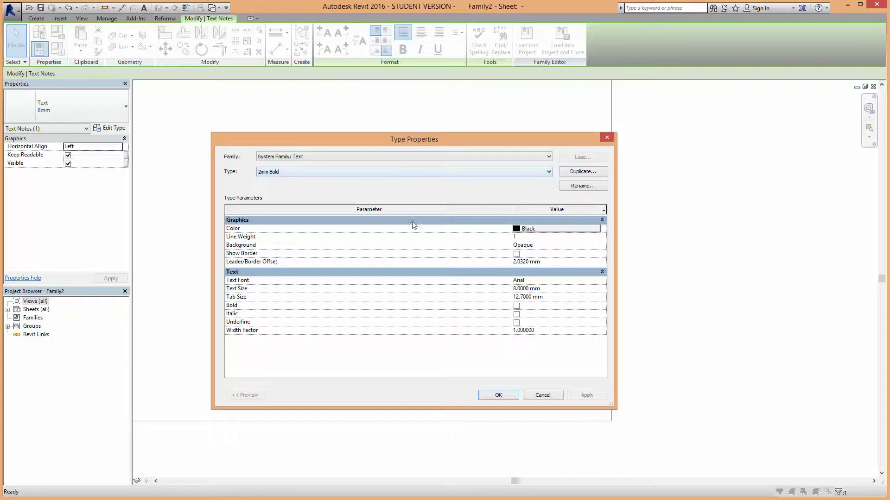
- Set the 2mm Bold type's text size to 2 mm and turn on bold
left_click(544, 290)
left_click_drag(545, 289, 449, 282)
type("2")
key("Tab")
left_click(516, 307)
- Keep the 2mm Bold type's background Opaque and accept the type properties for the "Texti" note
left_click(593, 245)
left_click(596, 246)
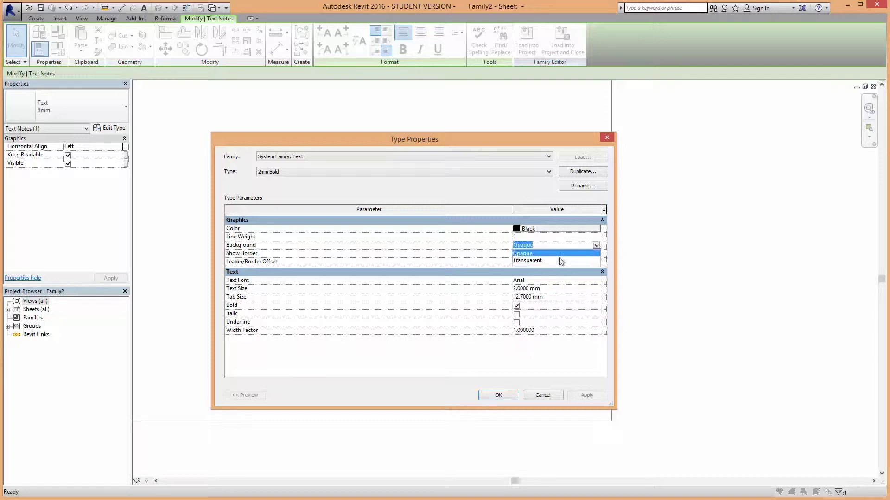
left_click(530, 254)
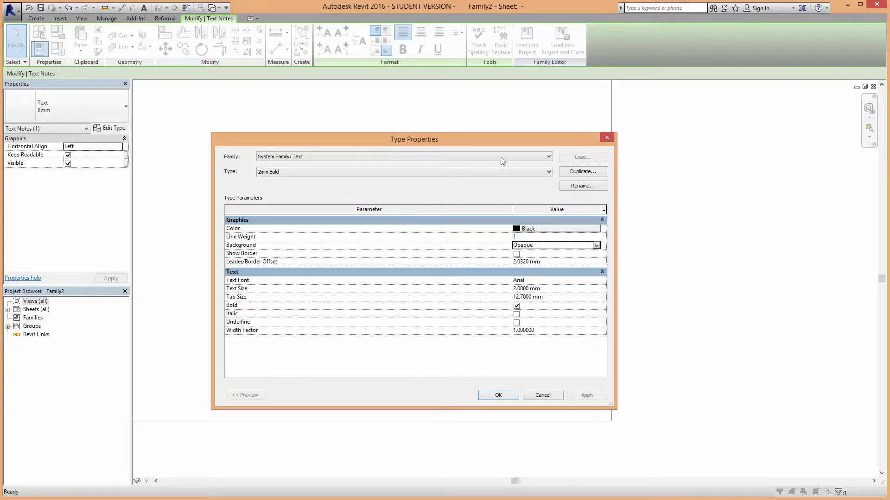
left_click_drag(506, 143, 600, 137)
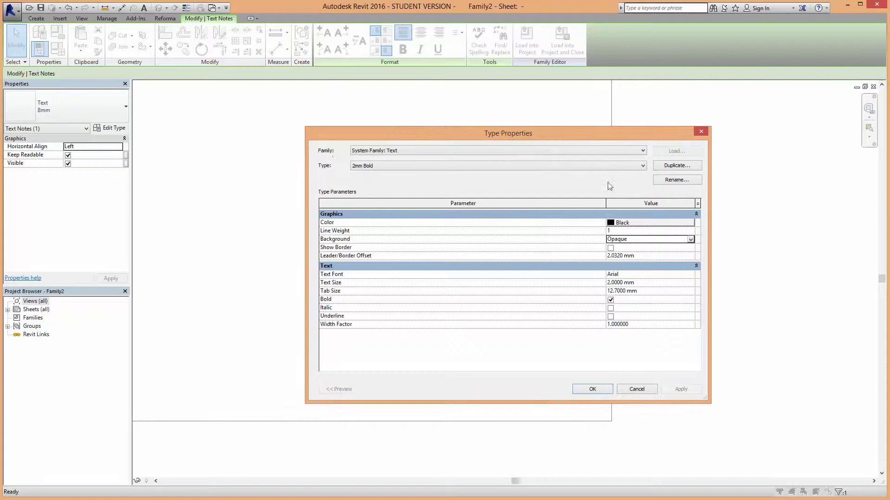
left_click(691, 239)
left_click(692, 240)
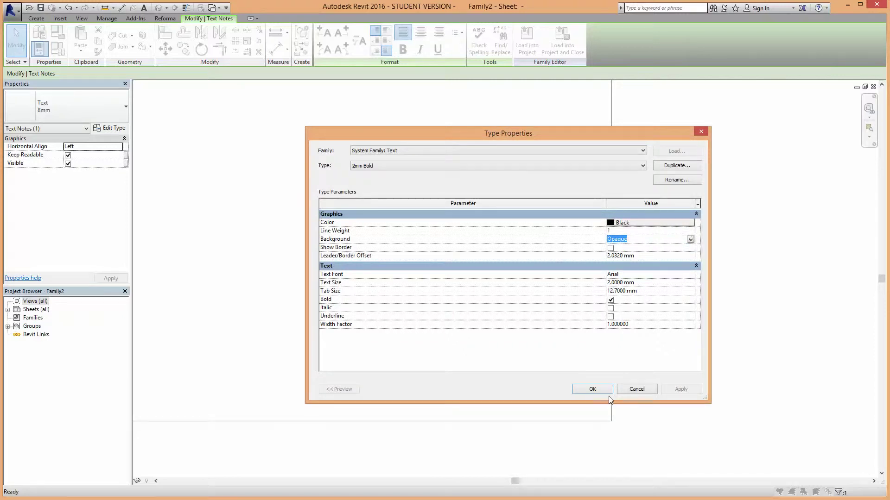
left_click(595, 388)
- Move the "Texti" note on top of the xxx characters of the 1:xxx scale label
scroll(461, 340, "up", 5)
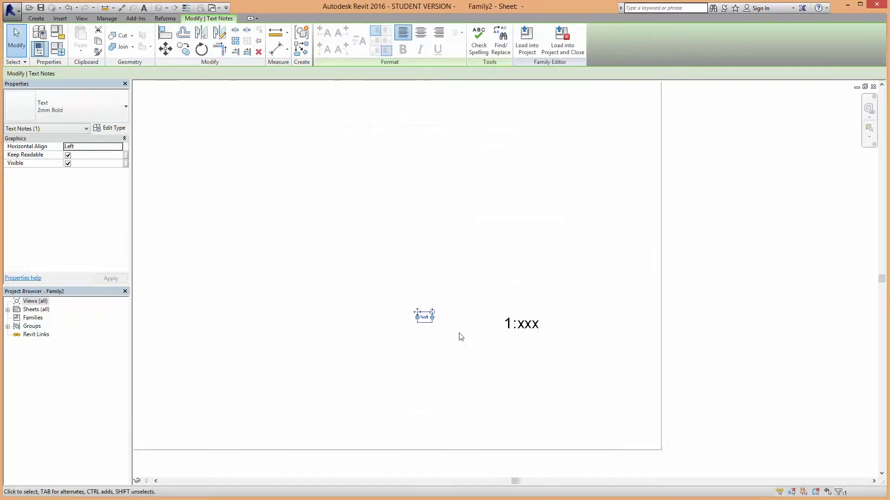
left_click(406, 286)
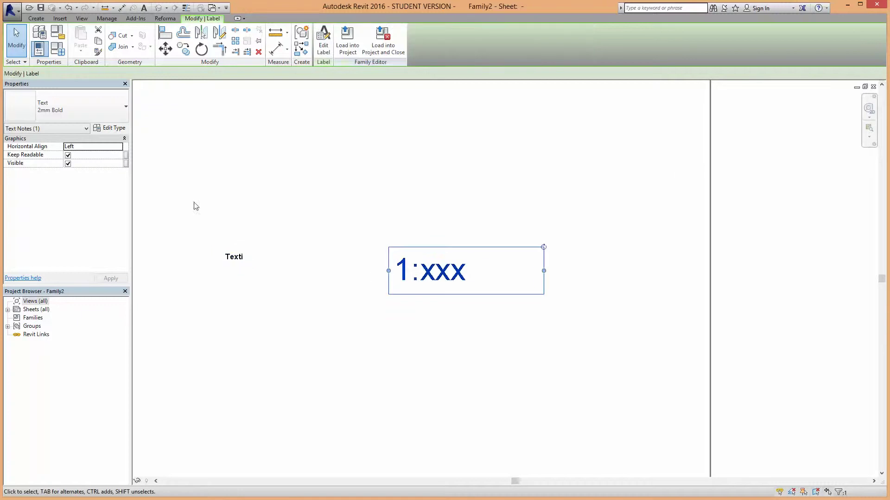
key("Escape")
left_click(235, 257)
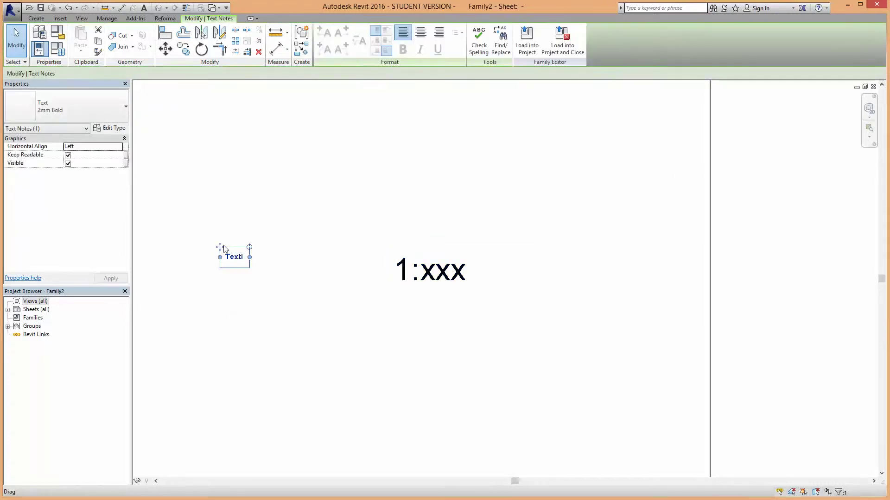
left_click_drag(220, 247, 433, 260)
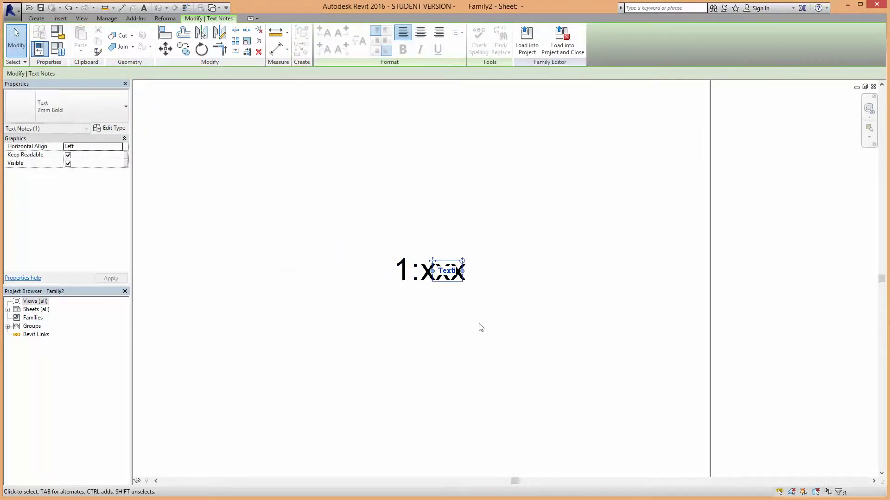
- Apply a Transparent background to the 2mm Bold text type while its note overlaps the scale label
scroll(443, 276, "up", 5)
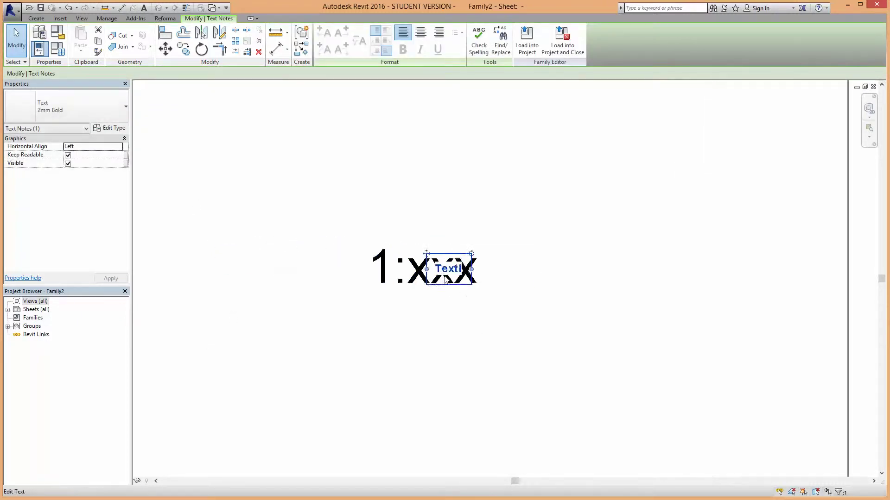
left_click(111, 128)
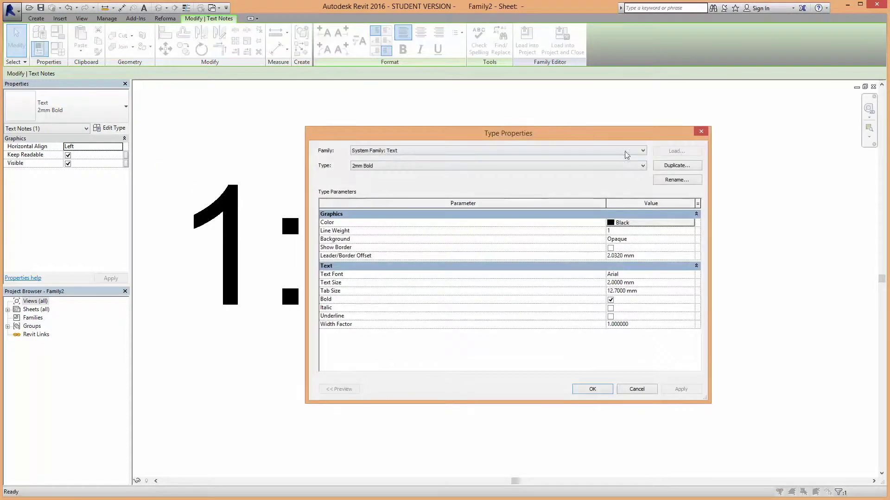
left_click_drag(616, 133, 793, 67)
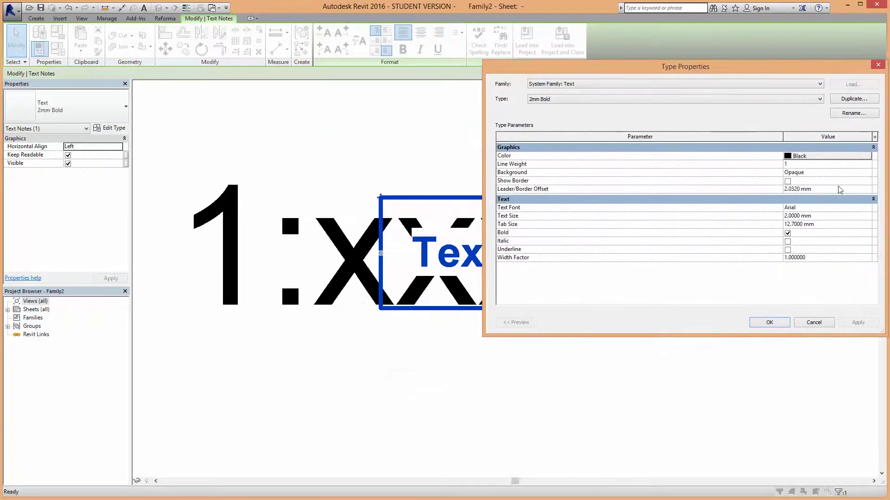
left_click(849, 174)
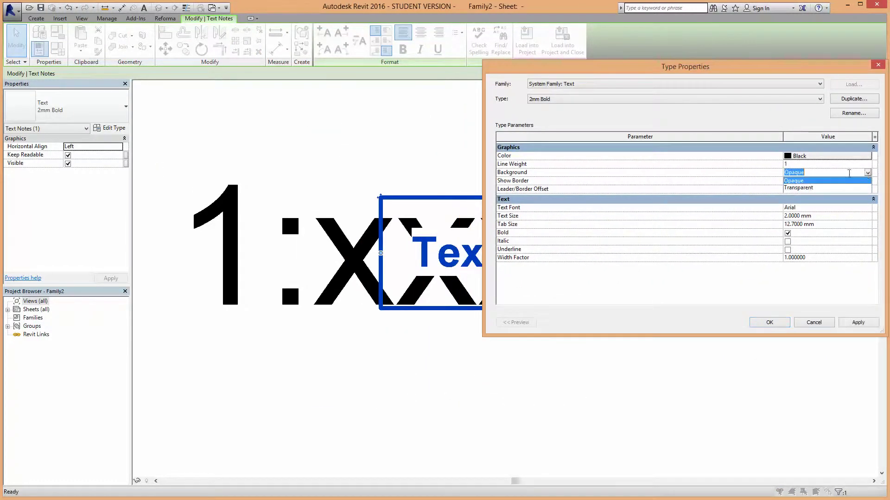
left_click(811, 189)
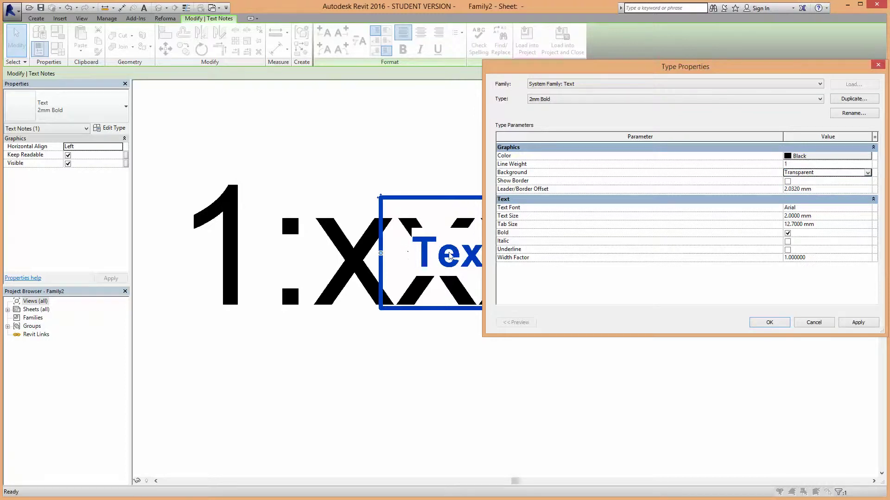
left_click(858, 323)
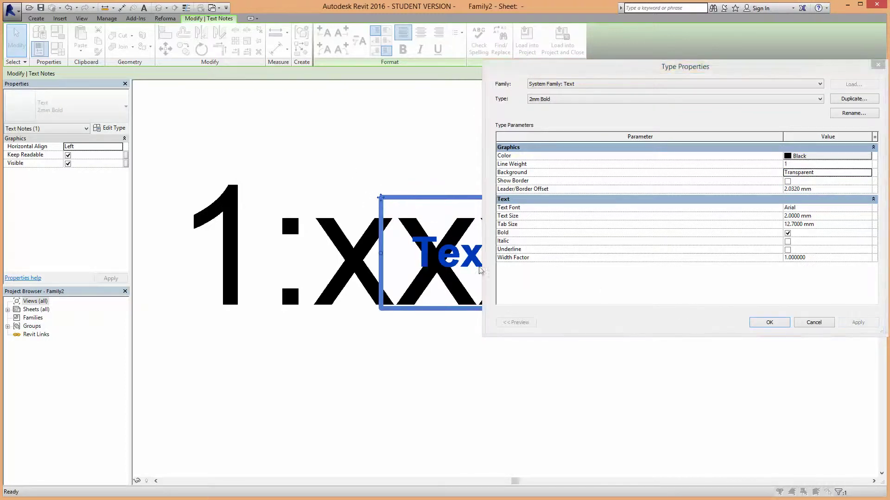
- Return the 2mm Bold text type's background to Opaque and accept the type properties
left_click(867, 173)
left_click(802, 181)
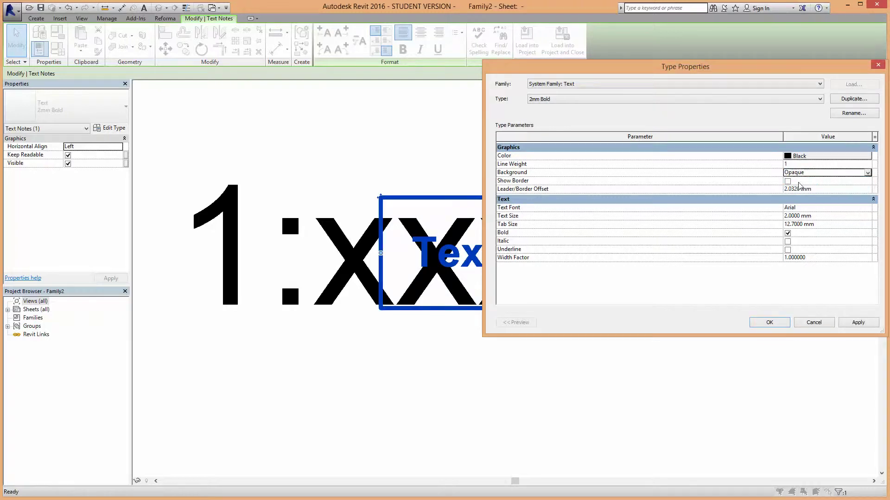
left_click(858, 323)
left_click(769, 323)
- Move the "Texti" note off the scale label to a free spot just above 1:xxx and deselect it
scroll(434, 393, "down", 2)
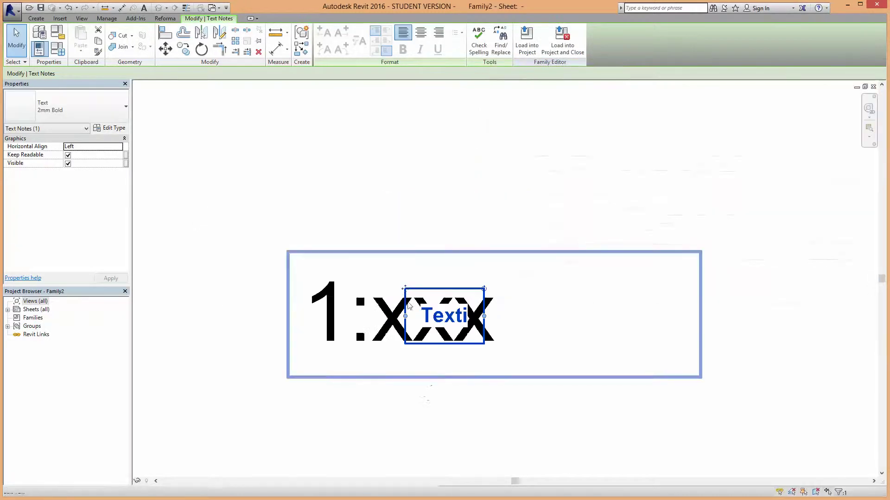
left_click_drag(405, 288, 357, 159)
left_click(286, 179)
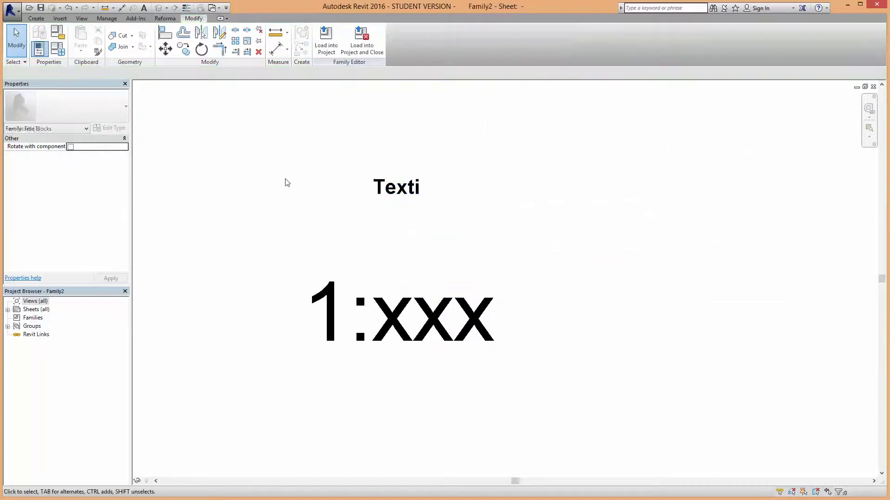
- Duplicate the "Texti" note's 2mm Bold text type under the name 2 mm
middle_click_drag(324, 232, 476, 270)
left_click(574, 232)
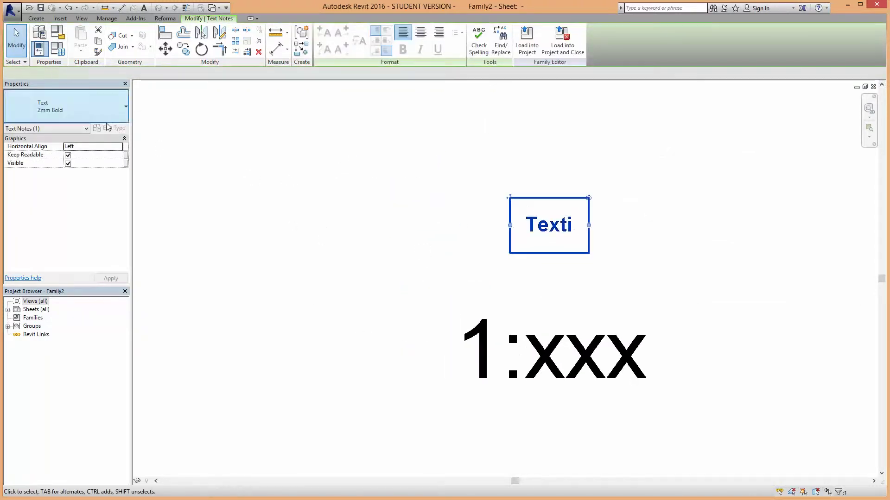
left_click(110, 128)
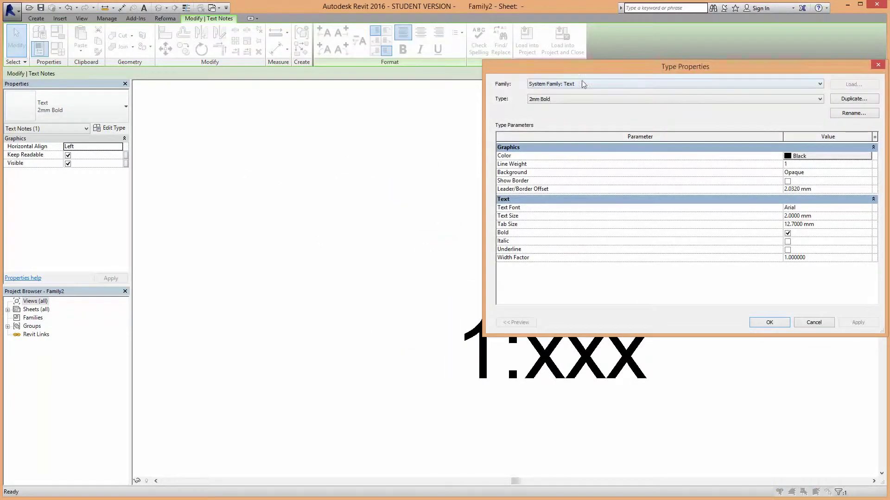
left_click_drag(578, 70, 403, 75)
left_click(681, 104)
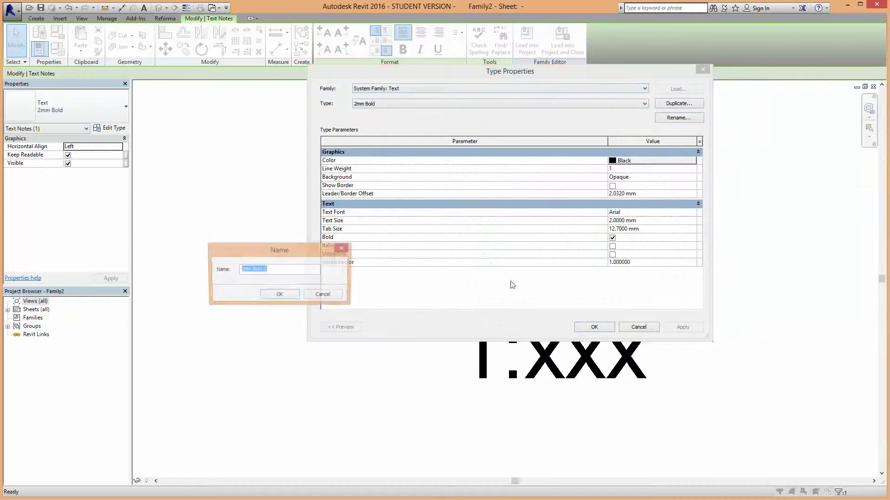
left_click_drag(276, 272, 257, 271)
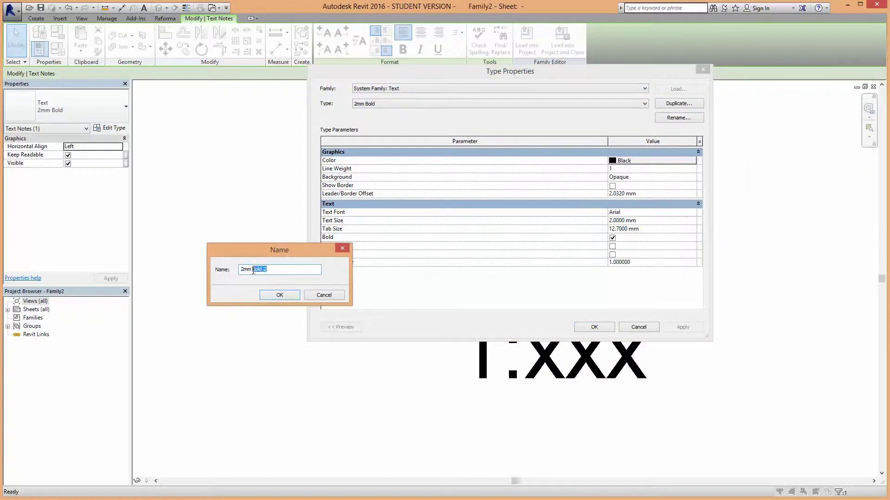
key("BackSpace")
left_click(262, 296)
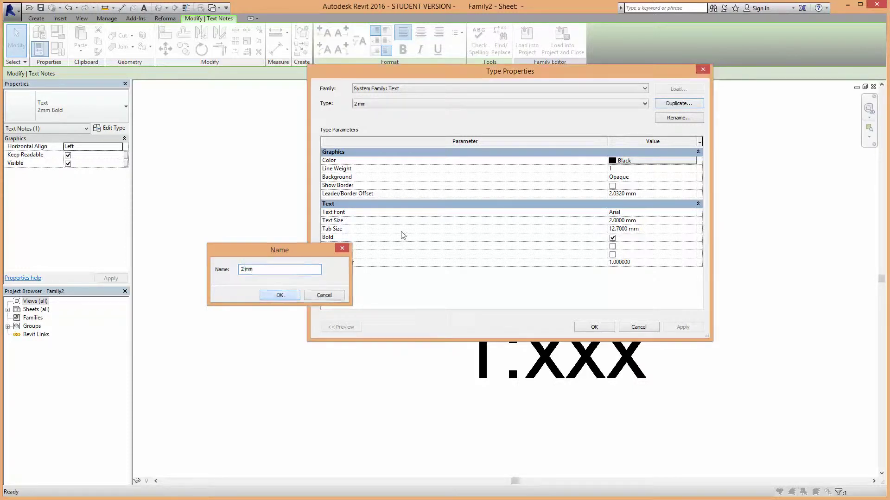
- Turn off Bold for the 2 mm text type, accept the type properties and deselect the note
left_click(612, 237)
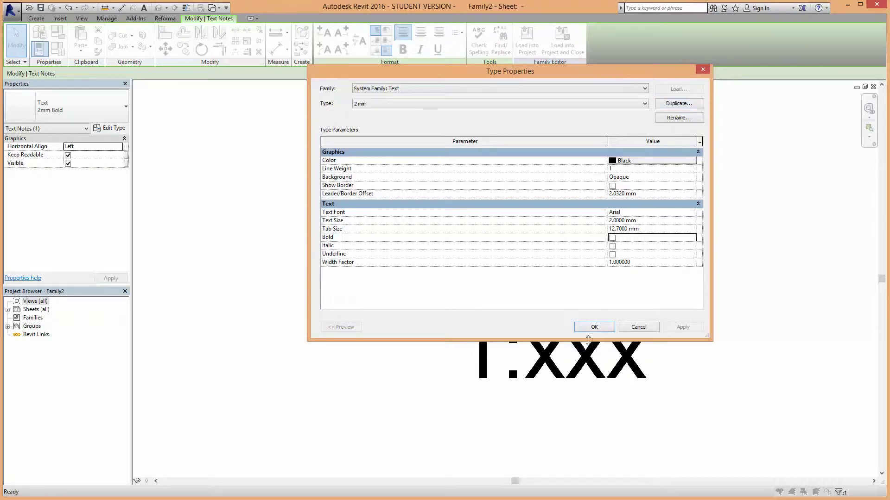
left_click(593, 329)
left_click(662, 225)
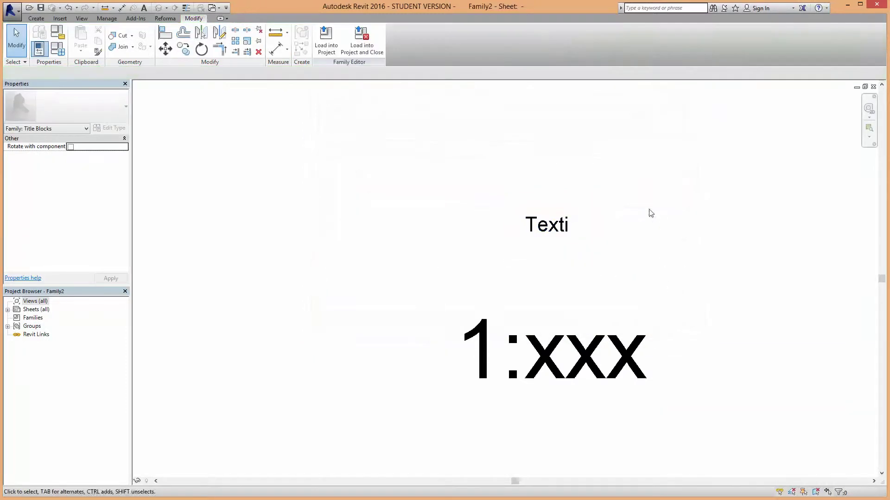
left_click(583, 226)
left_click(371, 215)
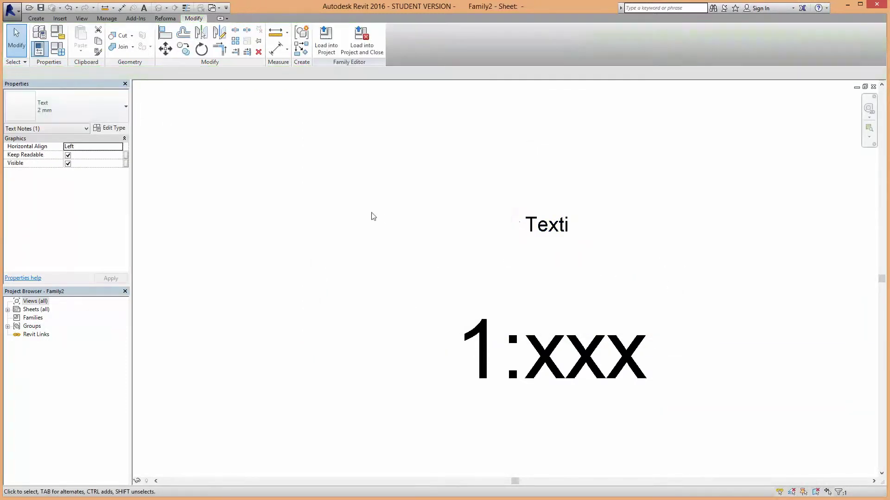
- Switch the "Texti" note back to the 2mm Bold text type and deselect it
left_click(556, 229)
left_click(87, 110)
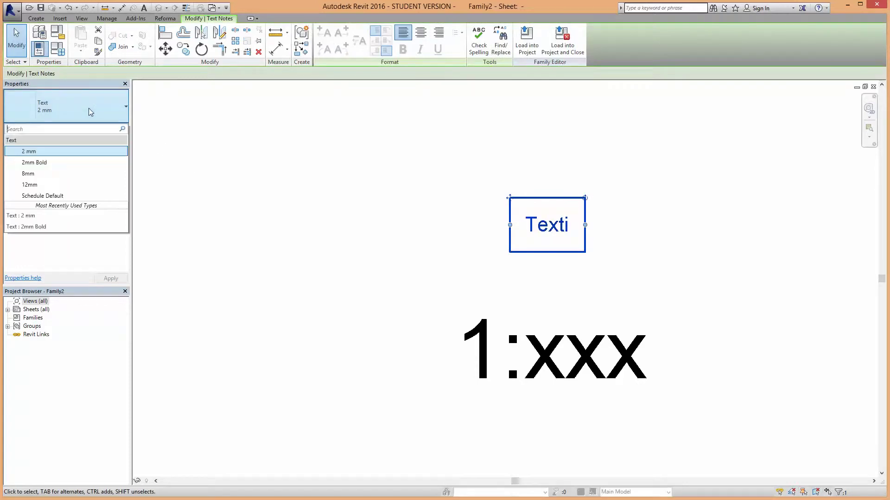
left_click(55, 163)
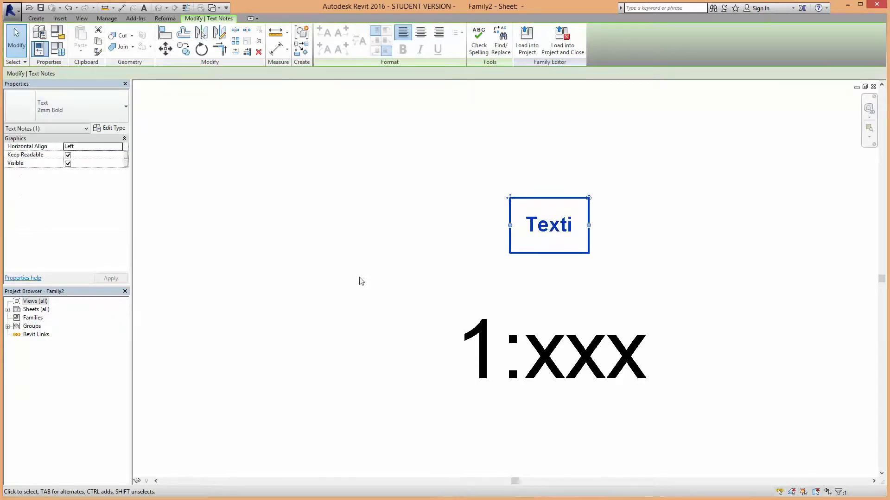
left_click(360, 280)
left_click(575, 239)
left_click(272, 169)
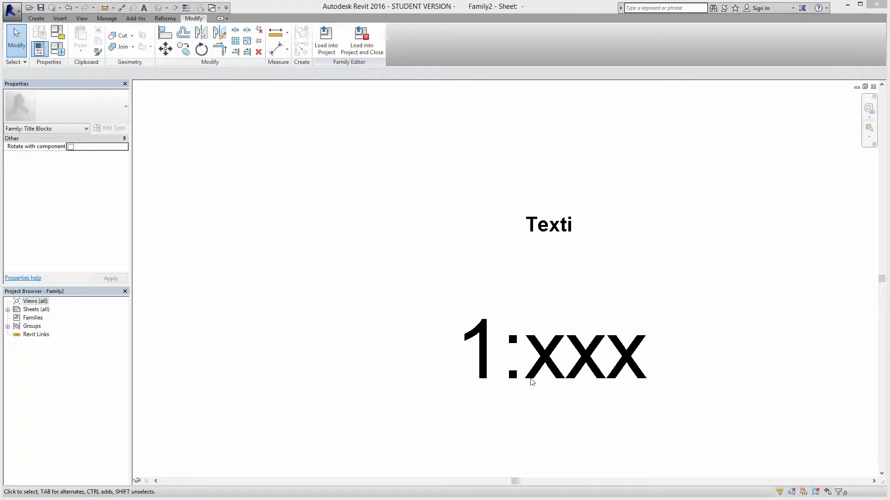
- Inspect the type properties of the 1:xxx scale label and close them without changes
left_click(530, 384)
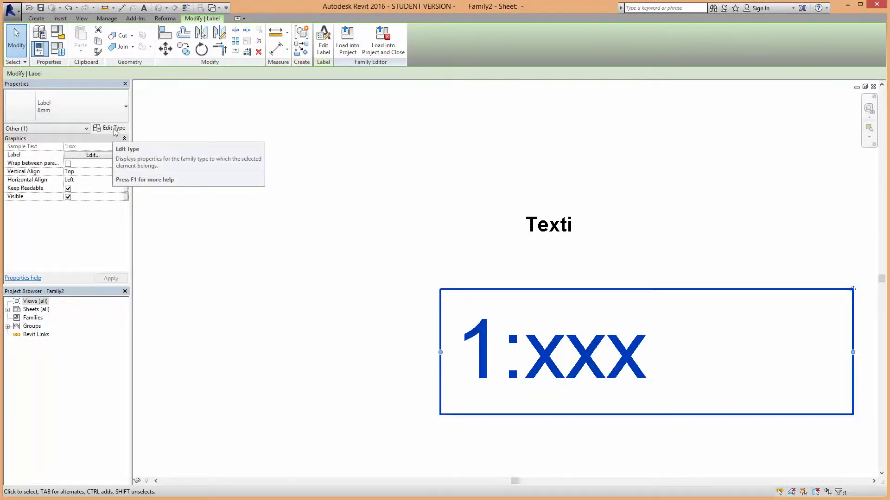
left_click(114, 130)
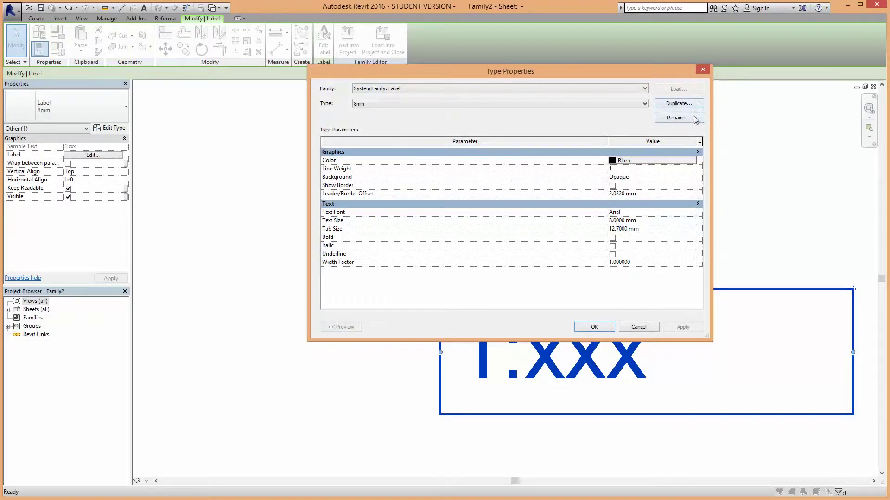
left_click(703, 70)
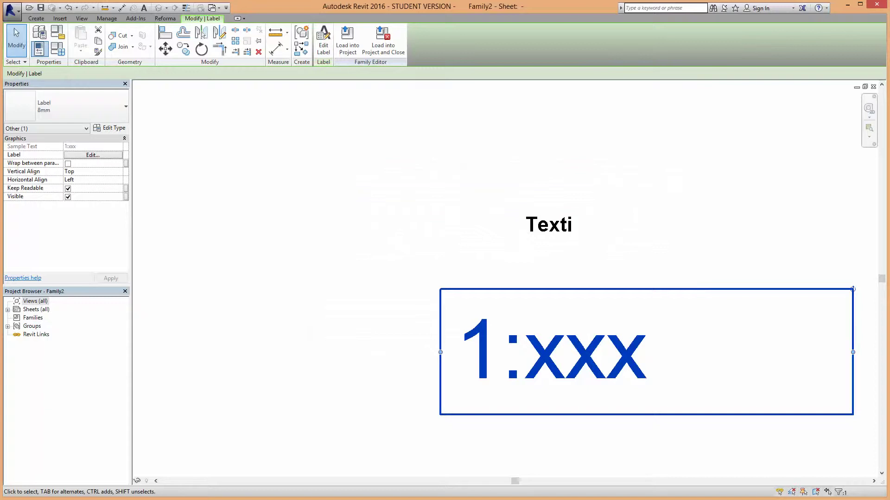
scroll(354, 428, "down", 6)
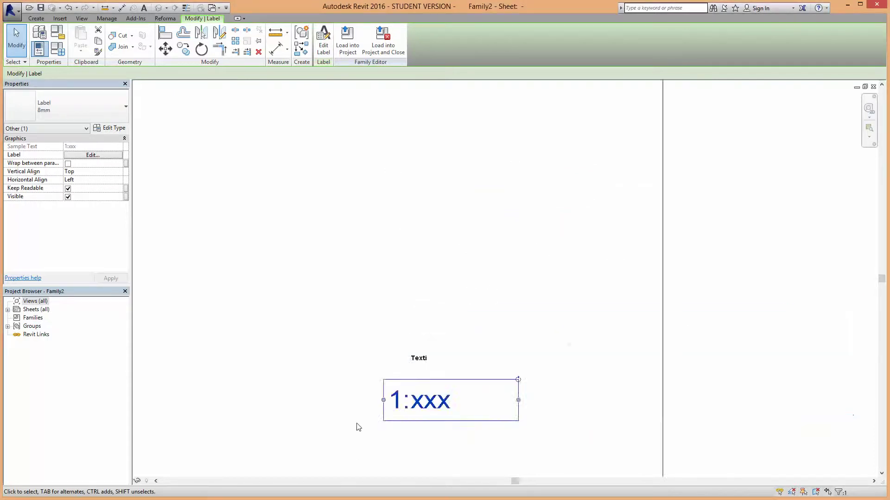
scroll(368, 425, "up", 5)
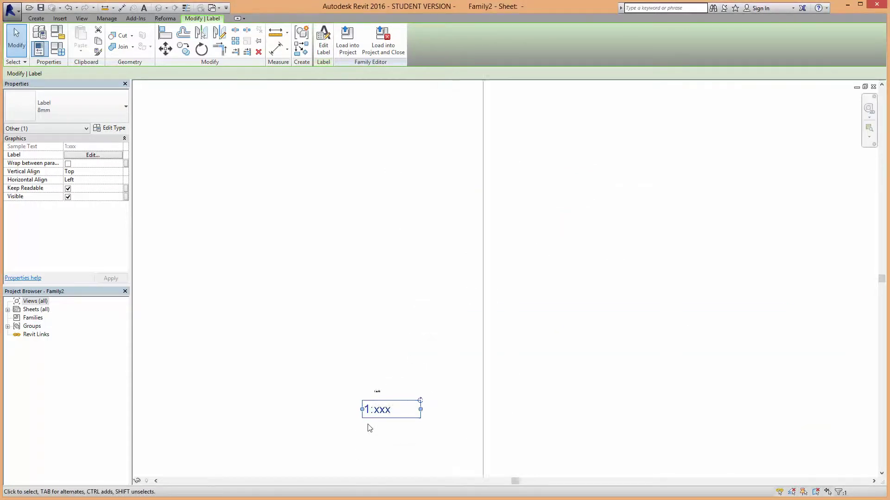
scroll(323, 409, "down", 2)
middle_click_drag(351, 407, 428, 399)
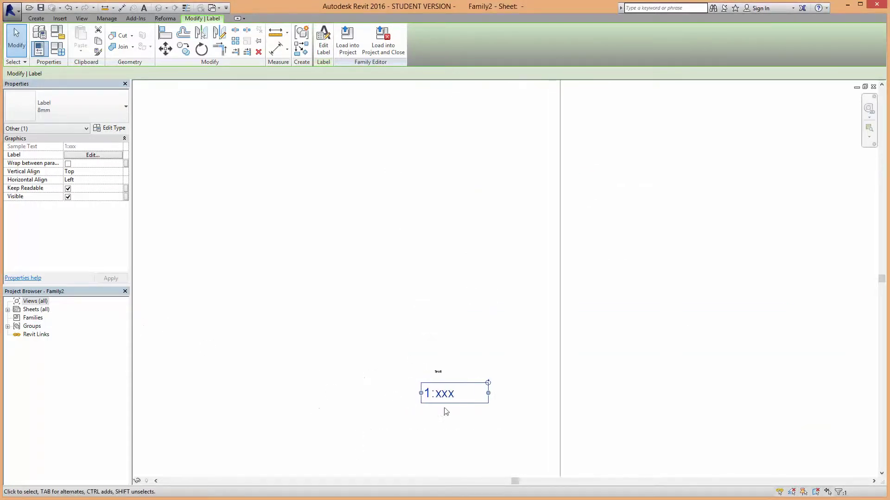
scroll(443, 394, "up", 8)
scroll(443, 394, "up", 2)
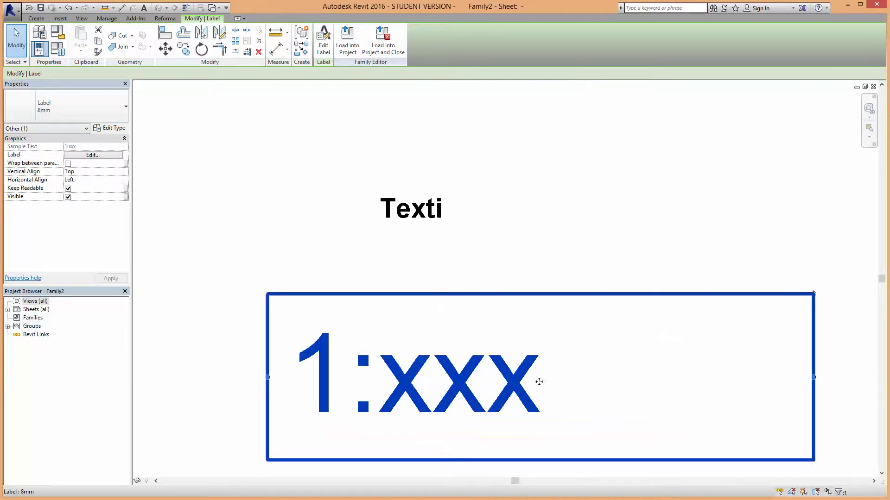
middle_click_drag(539, 382, 542, 326)
left_click(17, 41)
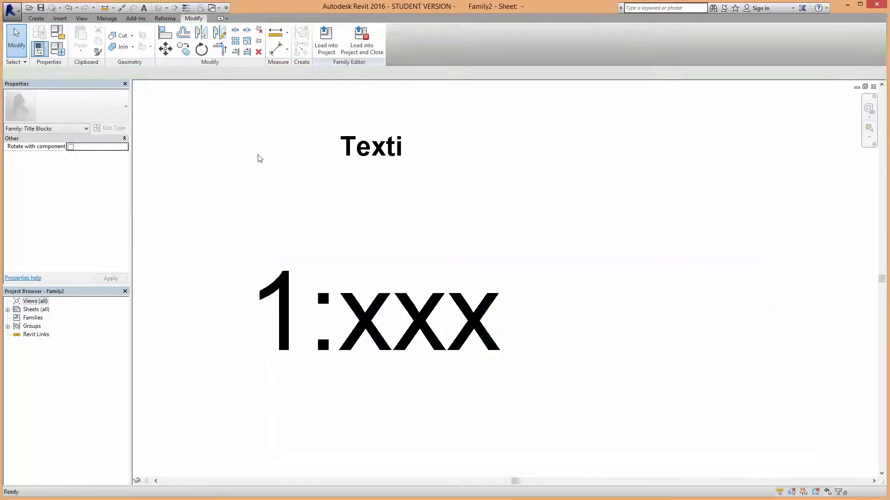
- Check which label types are available for the 1:xxx scale label
left_click(422, 299)
scroll(206, 194, "down", 1)
middle_click_drag(205, 193, 307, 217)
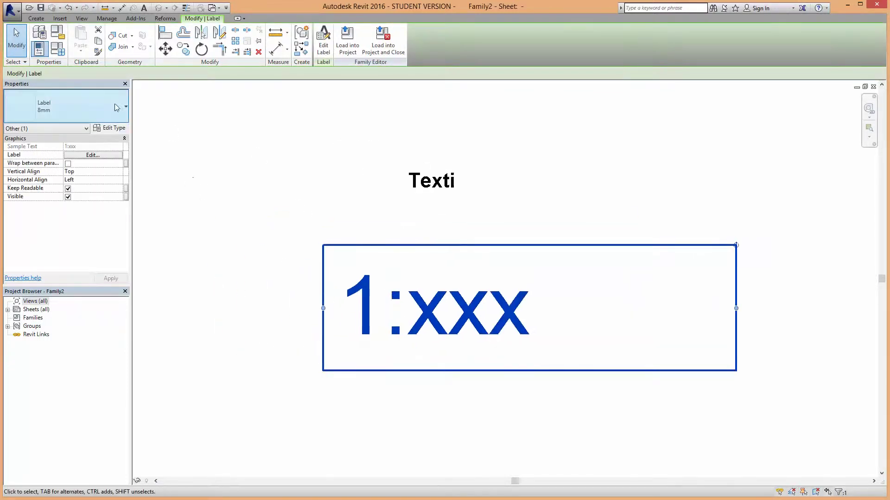
left_click(66, 107)
left_click(41, 152)
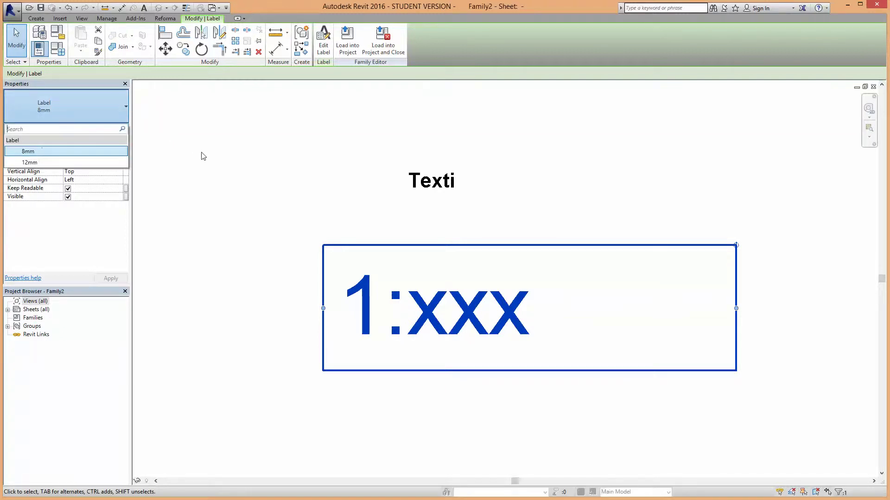
left_click(200, 153)
- Duplicate the 1:xxx label's 8mm type under the name 5 mm Bold
left_click(365, 294)
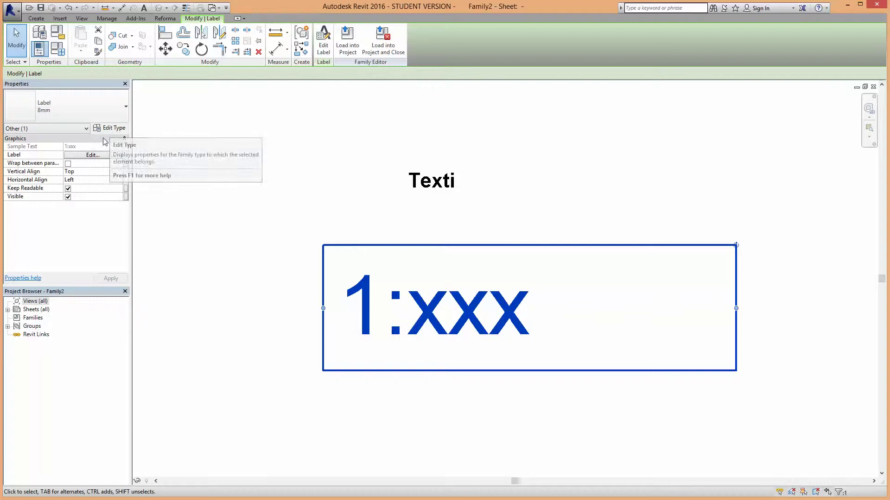
left_click(115, 128)
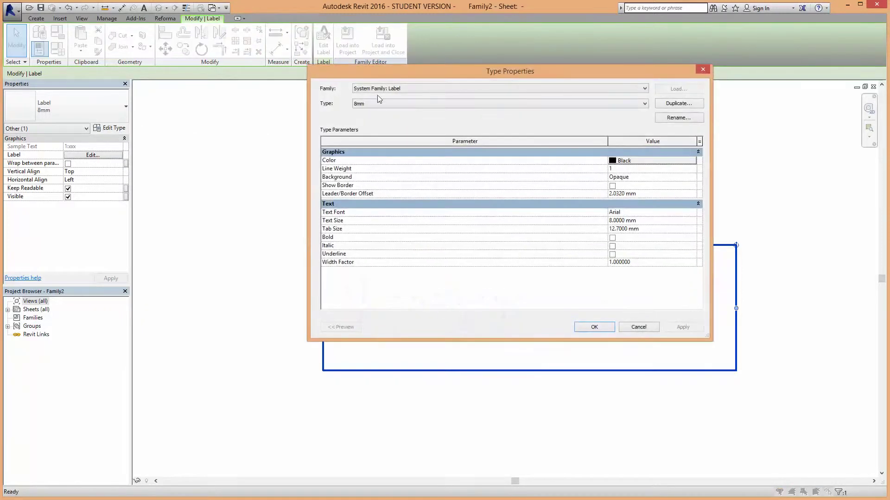
left_click(395, 89)
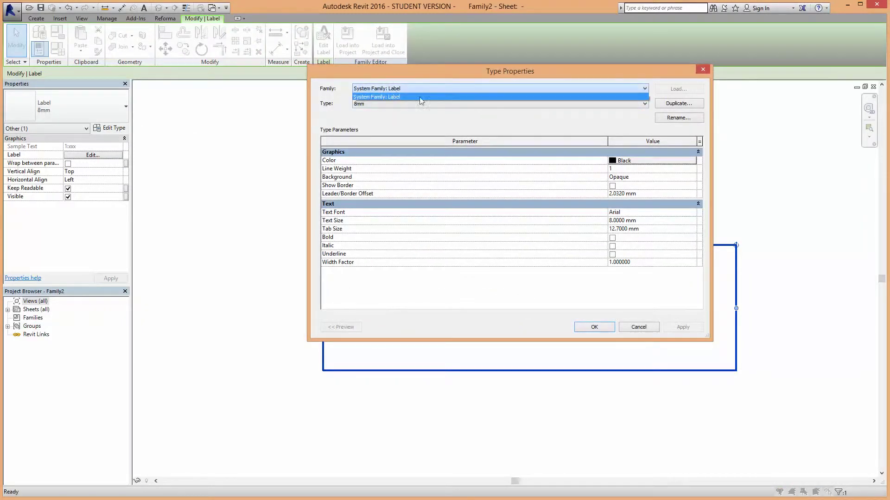
left_click(394, 90)
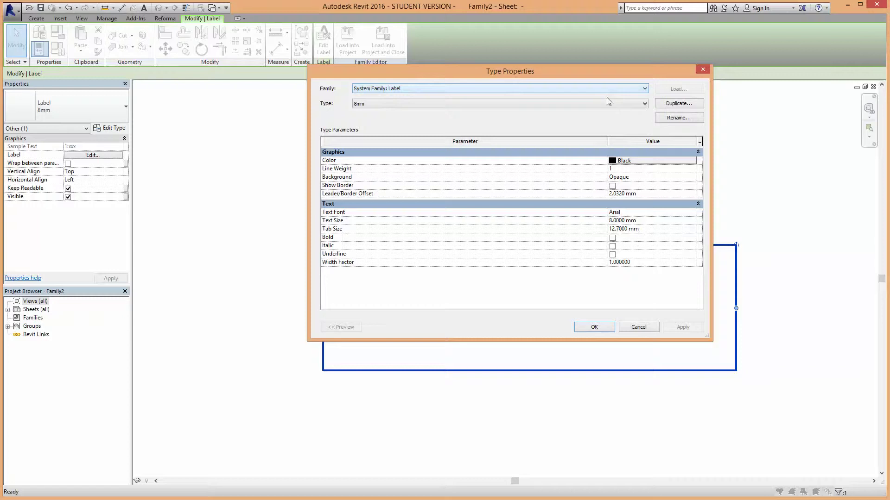
left_click(678, 104)
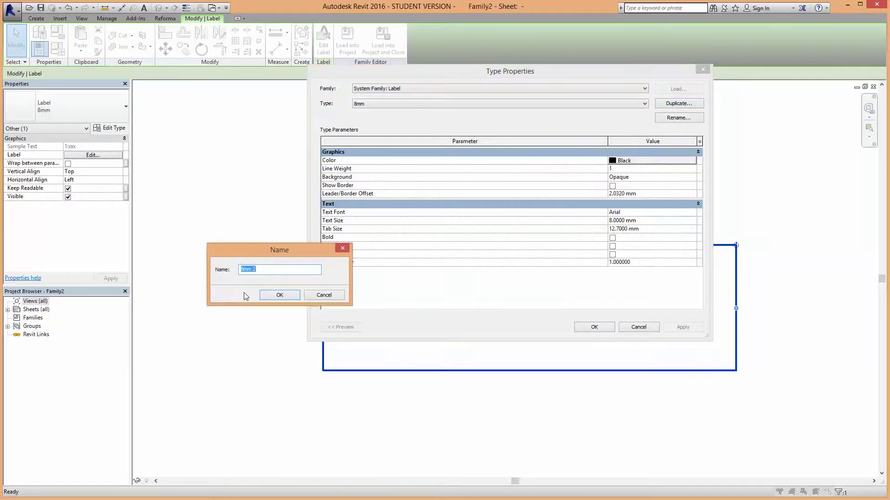
type("5")
left_click(280, 295)
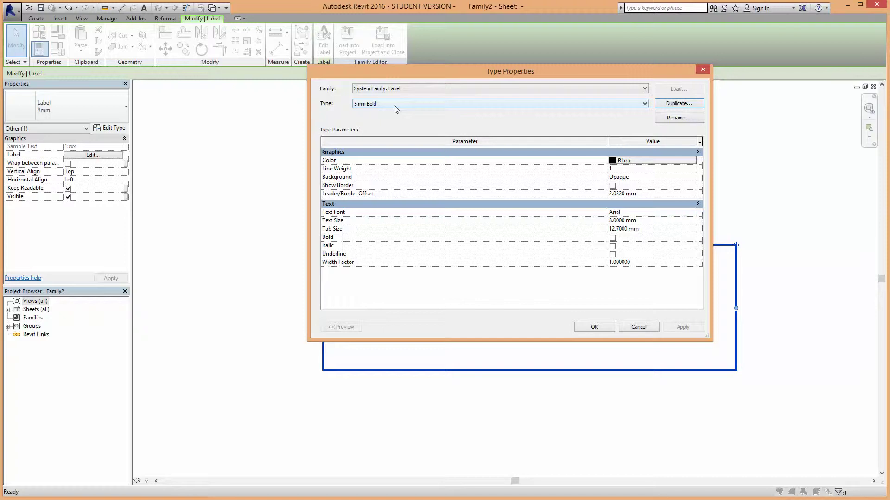
- Set the 5 mm Bold label type's text size to 5 mm, turn on Bold and accept the type properties
left_click(621, 220)
type("5")
left_click(612, 238)
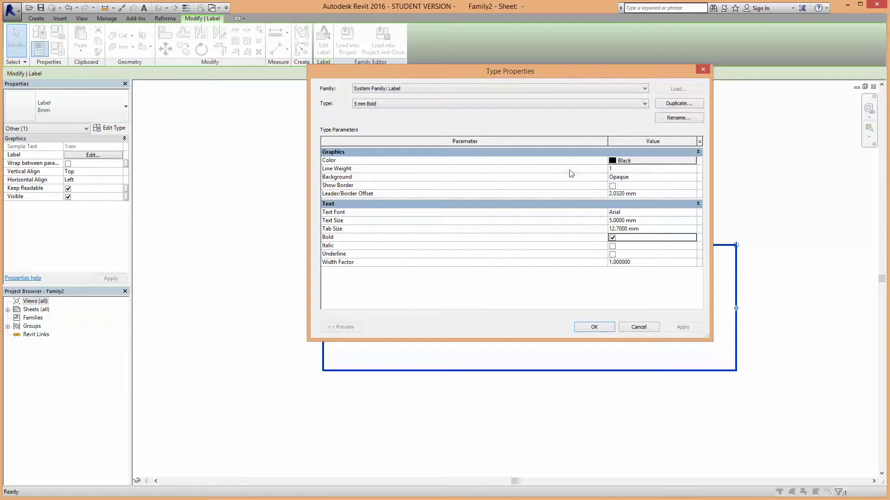
left_click(669, 170)
left_click(692, 169)
left_click(693, 170)
left_click(584, 207)
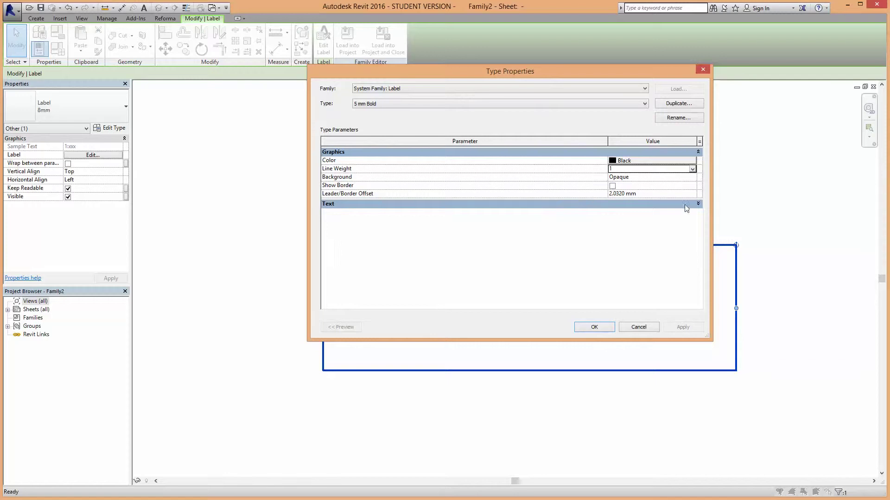
left_click(698, 204)
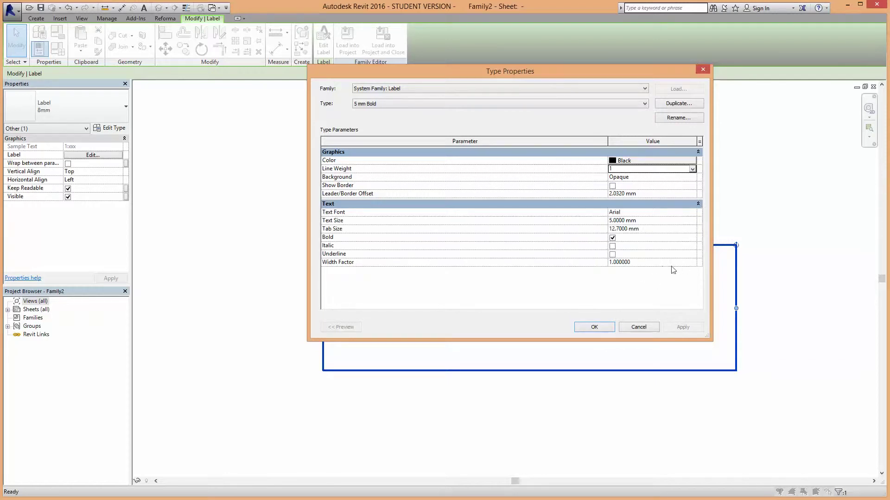
left_click(605, 330)
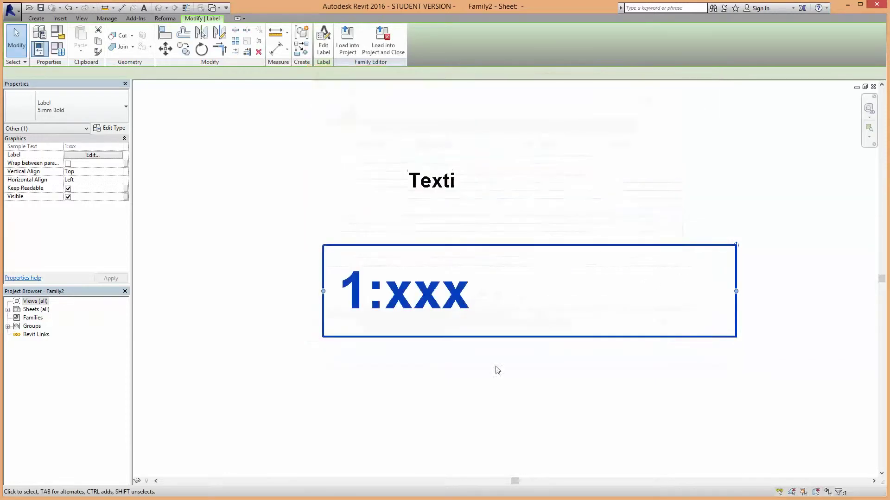
left_click(423, 388)
- Move the "Texti" note down to sit directly above the start of the 1:xxx label and deselect it
left_click(423, 292)
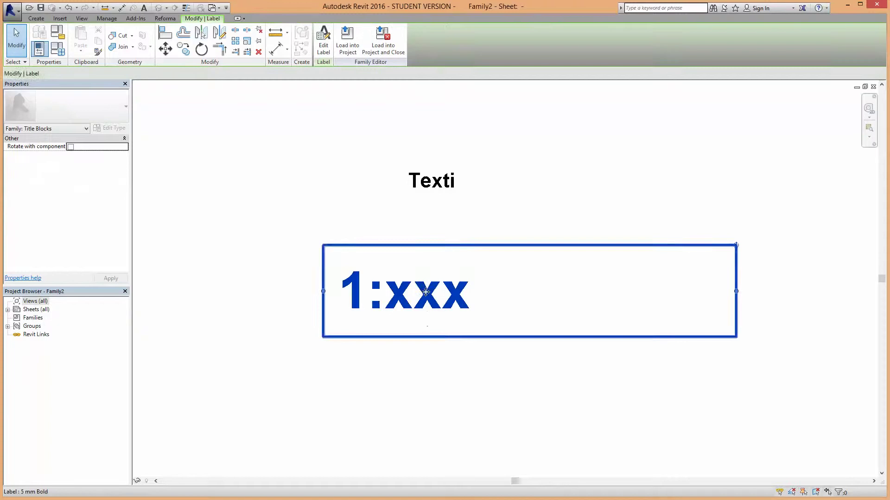
left_click(425, 192)
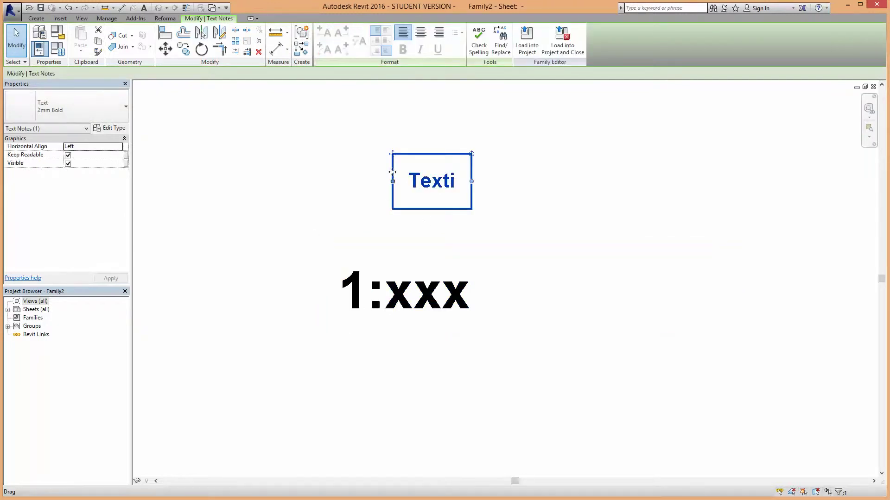
left_click_drag(391, 154, 328, 212)
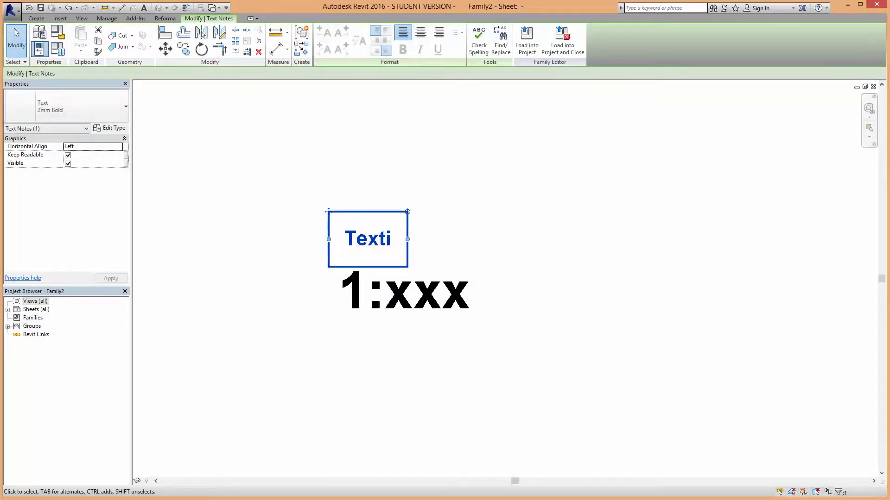
left_click(326, 437)
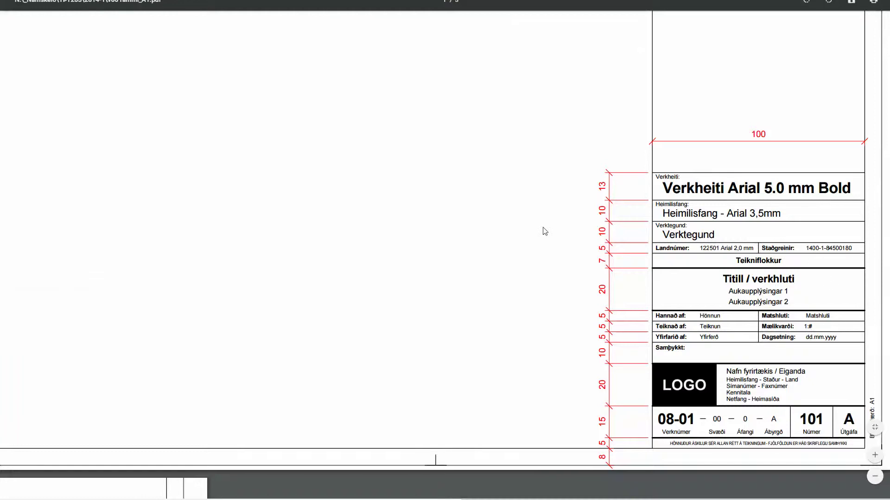
- Examine the border offsets, corner marks and fold-mark dimensions along the upper edge of the A1 frame in the PDF
scroll(472, 277, "down", 2, "ctrl")
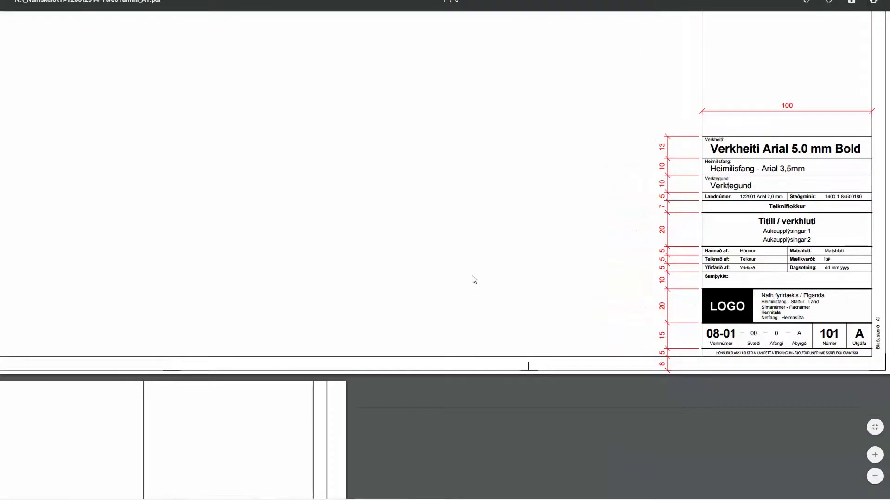
scroll(455, 259, "up", 7)
scroll(454, 258, "up", 10)
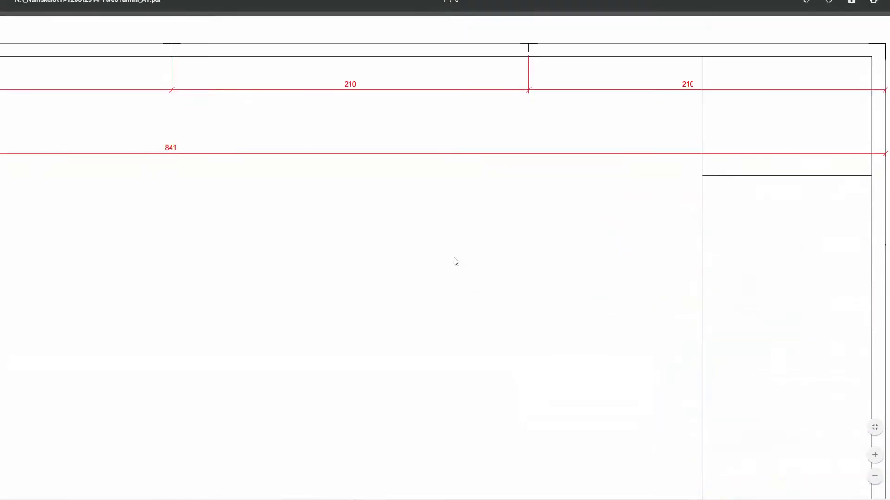
scroll(220, 122, "left", 5)
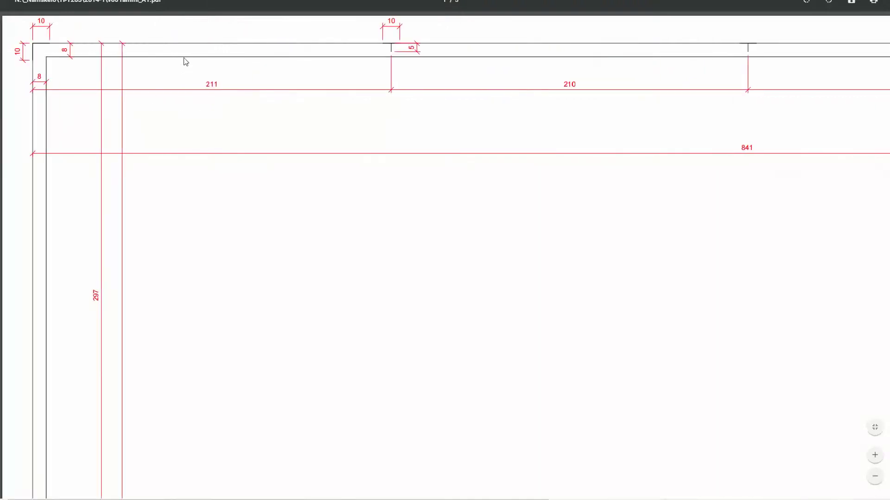
scroll(113, 76, "up", 1, "ctrl")
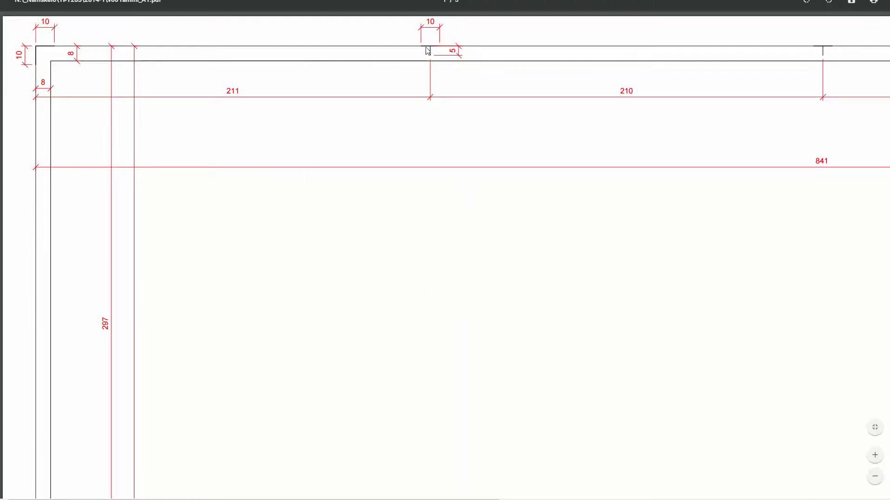
scroll(446, 45, "up", 3, "ctrl")
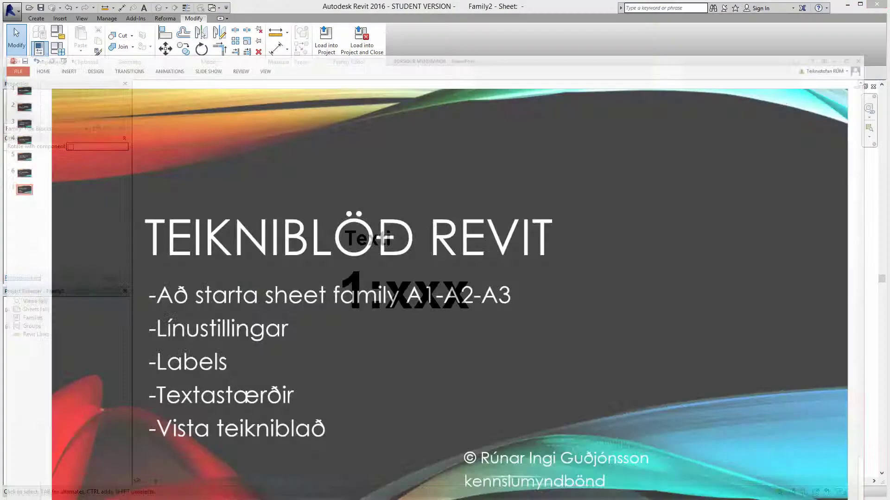
- Switch back to Revit and try to load the title block family into a project without saving it
scroll(511, 243, "down", 5)
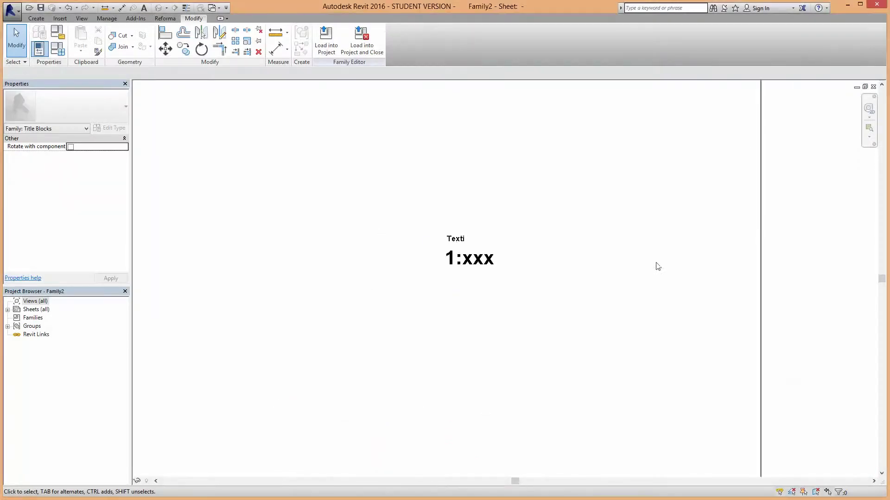
scroll(476, 303, "down", 5)
middle_click_drag(408, 277, 400, 322)
scroll(491, 342, "up", 2)
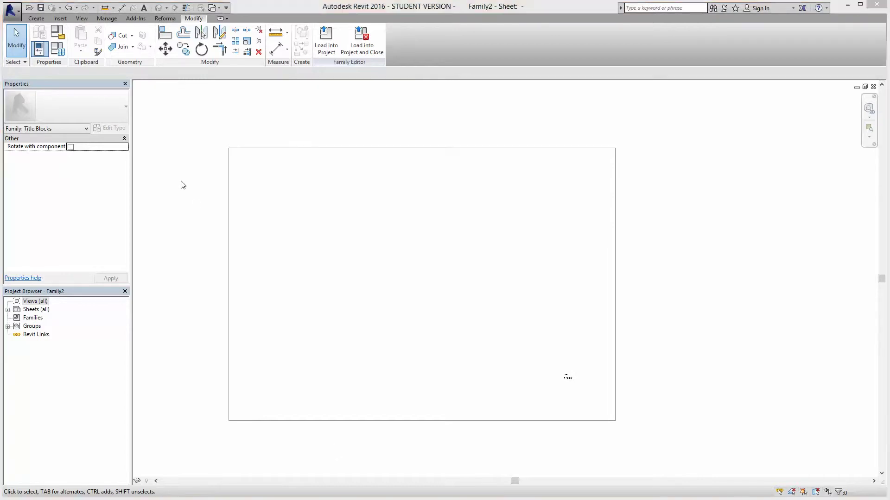
left_click(330, 39)
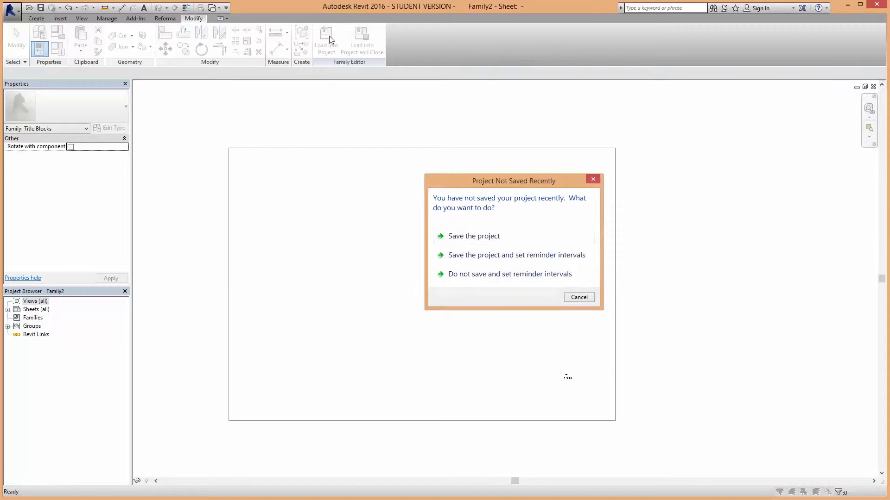
left_click(581, 299)
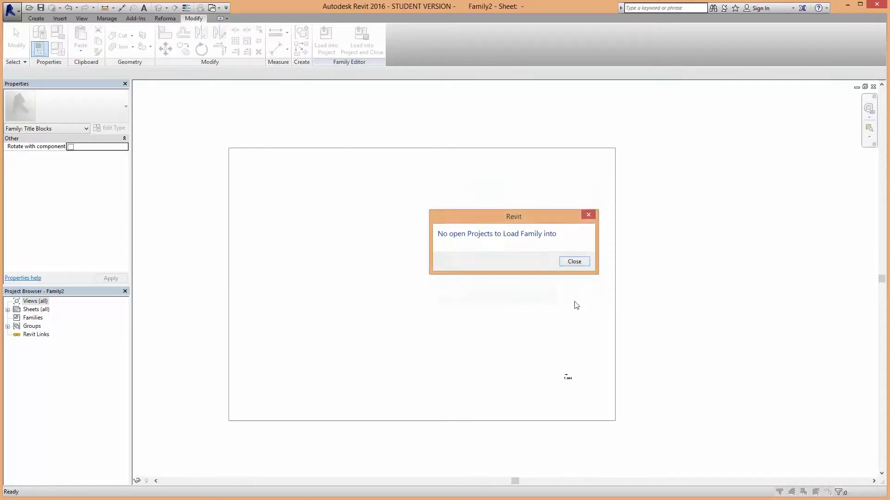
left_click(572, 261)
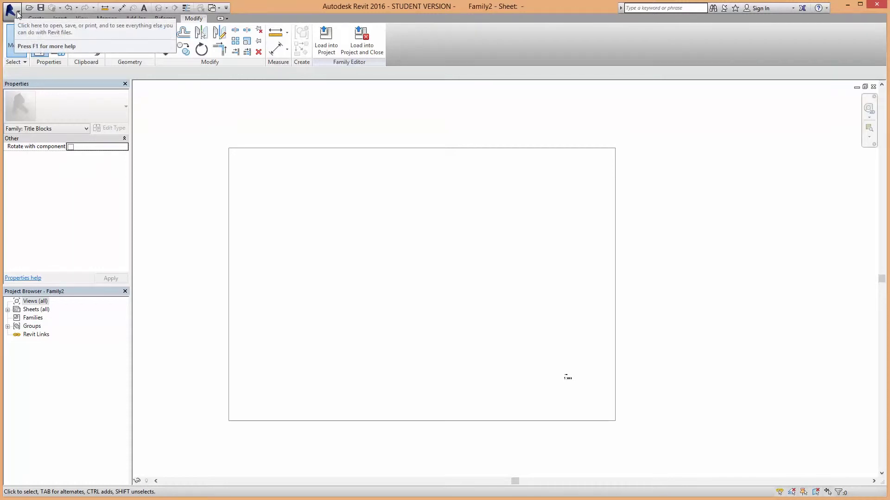
- Save the title block family as "Teiknirammi A1 - RIG" in the TÞT203 folder inside TÆKNISKÓLINN
left_click(17, 13)
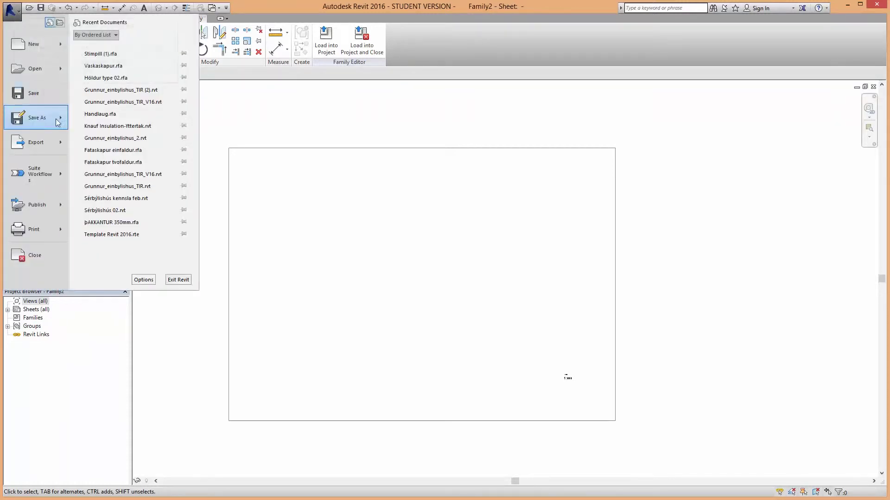
mouse_move(52, 122)
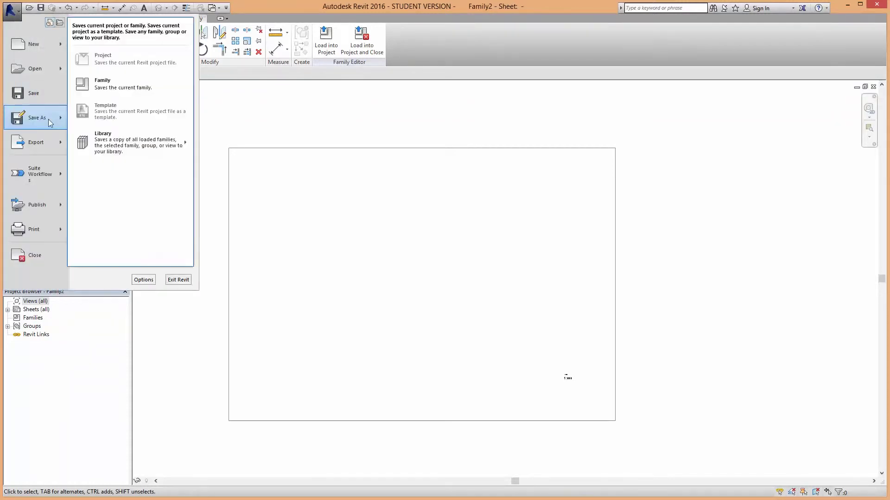
left_click(116, 88)
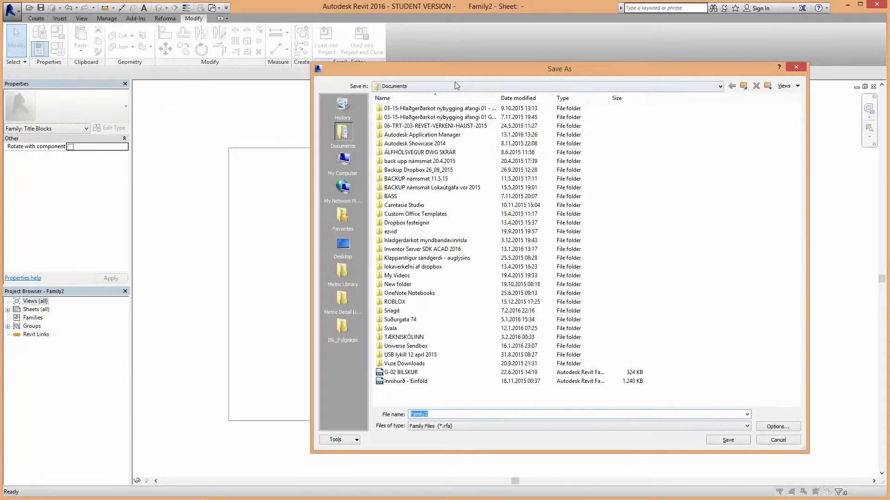
double_click(418, 338)
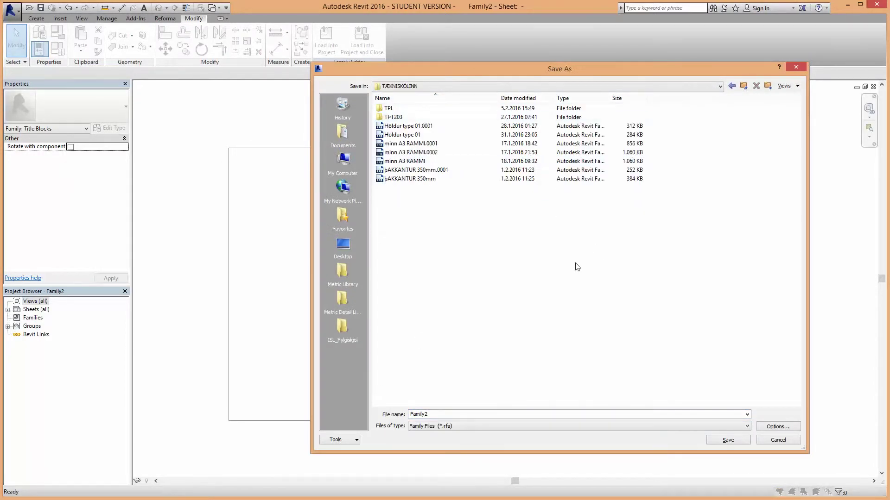
double_click(392, 117)
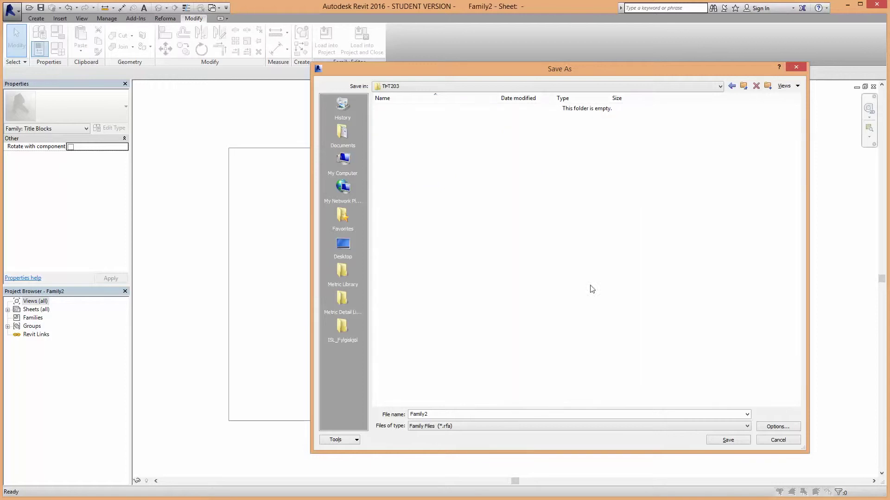
double_click(461, 416)
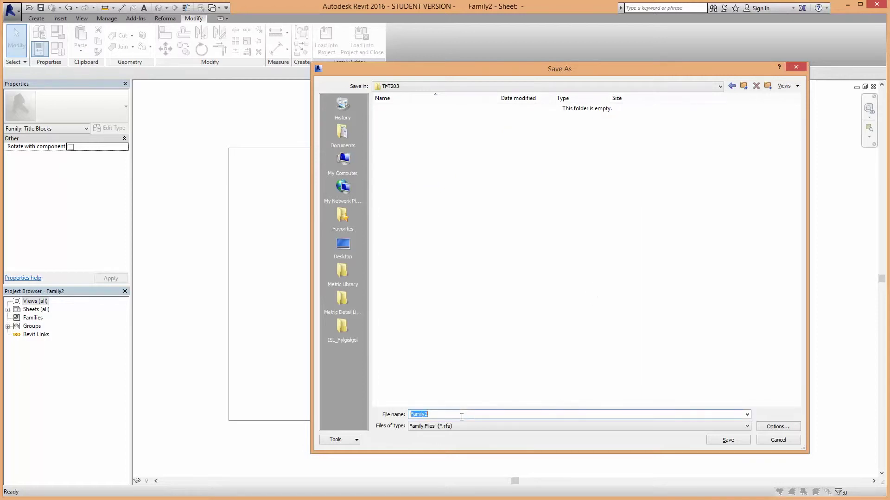
type("Teiknirammi A1 - RIG")
left_click(728, 440)
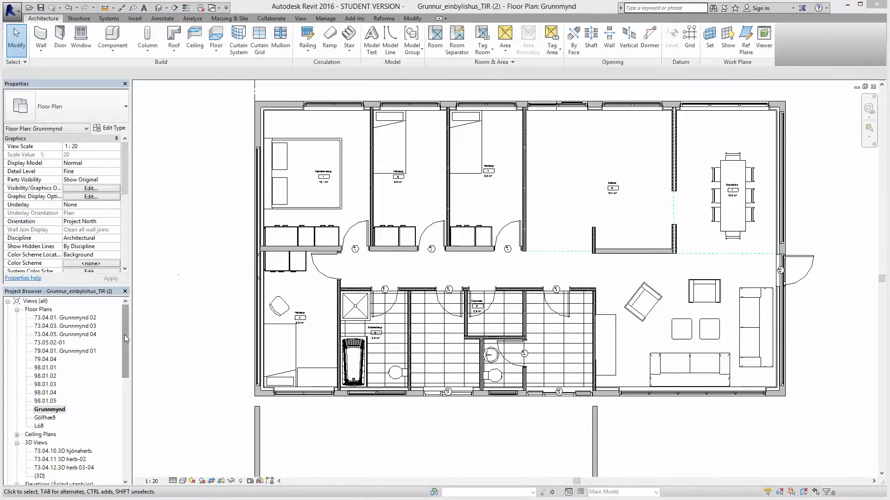
- Create a new sheet in the Grunnur_einbylishus_TIR (2) project with the Teiknirammi A1 - RIG title block loaded from the TÞT203 folder
left_click_drag(124, 334, 139, 438)
right_click(53, 385)
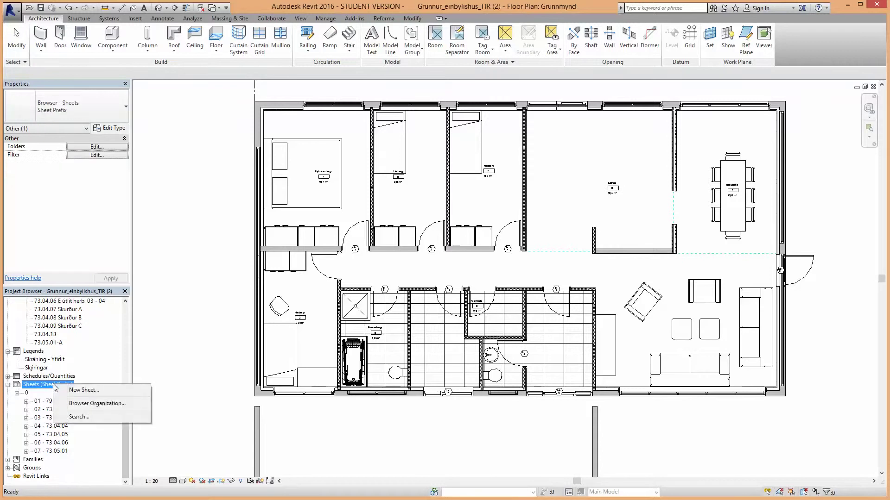
left_click(74, 390)
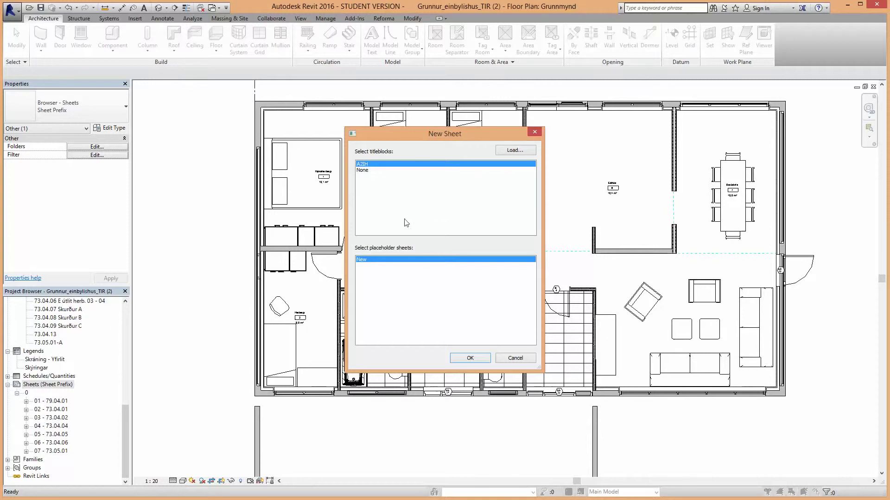
left_click(511, 149)
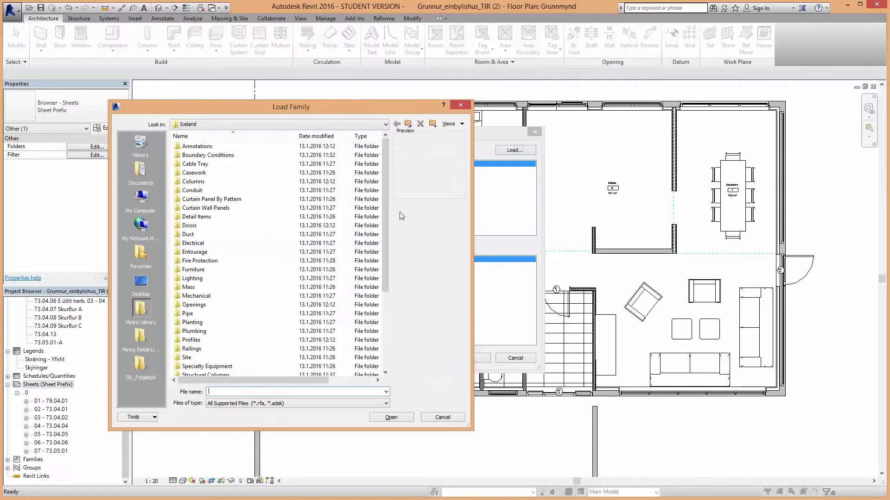
left_click_drag(387, 220, 387, 314)
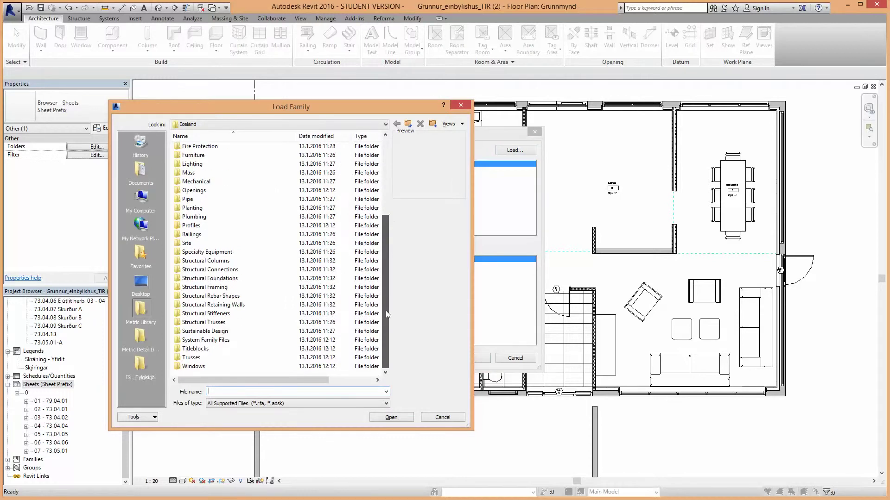
left_click(222, 124)
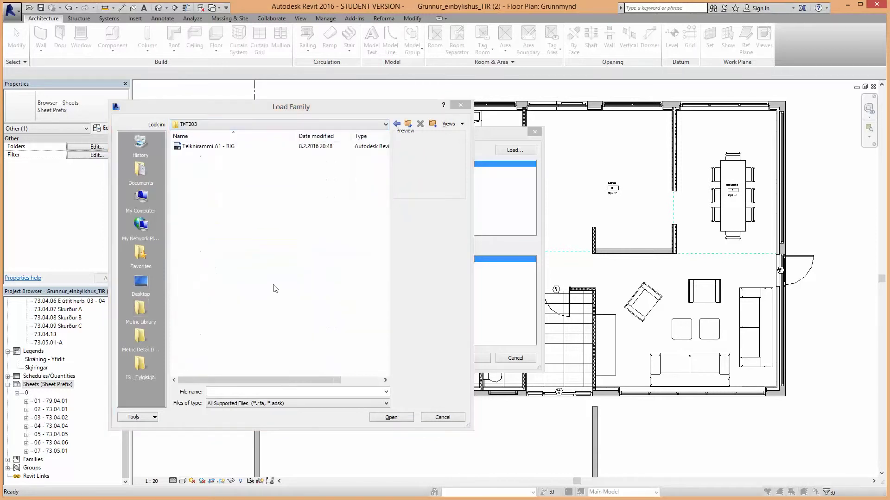
left_click(240, 146)
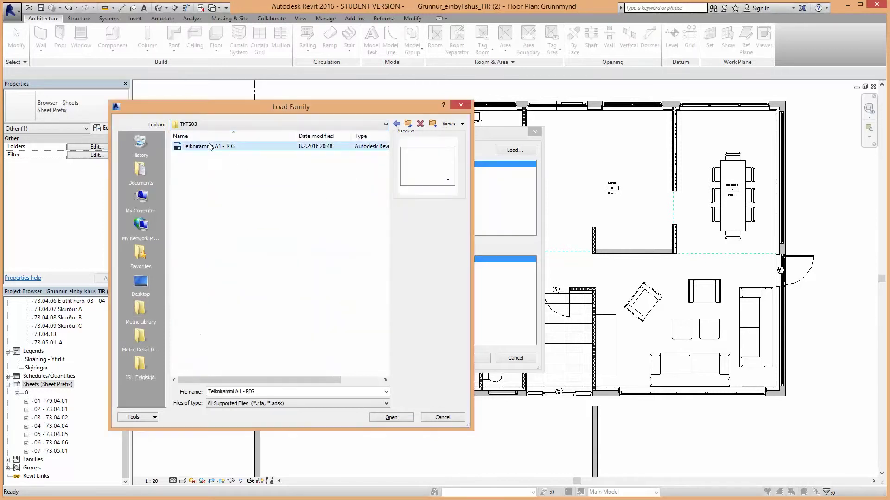
left_click(391, 417)
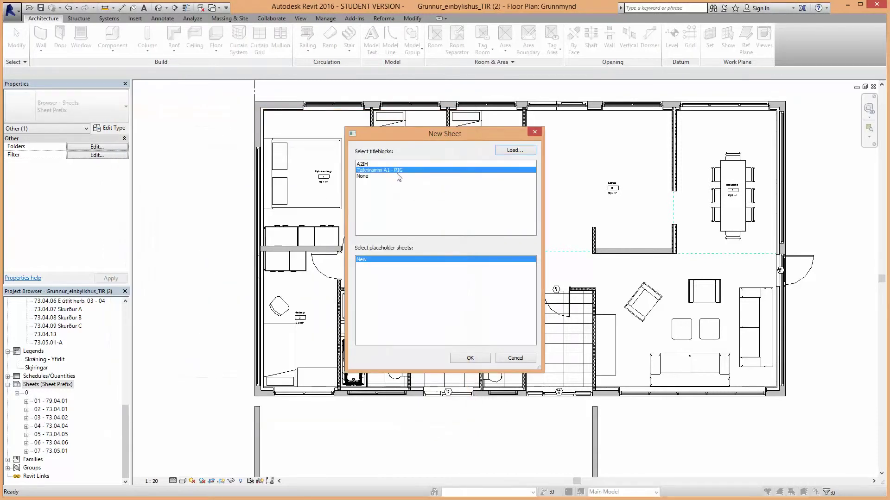
left_click(474, 358)
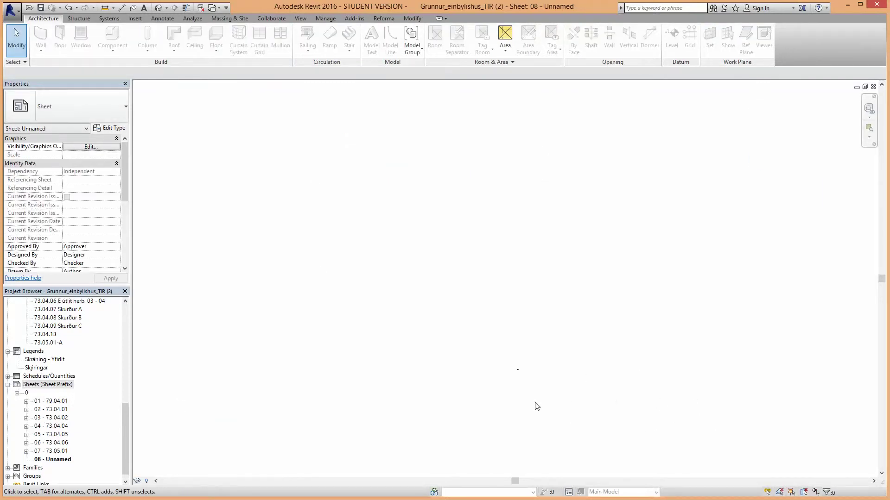
- Select the title block on the new sheet to inspect its outline and properties
scroll(508, 376, "up", 1)
left_click(517, 392)
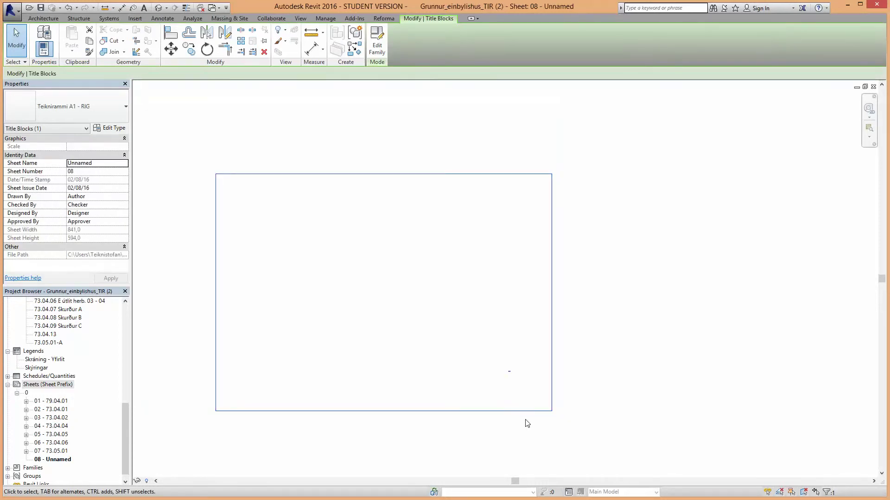
scroll(527, 423, "up", 1)
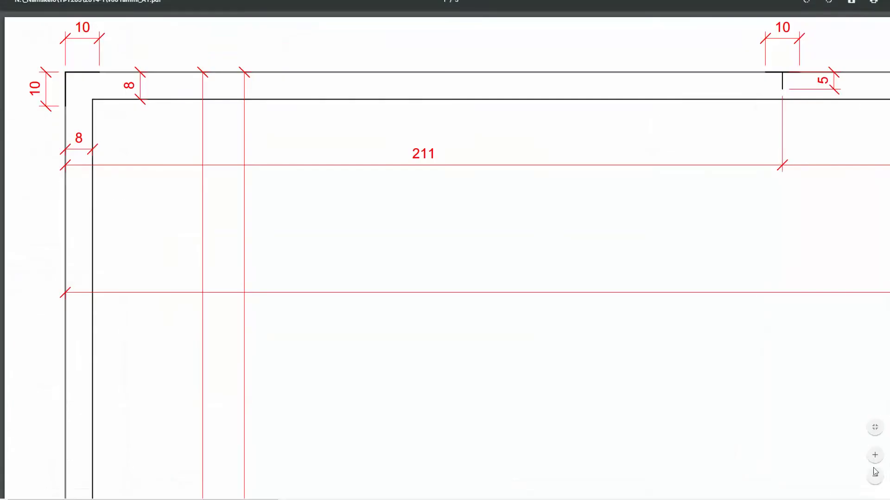
- Switch to the dimensioned PDF and examine the overall A1 frame layout with its title block column
left_click(875, 476)
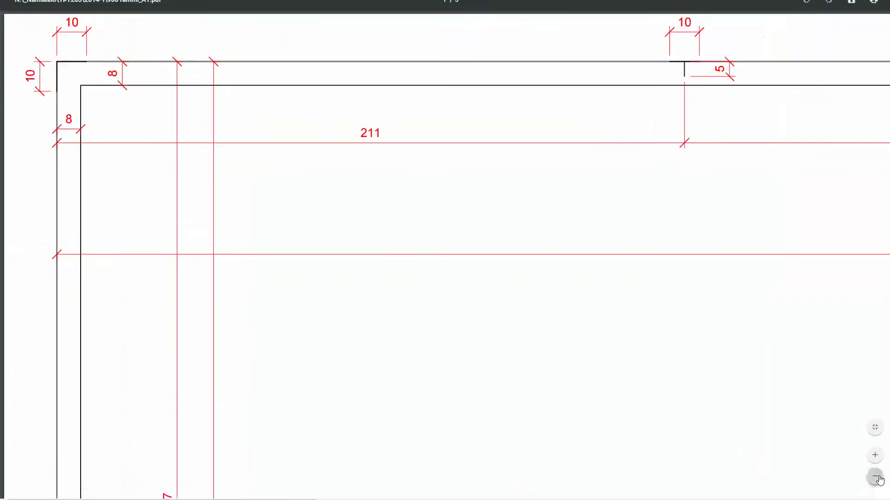
left_click(874, 476)
left_click(875, 477)
left_click(875, 477)
left_click(875, 476)
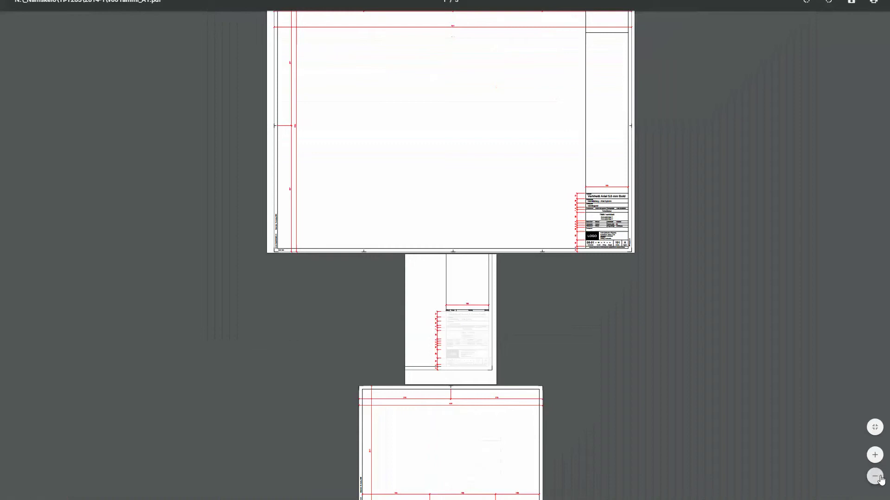
left_click(875, 456)
left_click(875, 455)
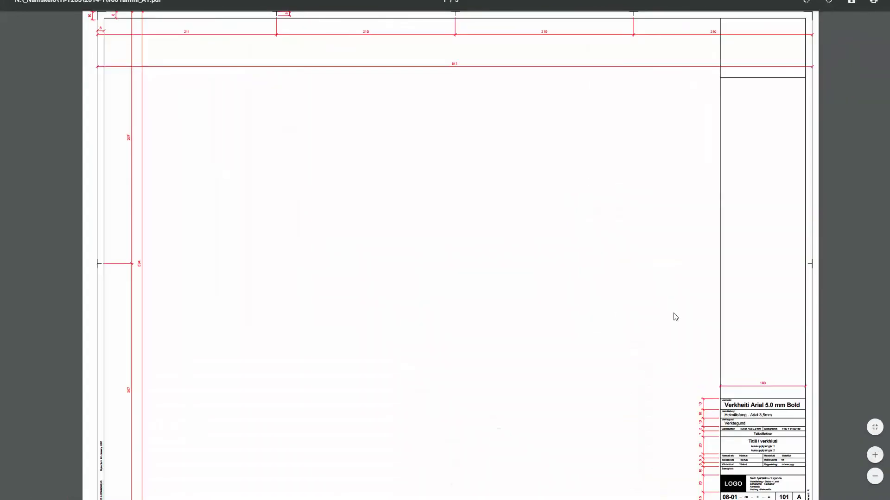
scroll(590, 299, "down", 1, "ctrl")
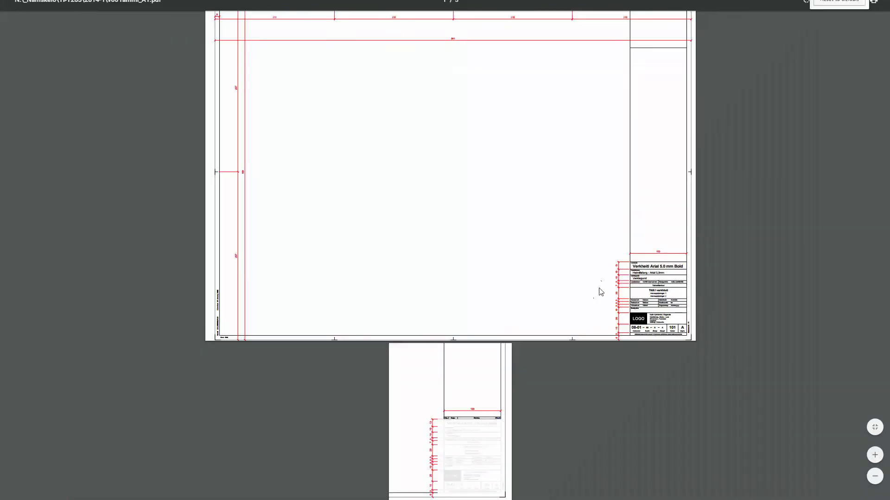
scroll(601, 293, "up", 1)
scroll(601, 292, "up", 1, "ctrl")
scroll(601, 292, "down", 1, "ctrl")
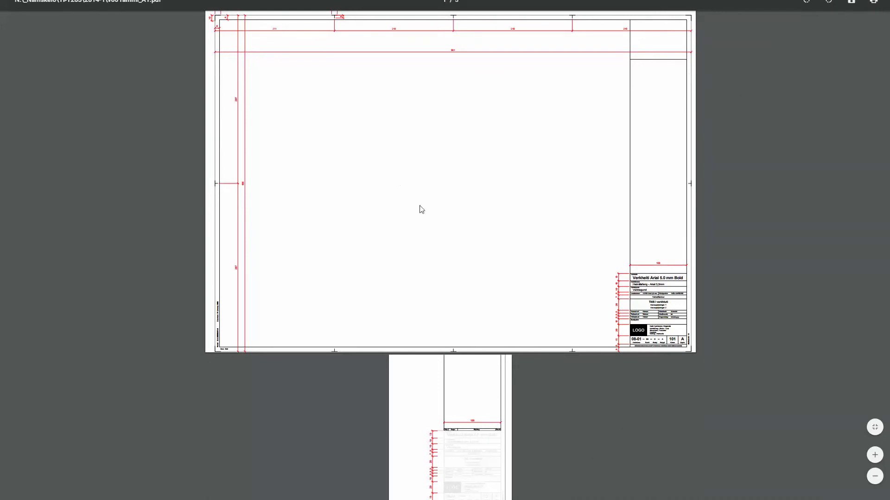
- Examine the title block detail and the A3 frame layout on the PDF's remaining pages, and switch to the PowerPoint presentation
scroll(419, 207, "down", 4)
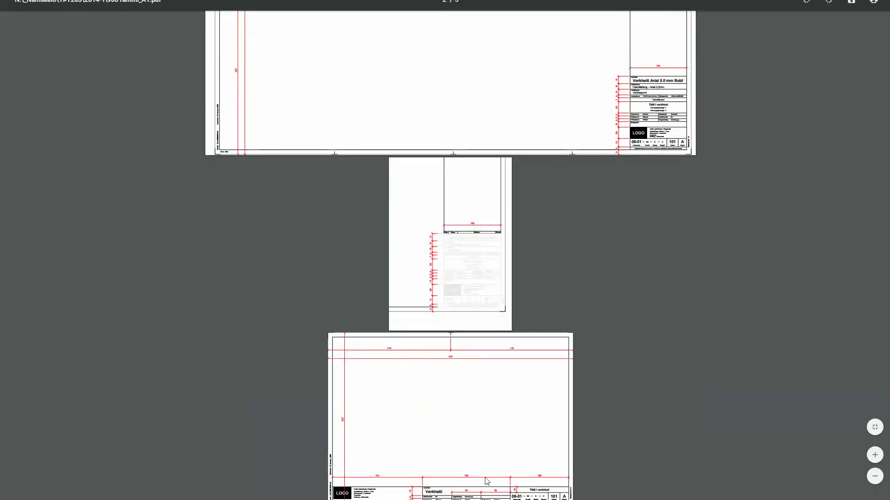
scroll(484, 475, "up", 5, "ctrl")
scroll(477, 423, "down", 11)
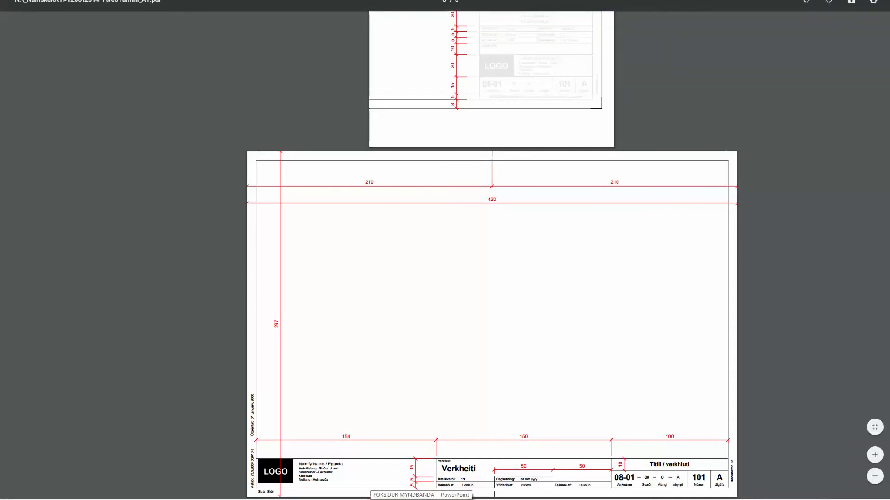
left_click(421, 499)
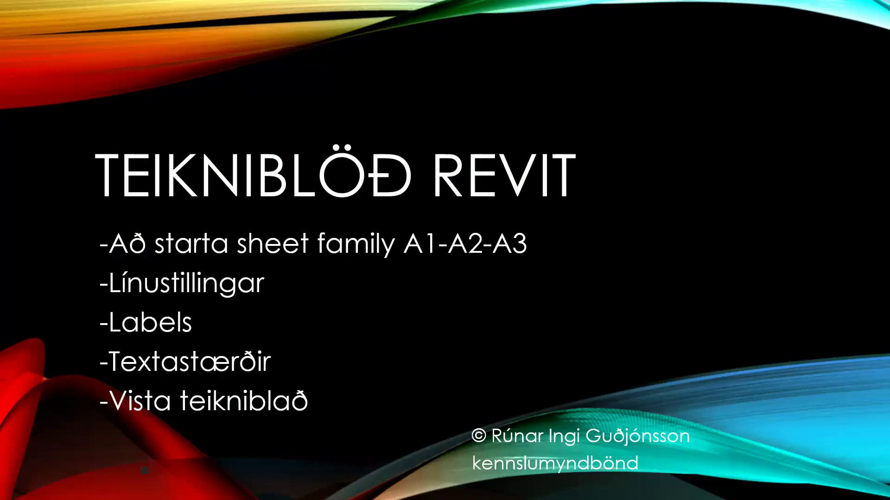